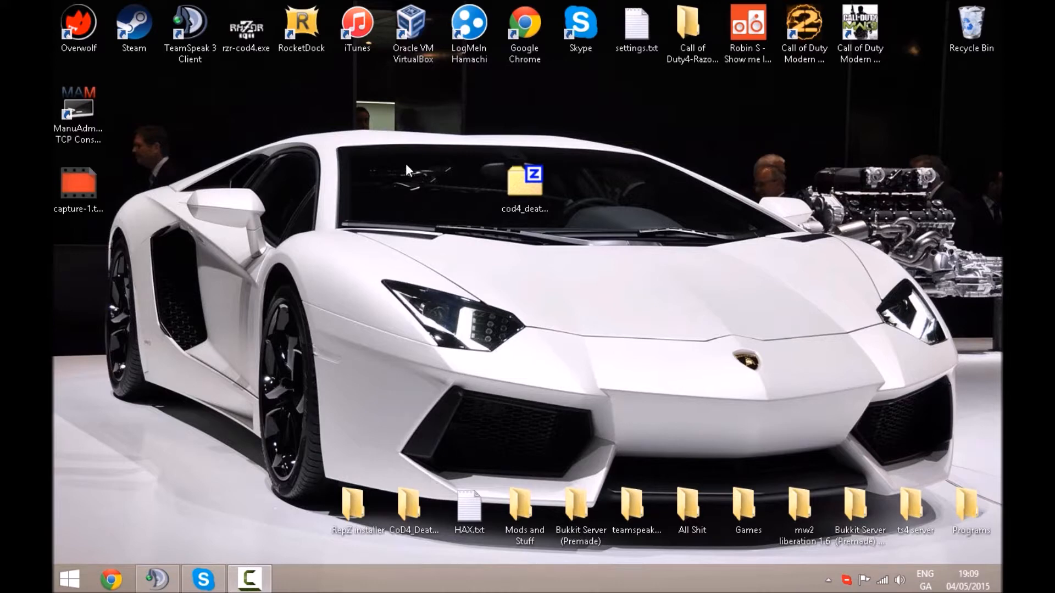
# Step: Select the deathrun zip on the desktop, then deselect it
pyautogui.click(521, 188)
pyautogui.moveTo(609, 261)
pyautogui.mouseDown()
pyautogui.moveTo(426, 106)
pyautogui.moveTo(593, 263)
pyautogui.mouseUp()
pyautogui.rightClick(463, 134)
pyautogui.click(462, 132)
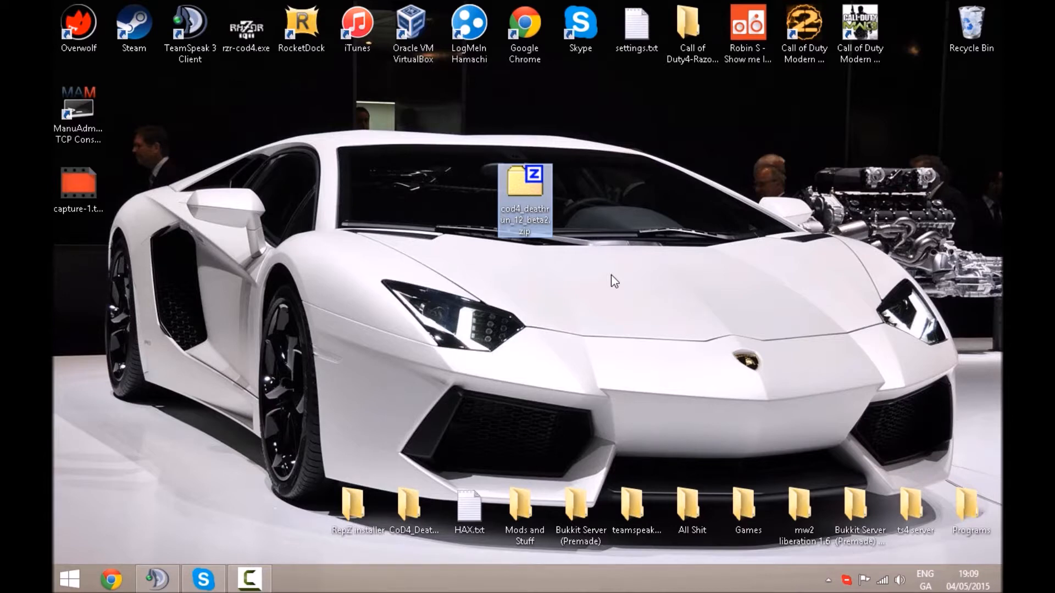
pyautogui.click(656, 347)
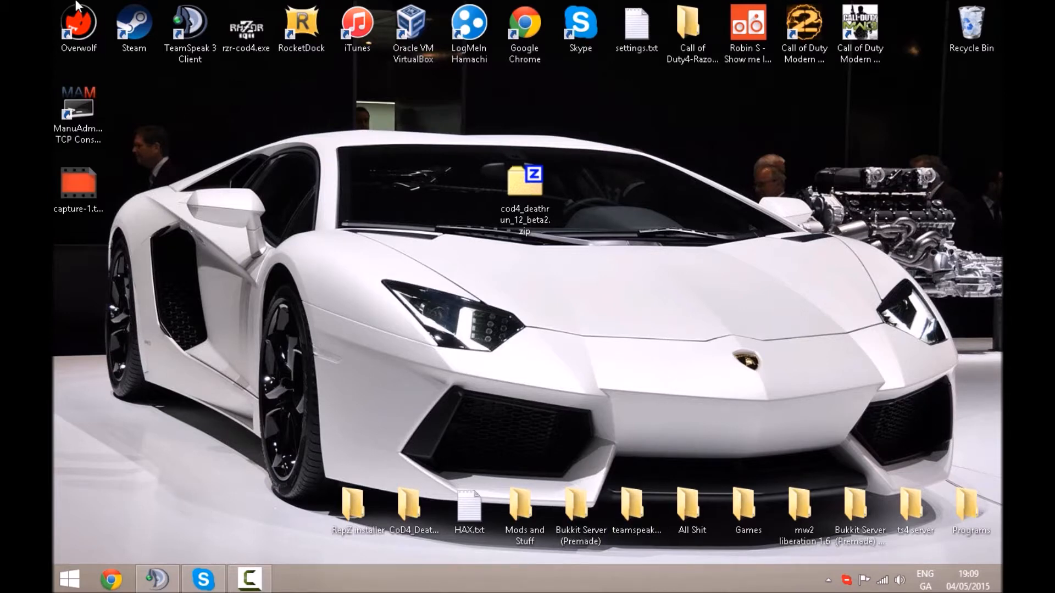
# Step: Launch Steam and open Call of Duty 4's local install folder in File Explorer
pyautogui.doubleClick(150, 28)
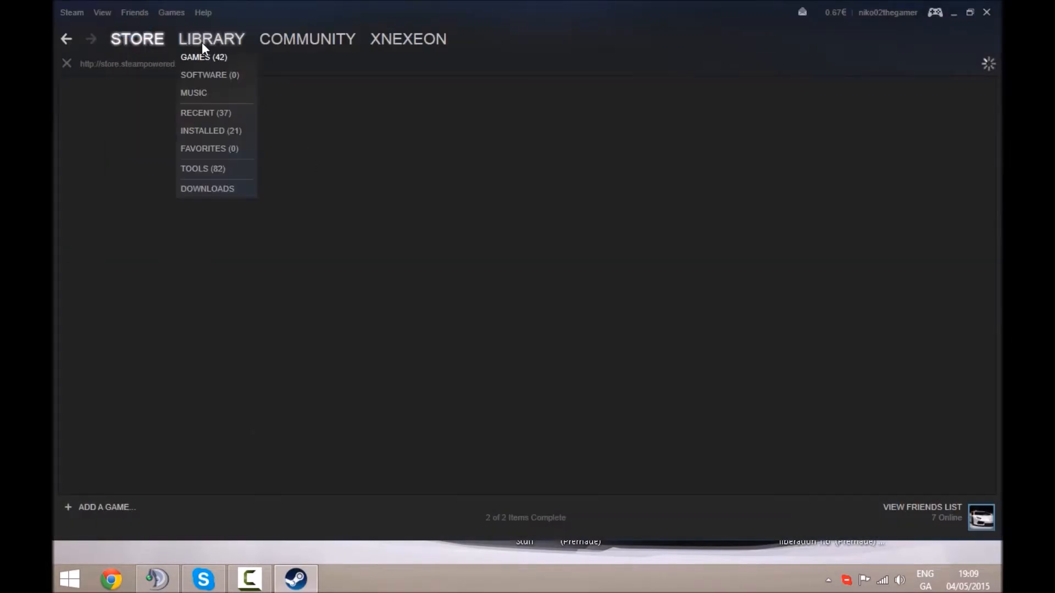
pyautogui.click(202, 42)
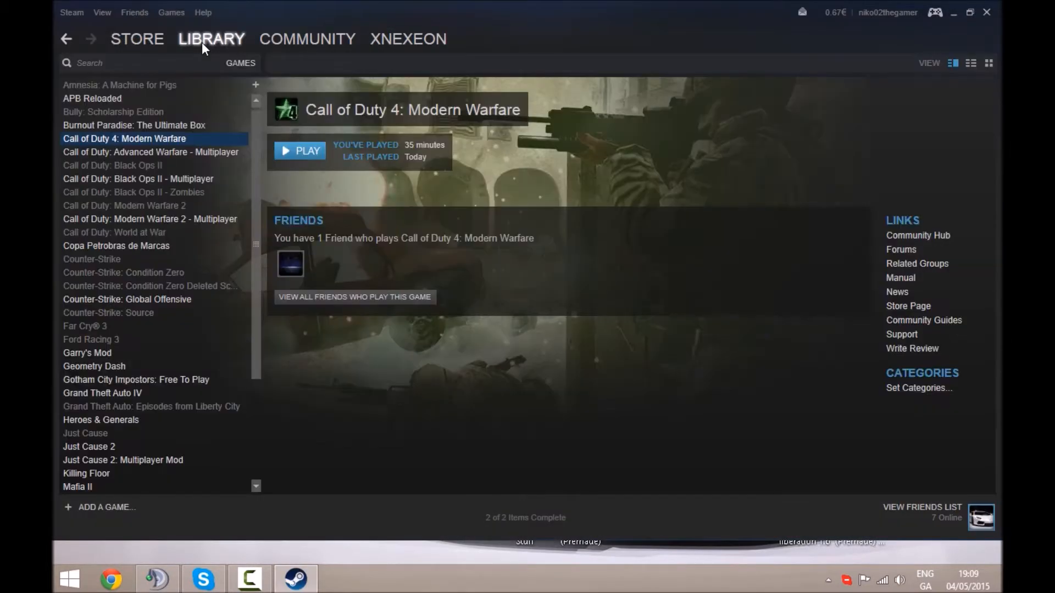
pyautogui.rightClick(145, 140)
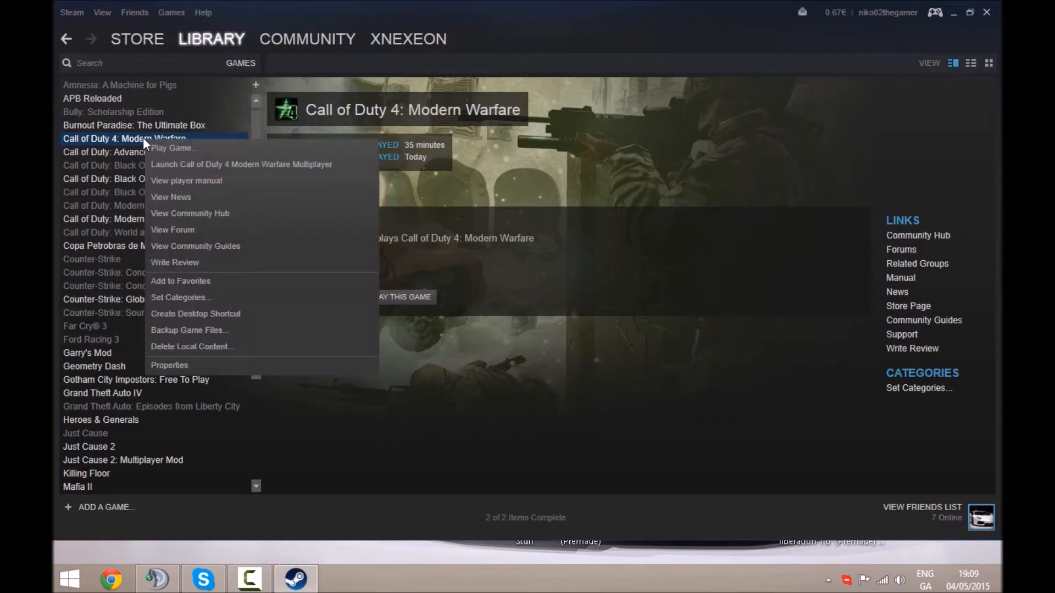
pyautogui.click(204, 365)
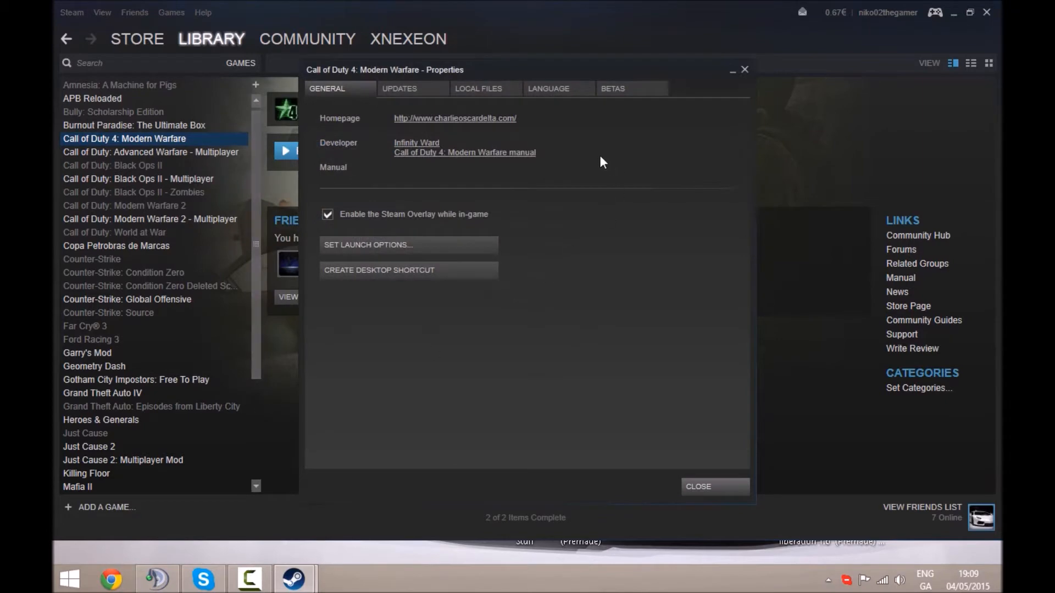
pyautogui.click(490, 87)
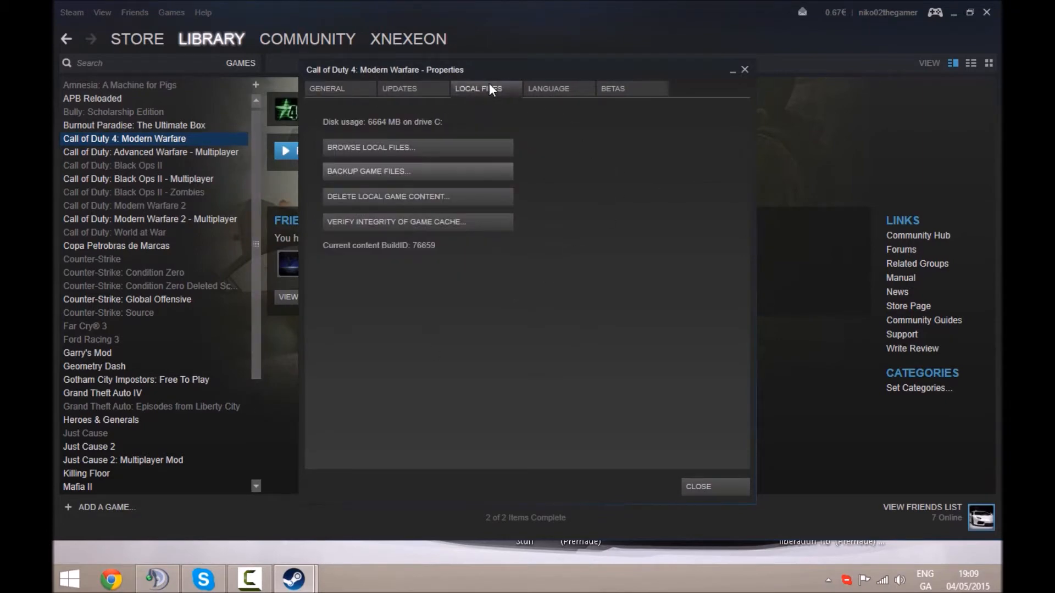
pyautogui.click(506, 148)
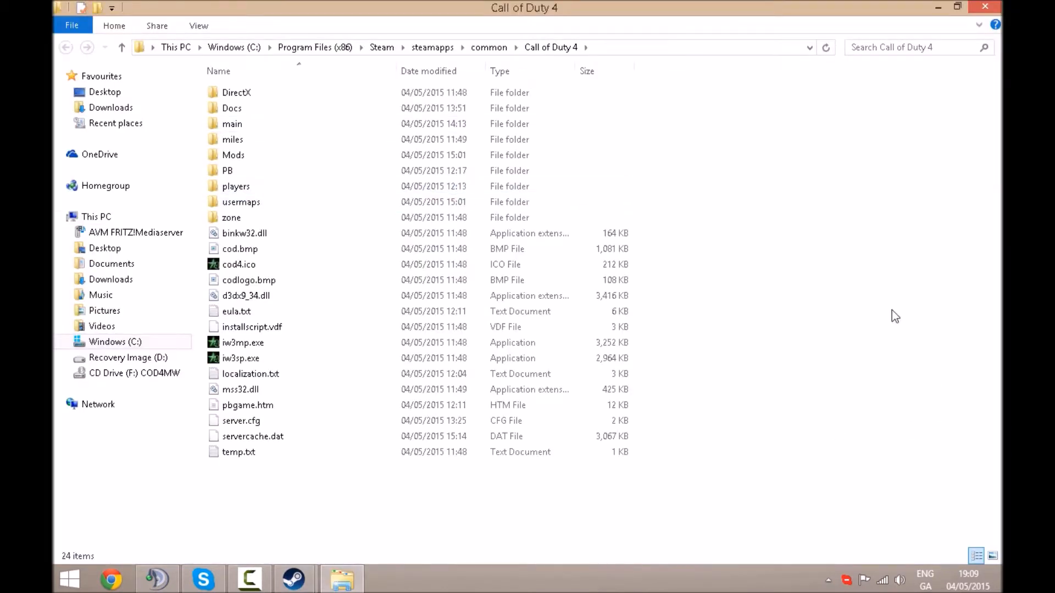
pyautogui.moveTo(664, 468); pyautogui.dragTo(546, 140)
# Step: Minimise the game folder, close the Properties window, and minimise Steam to the desktop
pyautogui.click(938, 7)
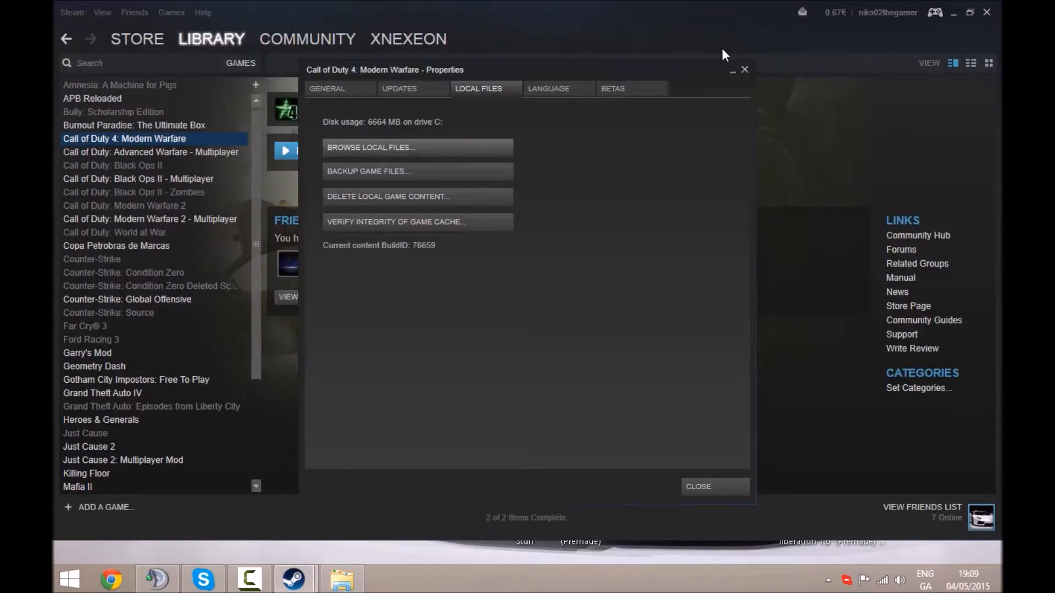
pyautogui.click(745, 70)
pyautogui.click(954, 14)
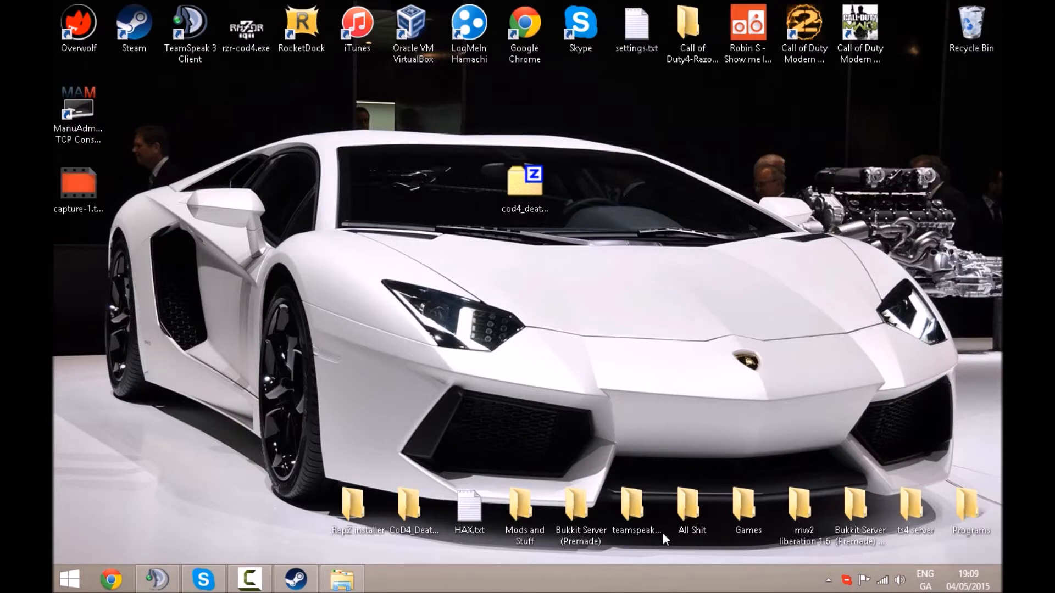
pyautogui.click(283, 585)
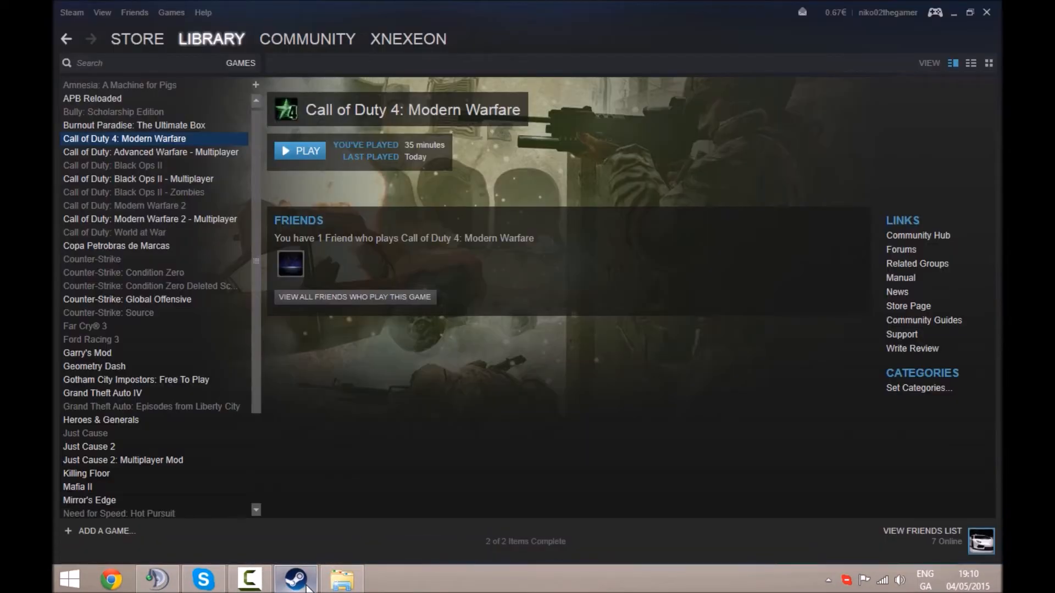
pyautogui.click(306, 587)
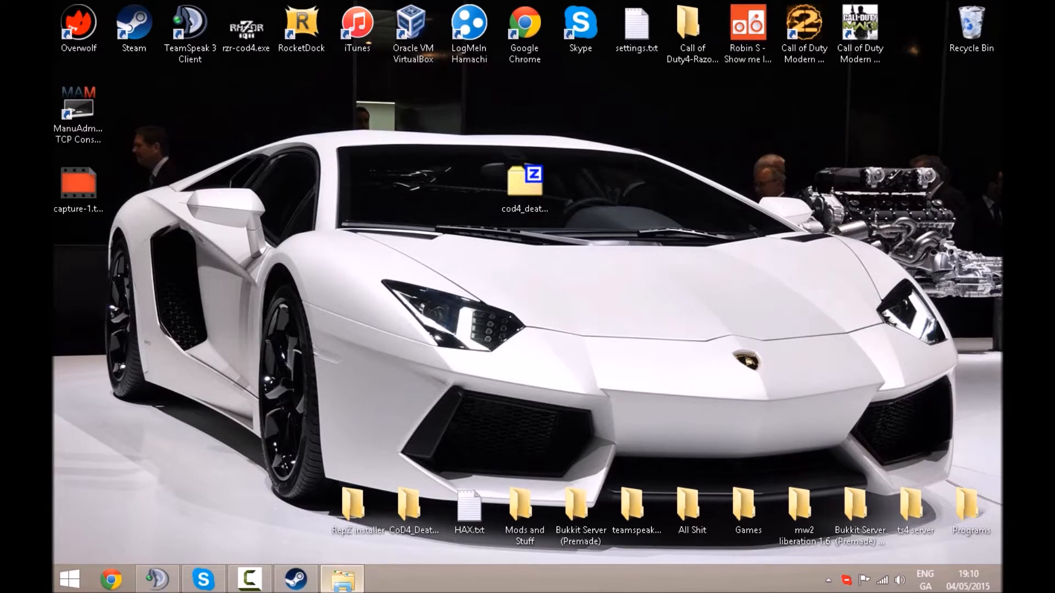
# Step: Browse to C:\Program Files (x86)\Activision\Call of Duty 4 - Modern Warfare in File Explorer
pyautogui.click(342, 580)
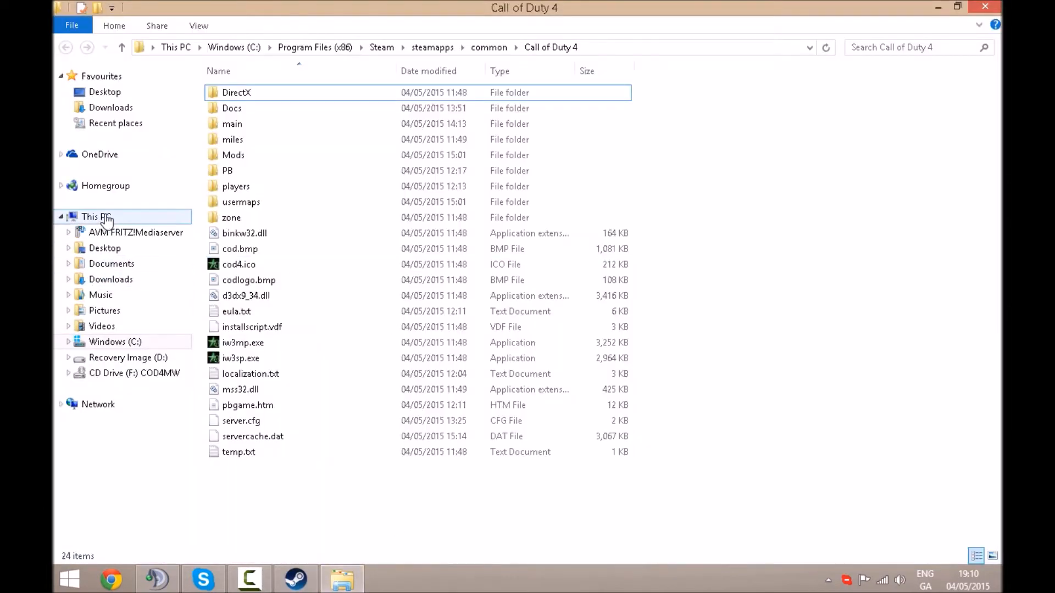
pyautogui.click(109, 220)
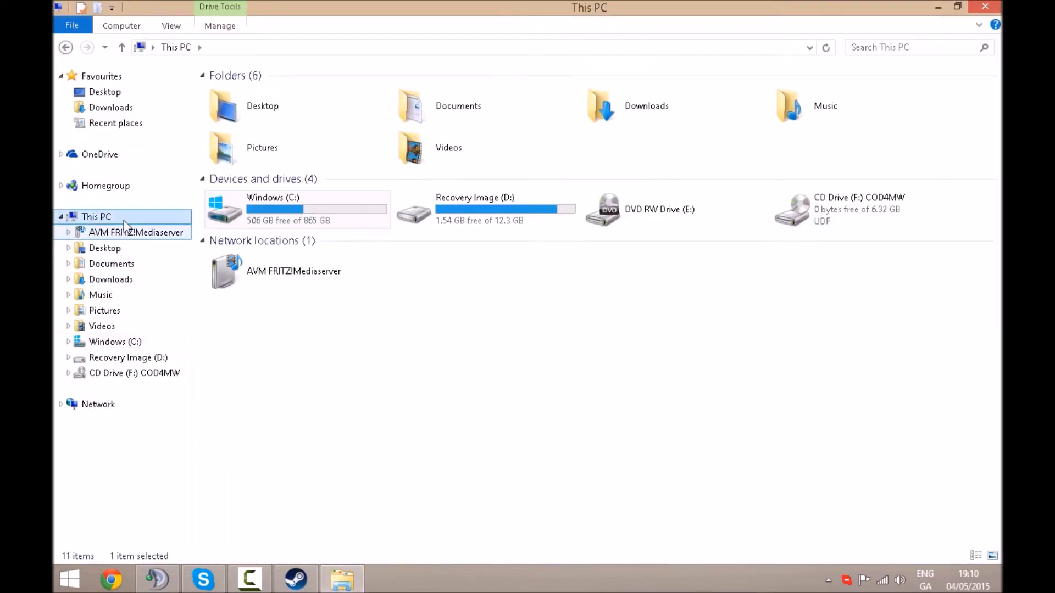
pyautogui.click(243, 204)
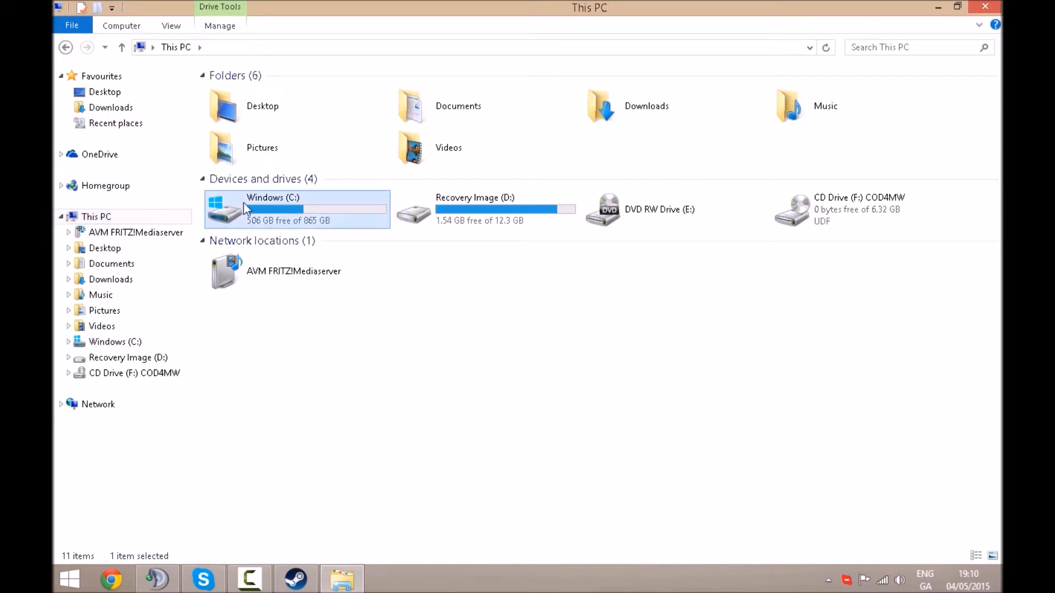
pyautogui.doubleClick(243, 203)
pyautogui.click(271, 159)
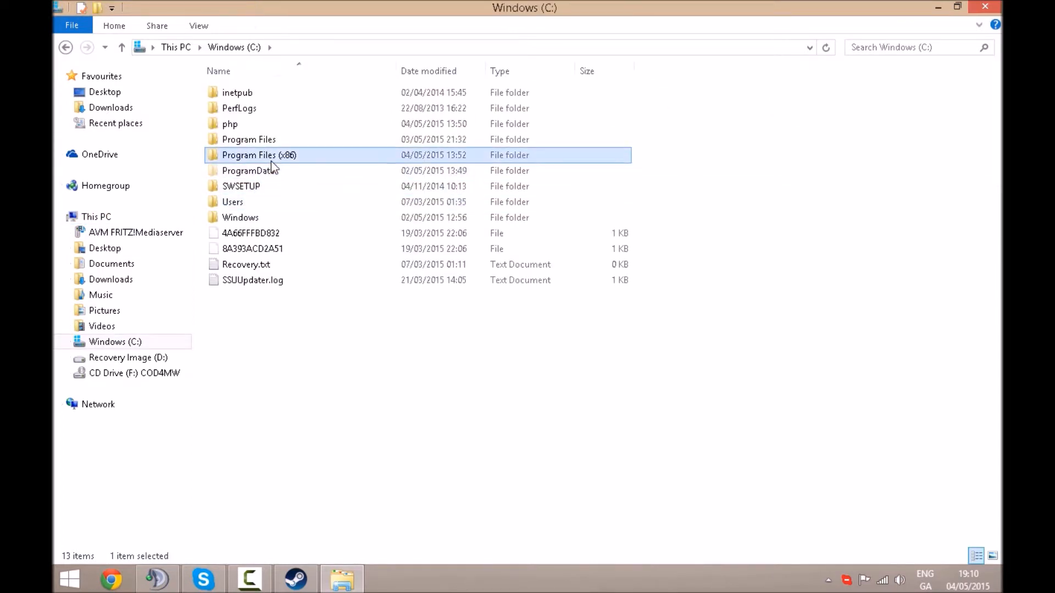
pyautogui.click(273, 145)
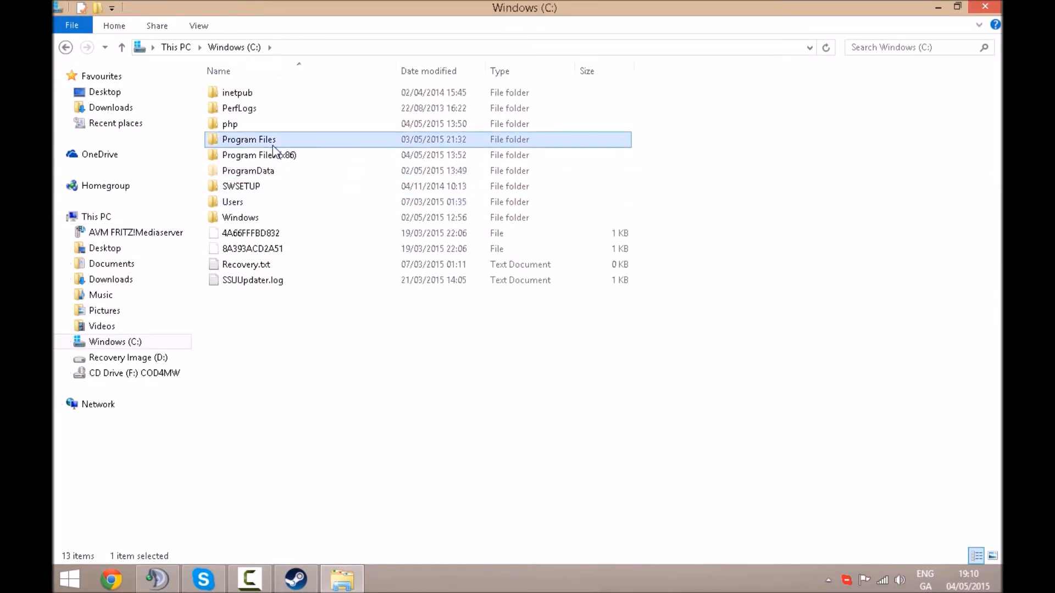
pyautogui.doubleClick(274, 156)
pyautogui.doubleClick(258, 97)
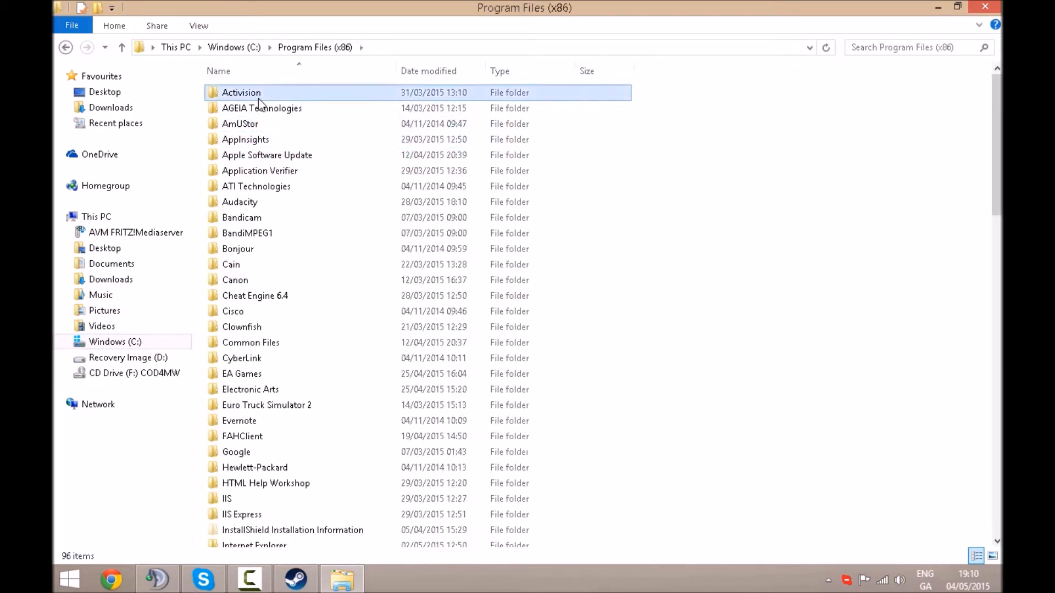
pyautogui.doubleClick(258, 98)
# Step: Select the files from pb to version.inf, then close File Explorer
pyautogui.rightClick(638, 460)
pyautogui.click(503, 412)
pyautogui.moveTo(791, 382); pyautogui.dragTo(847, 394)
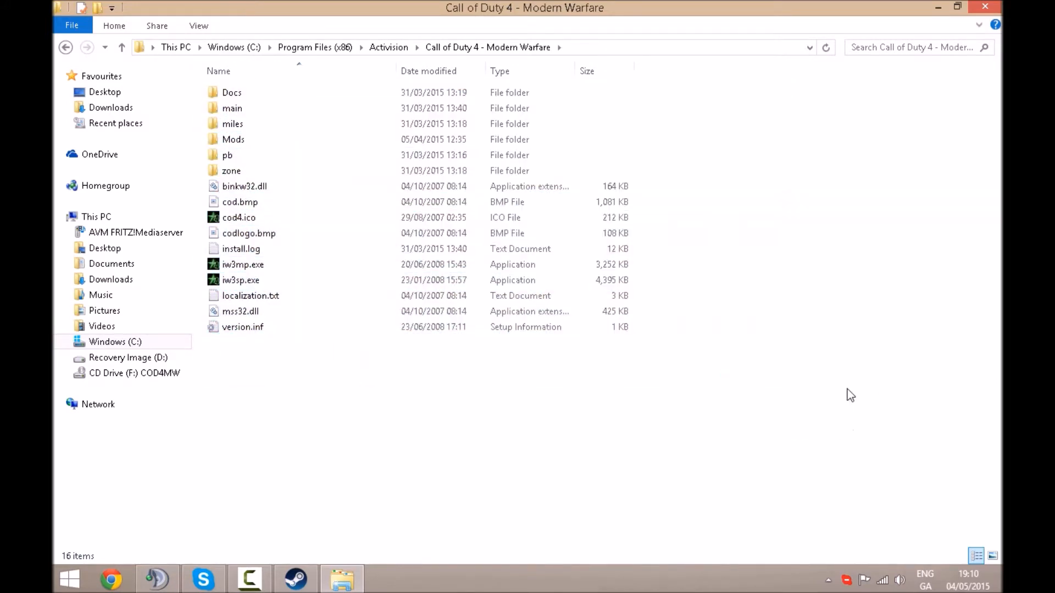
pyautogui.click(992, 10)
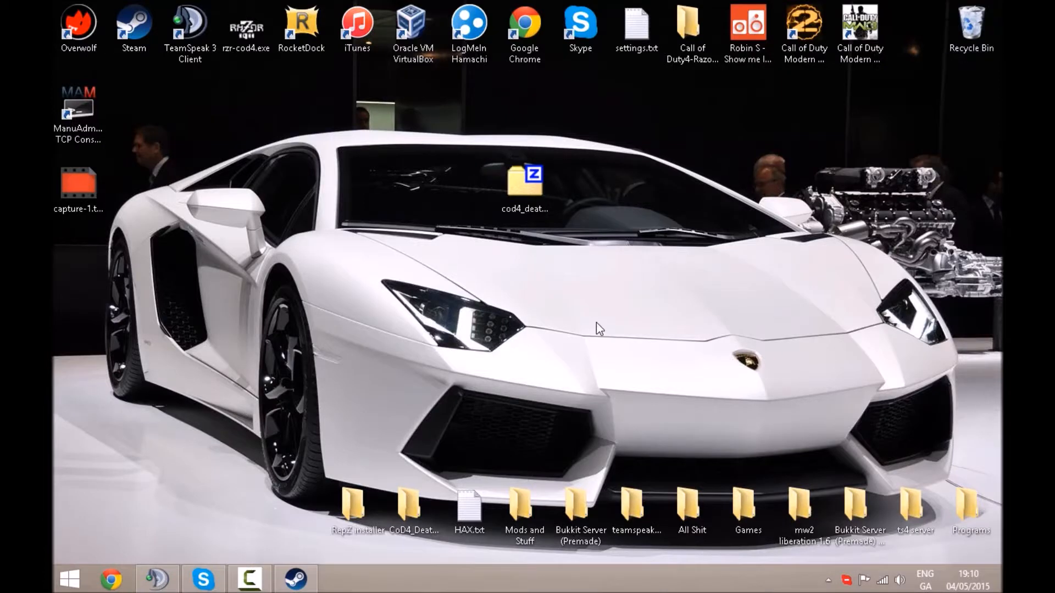
# Step: Reopen Call of Duty 4's local files folder from Steam and move the deathrun zip left
pyautogui.click(295, 579)
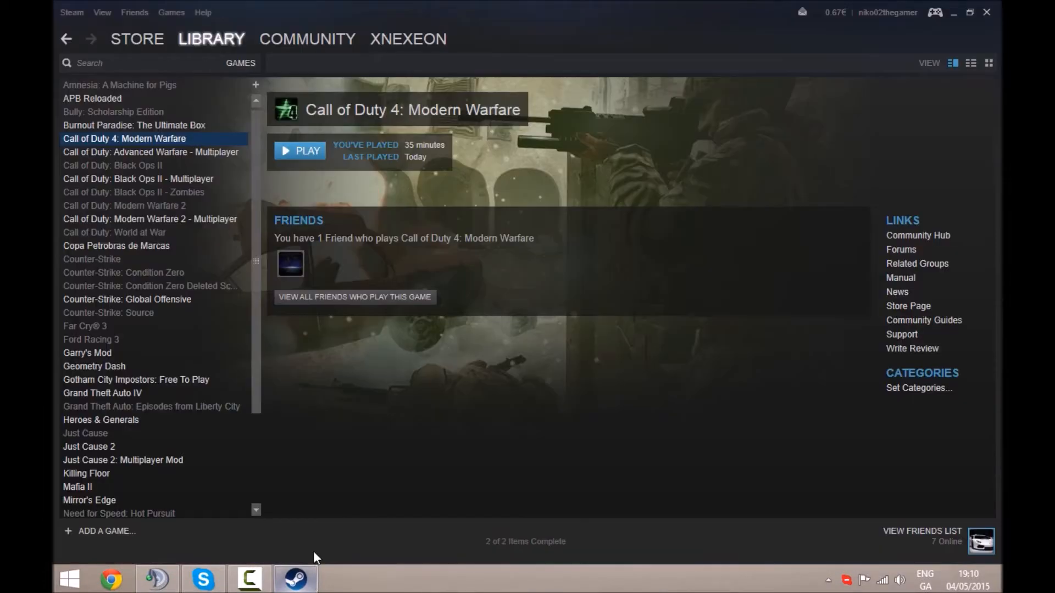
pyautogui.rightClick(210, 138)
pyautogui.click(253, 364)
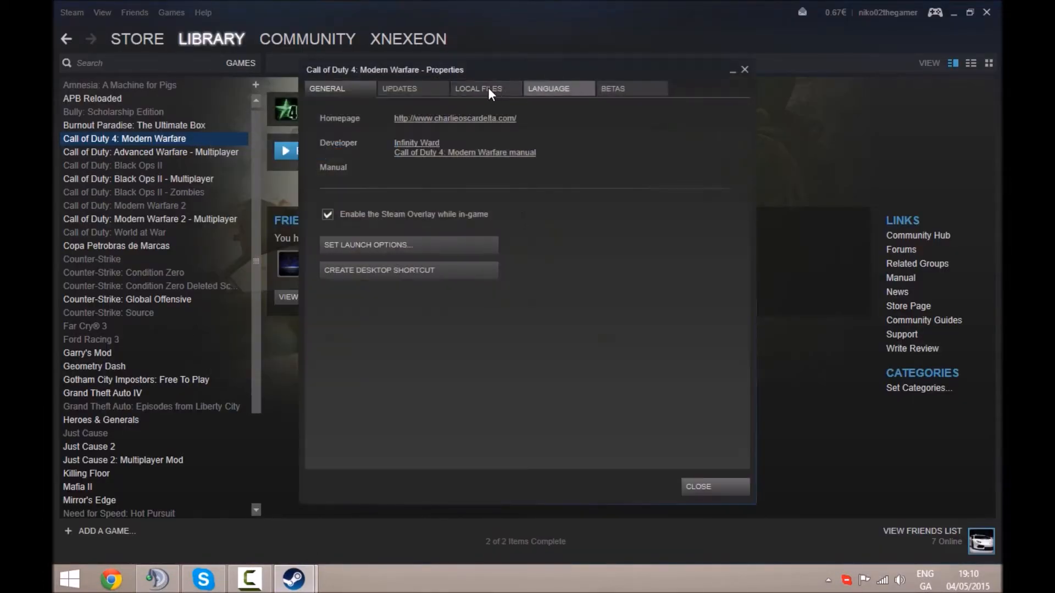
pyautogui.click(487, 88)
pyautogui.click(468, 148)
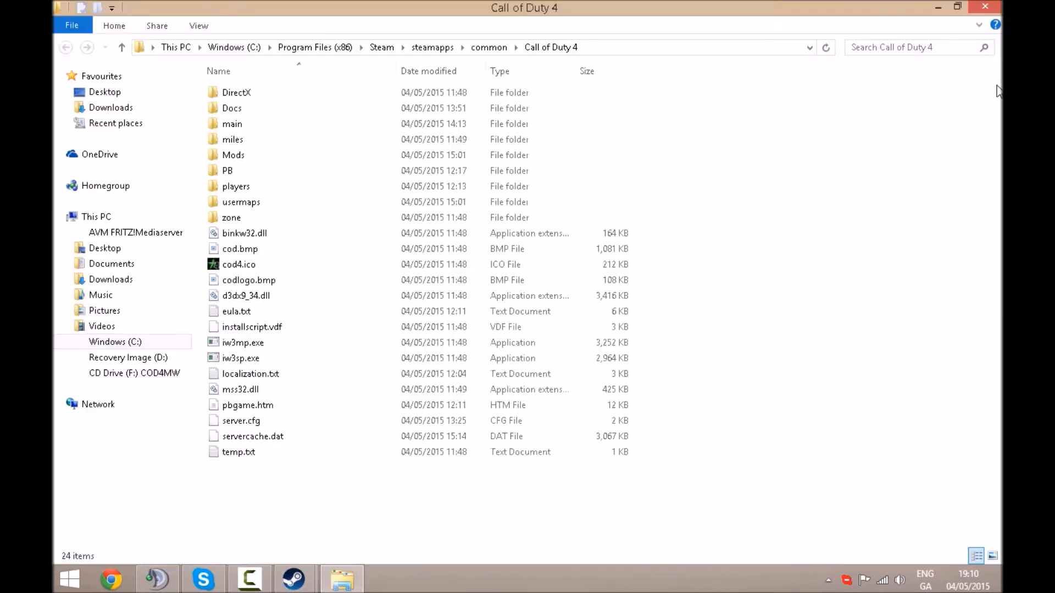
pyautogui.press('super+d')
pyautogui.moveTo(524, 193); pyautogui.dragTo(137, 352)
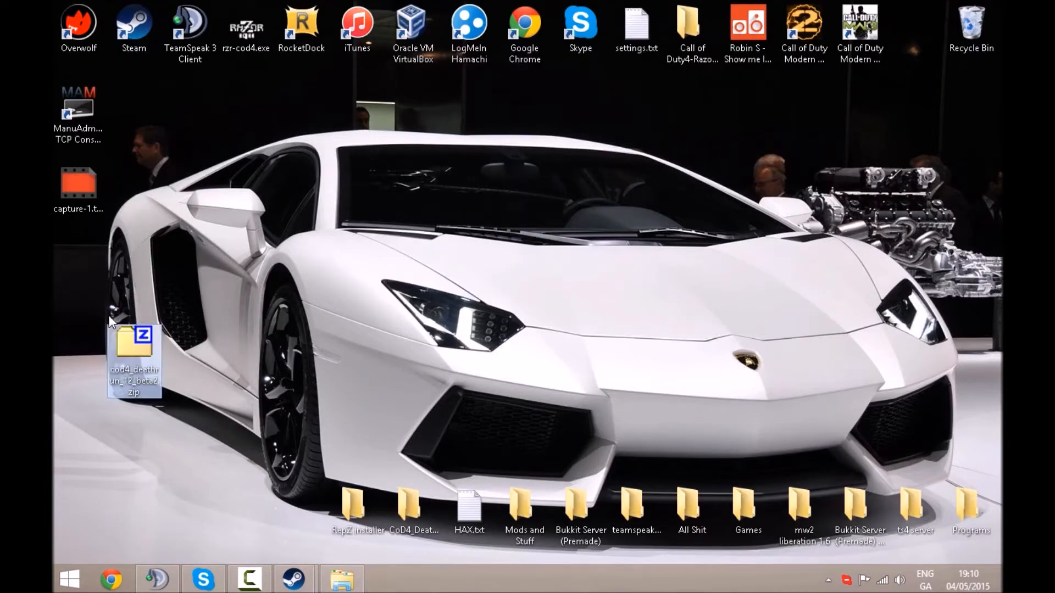
# Step: Open cod4_deathrun_12_beta2.zip in 7-Zip, tiled left beside the Call of Duty 4 folder on the right
pyautogui.doubleClick(141, 347)
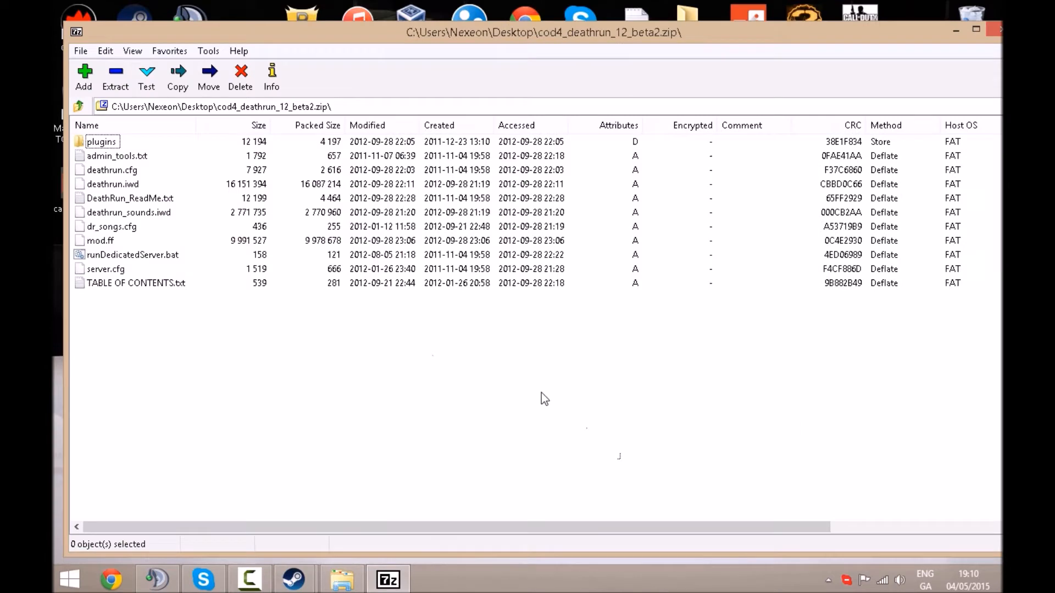
pyautogui.moveTo(541, 392); pyautogui.dragTo(335, 431)
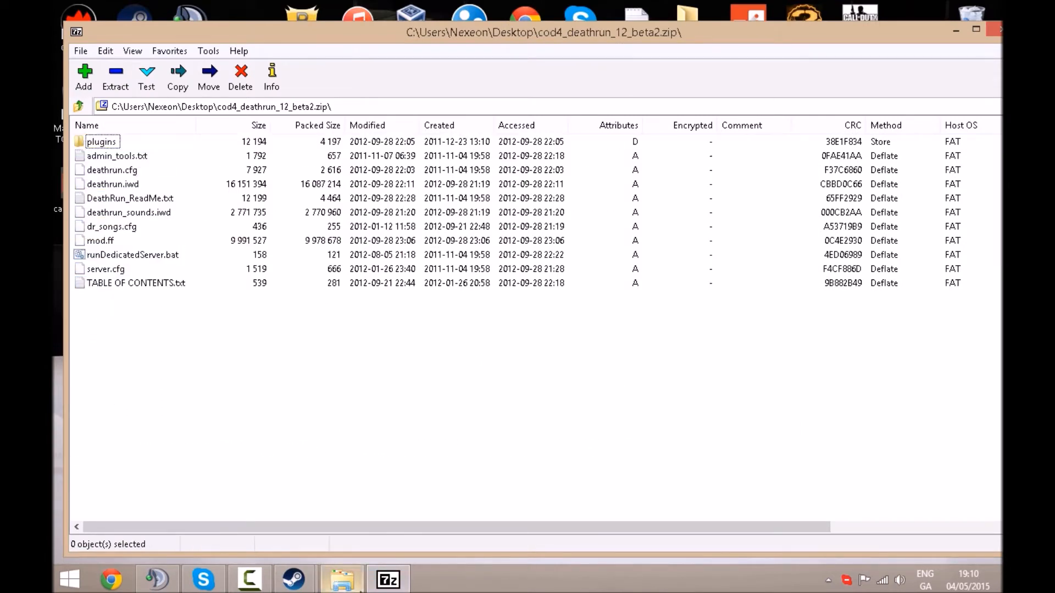
pyautogui.click(360, 590)
pyautogui.moveTo(641, 8); pyautogui.dragTo(1001, 82)
pyautogui.click(455, 49)
pyautogui.press('super+Left')
pyautogui.click(798, 160)
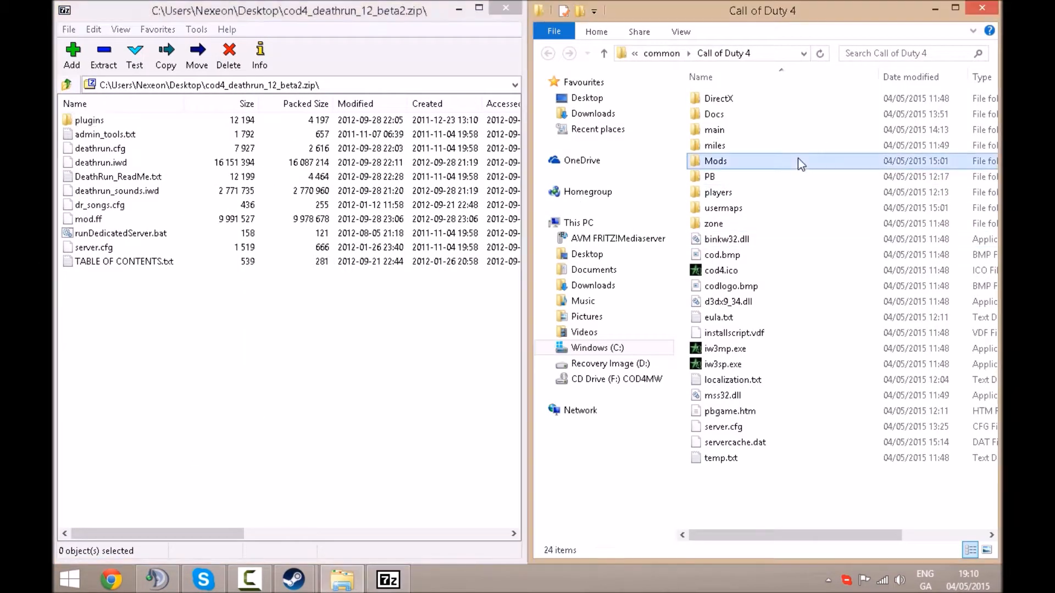
# Step: Create a new folder inside Call of Duty 4's Mods folder
pyautogui.doubleClick(798, 160)
pyautogui.rightClick(760, 247)
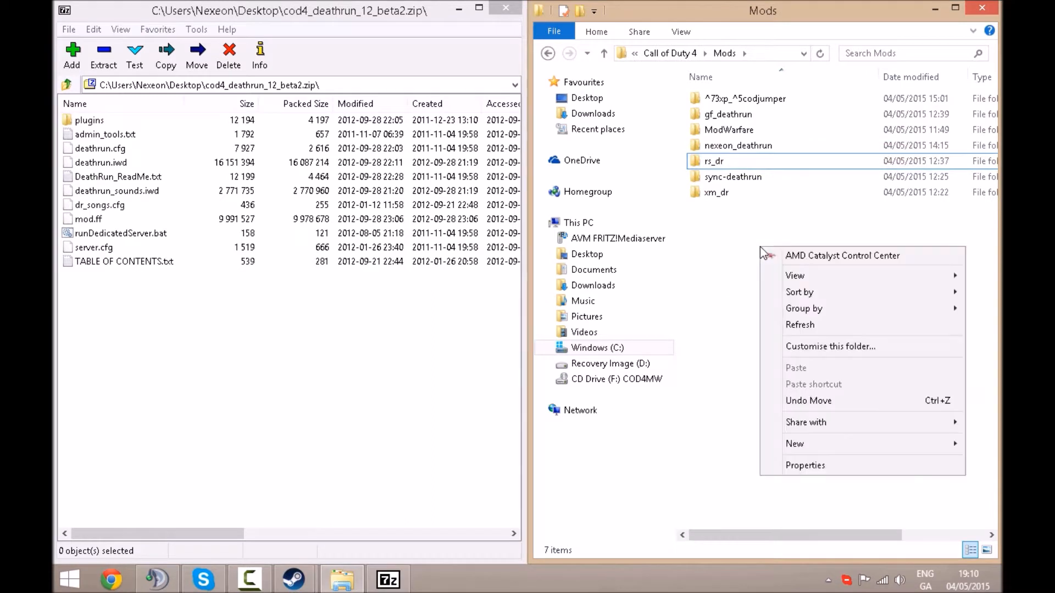
pyautogui.moveTo(812, 450)
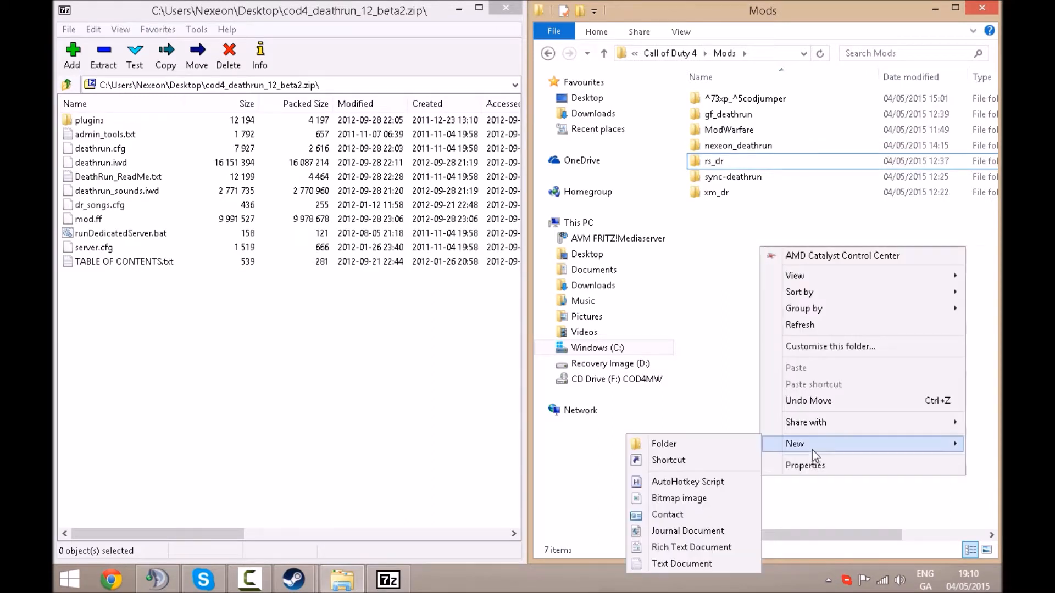
pyautogui.click(691, 439)
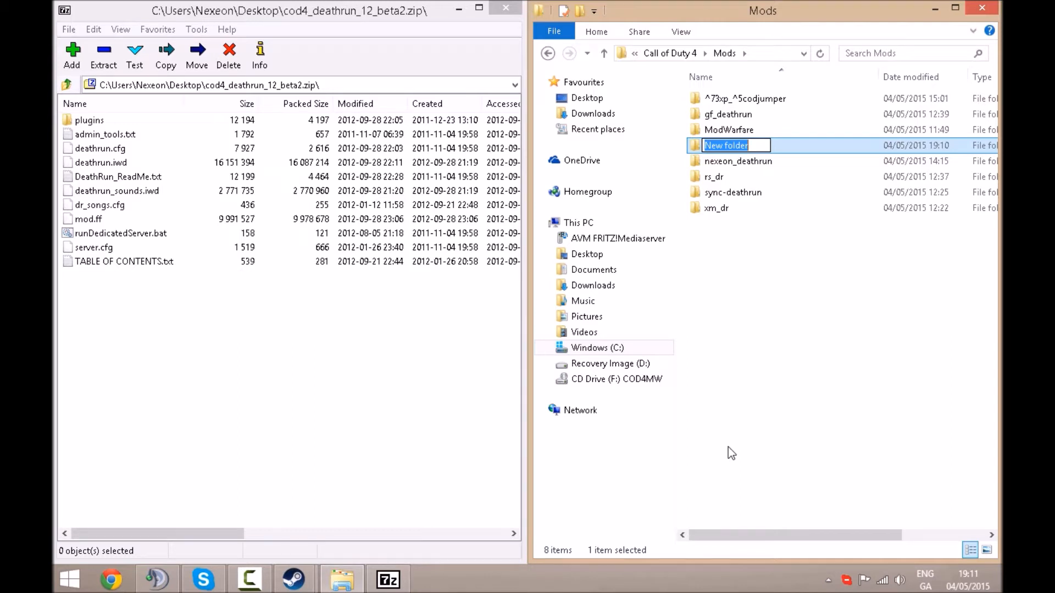
# Step: Name the new folder superdr_deathrun and open it
pyautogui.write('superm')
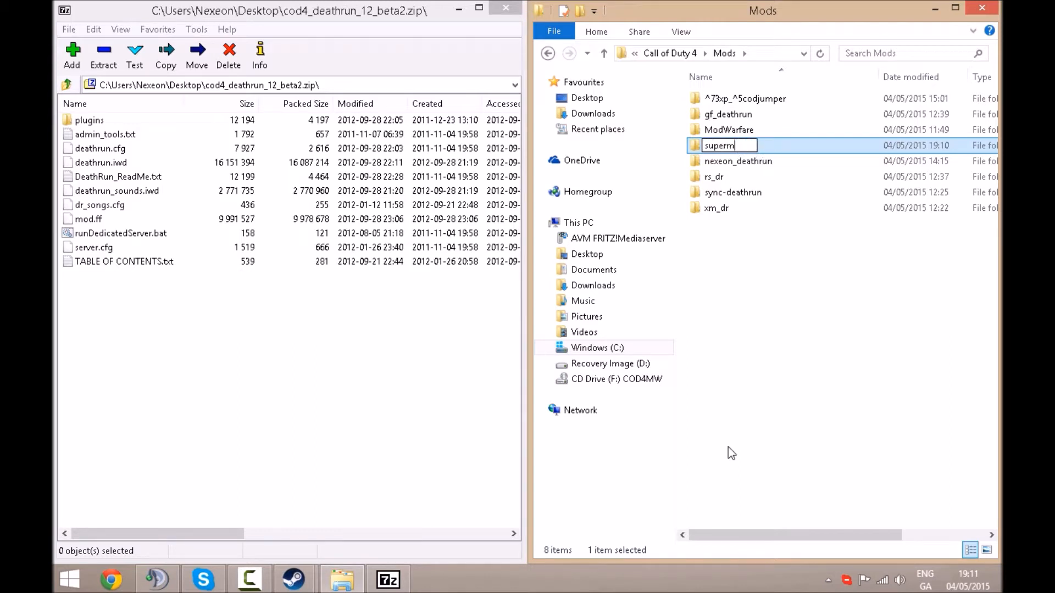
pyautogui.press('BackSpace')
pyautogui.write('dr_deathrun')
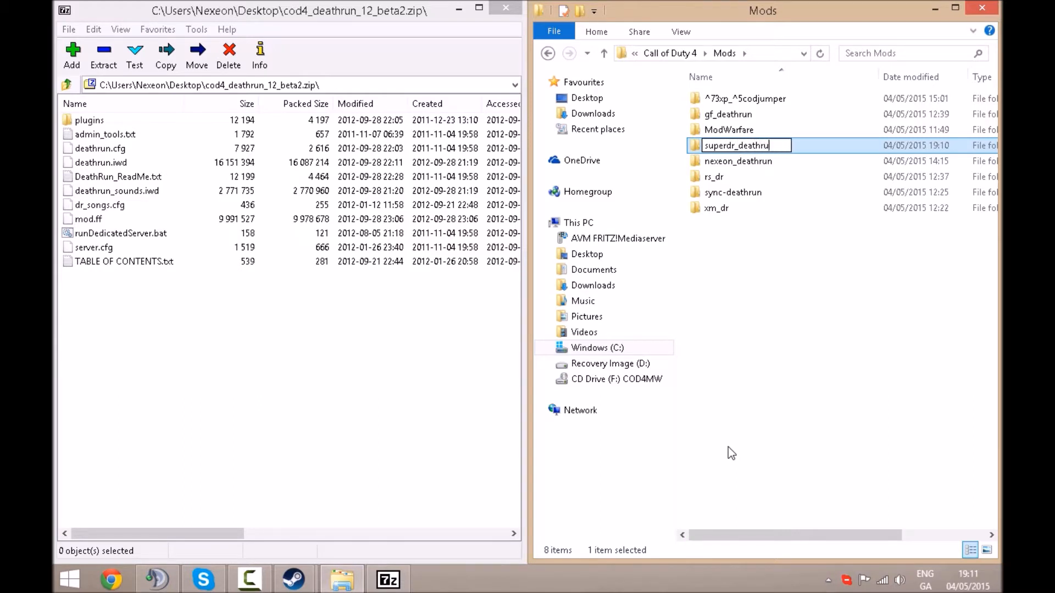
pyautogui.press('Return')
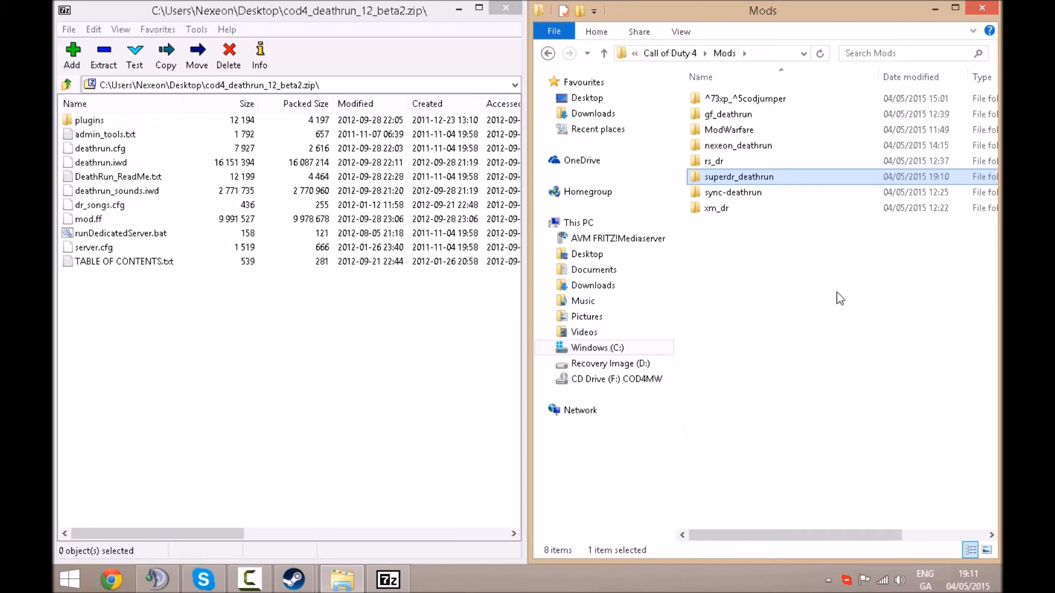
pyautogui.click(835, 297)
pyautogui.doubleClick(780, 176)
# Step: Copy all 11 archive files into superdr_deathrun and close 7-Zip
pyautogui.moveTo(236, 417); pyautogui.dragTo(72, 113)
pyautogui.moveTo(110, 165); pyautogui.dragTo(769, 300)
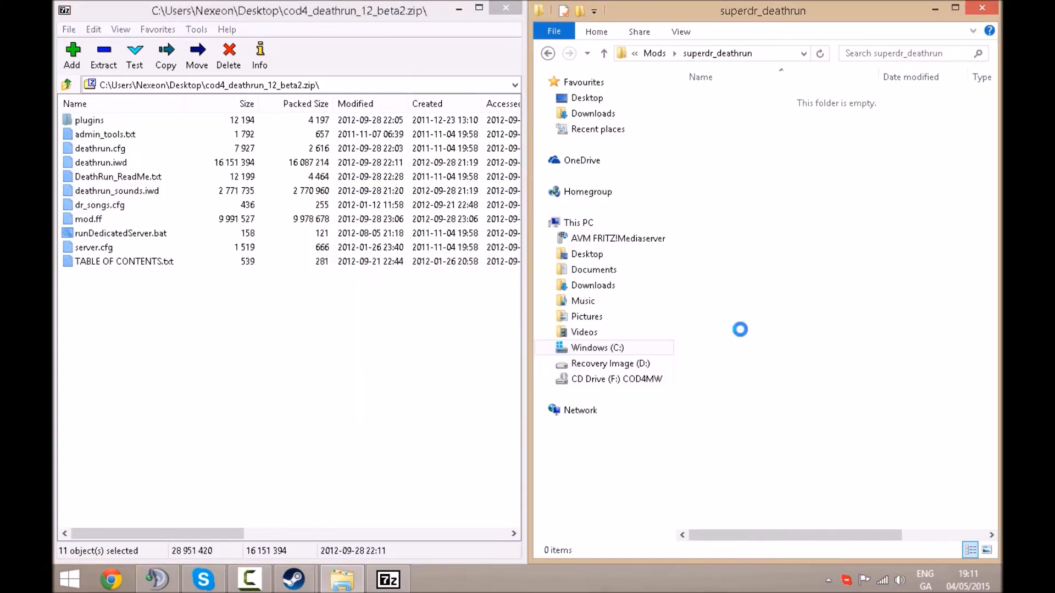
pyautogui.click(501, 7)
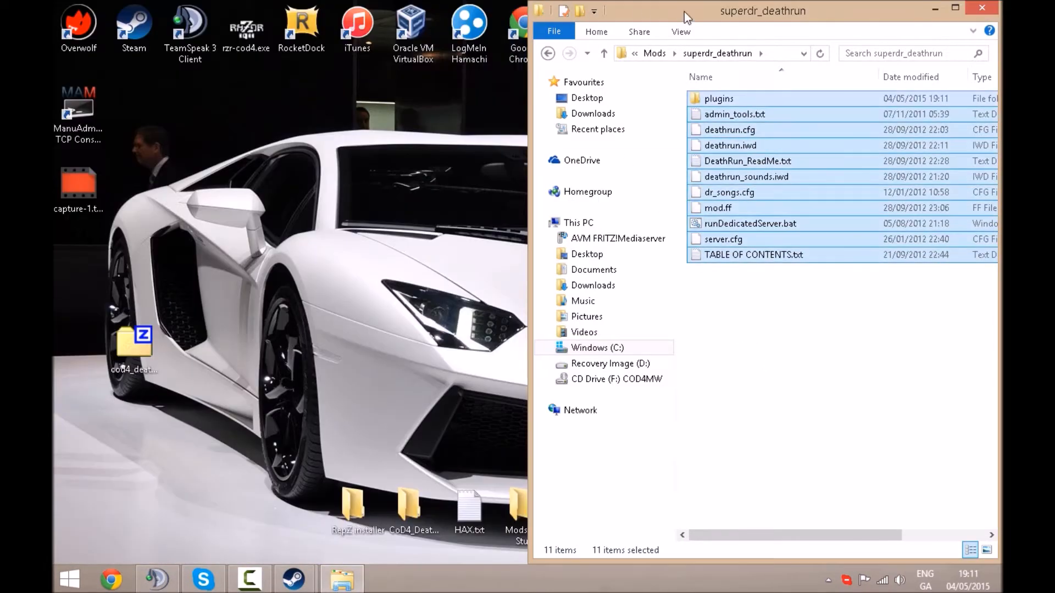
# Step: Maximise the superdr_deathrun folder window and right-click server.cfg
pyautogui.moveTo(684, 12); pyautogui.dragTo(684, 12)
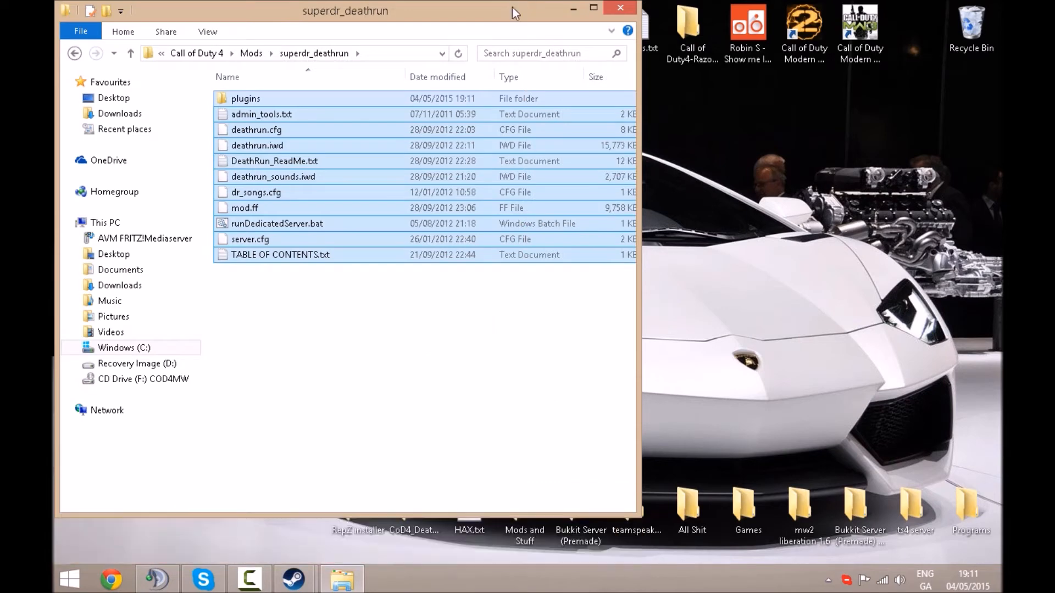
pyautogui.click(593, 8)
pyautogui.rightClick(653, 181)
pyautogui.click(525, 373)
pyautogui.moveTo(547, 391); pyautogui.dragTo(422, 335)
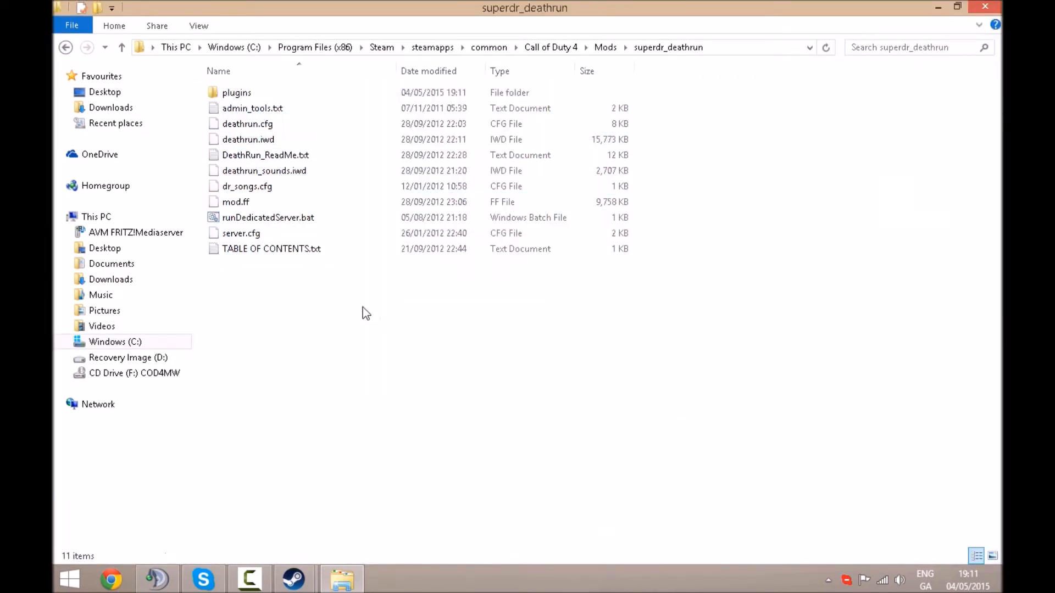
pyautogui.click(260, 239)
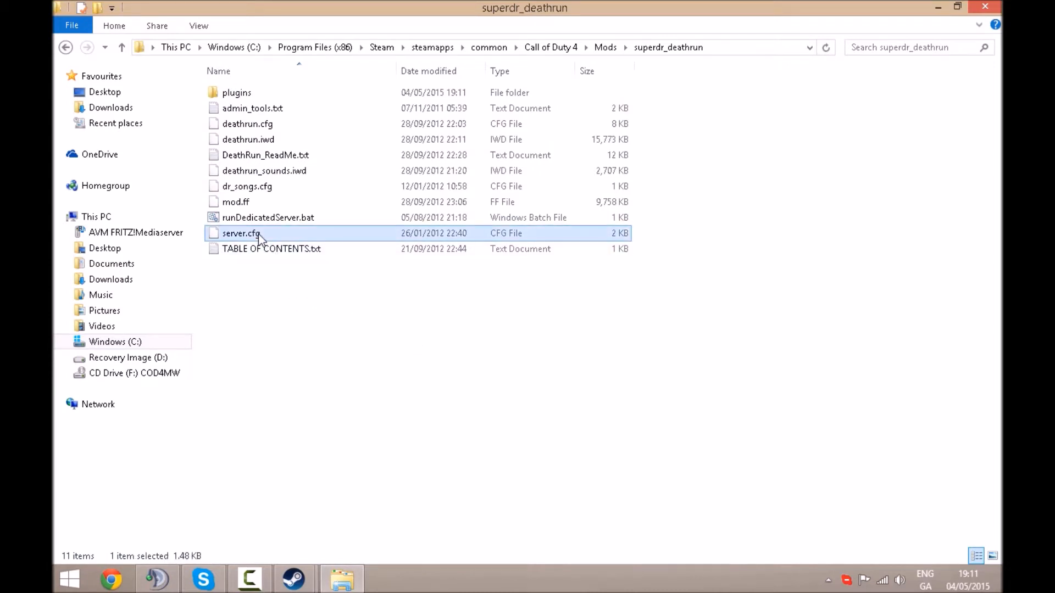
pyautogui.rightClick(261, 239)
# Step: Open server.cfg in a maximised Notepad++ window
pyautogui.click(296, 293)
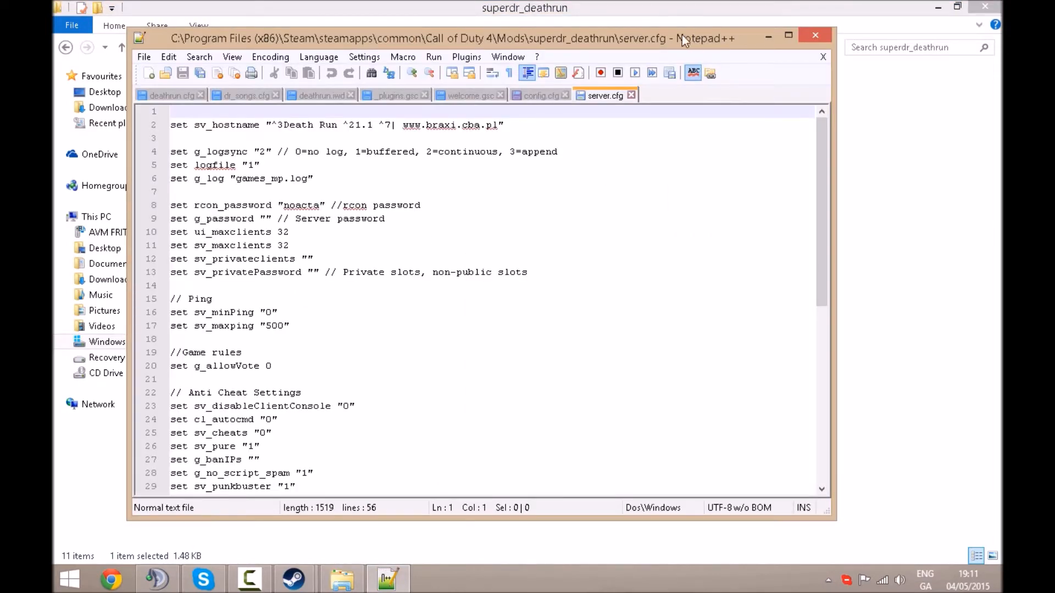
pyautogui.doubleClick(682, 34)
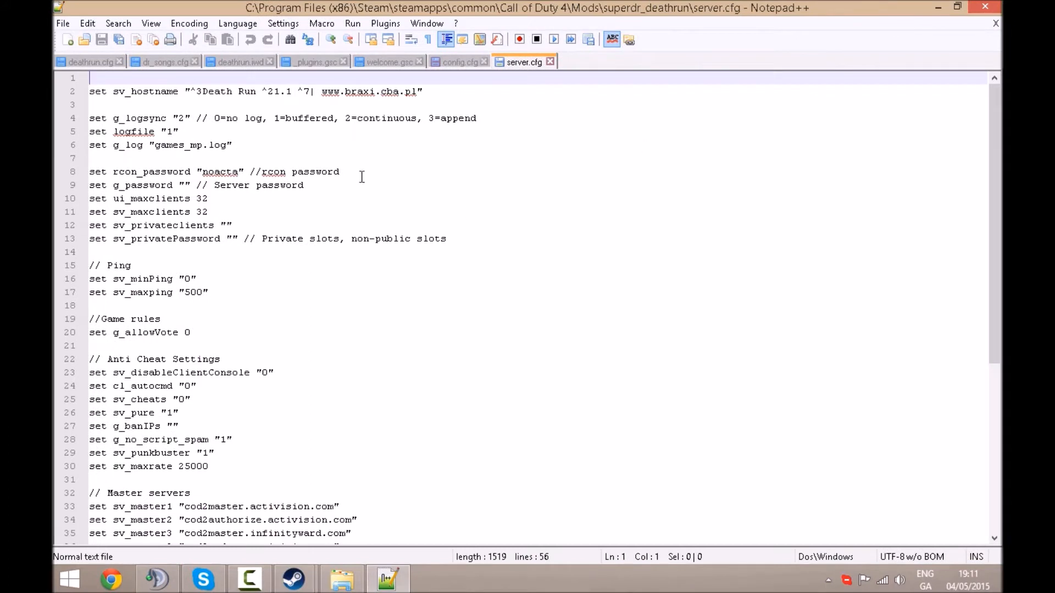
pyautogui.moveTo(527, 453); pyautogui.dragTo(212, 293)
pyautogui.click(434, 196)
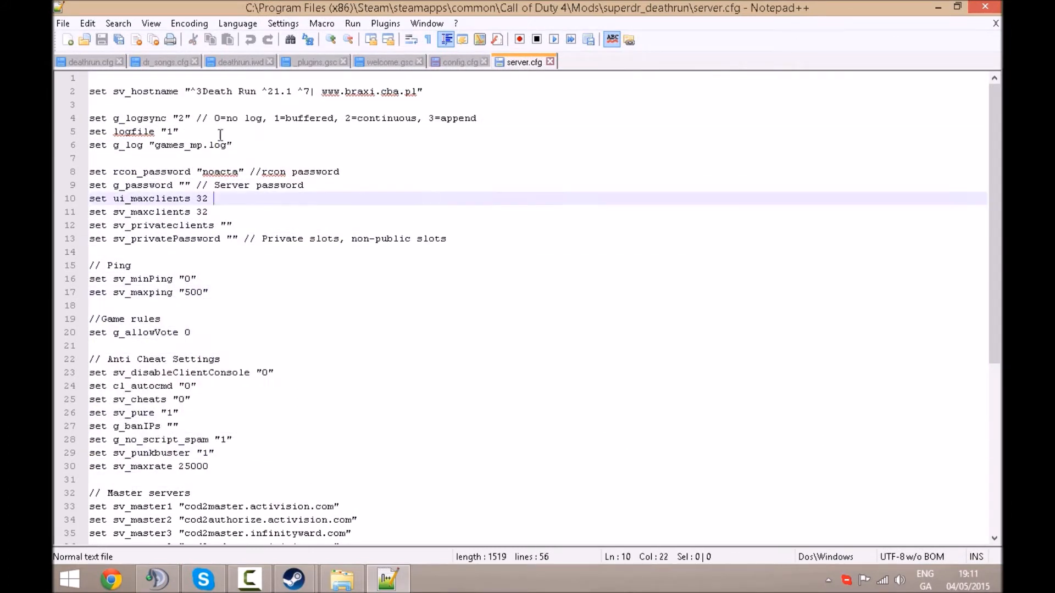
pyautogui.click(129, 105)
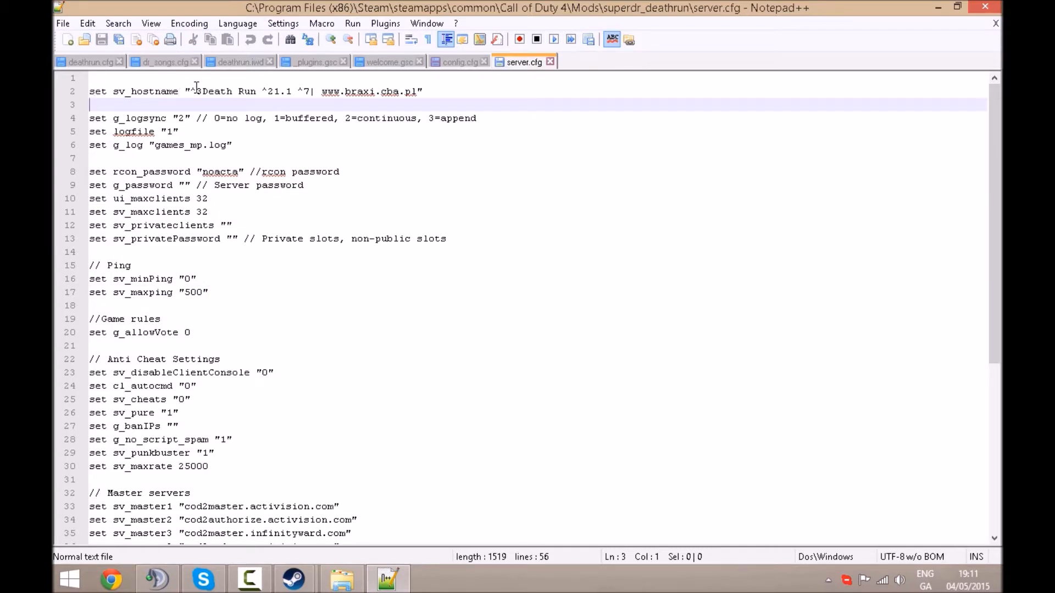
# Step: Set sv_hostname to "^1Super^3Deathrun" and save server.cfg
pyautogui.moveTo(188, 90); pyautogui.dragTo(426, 103)
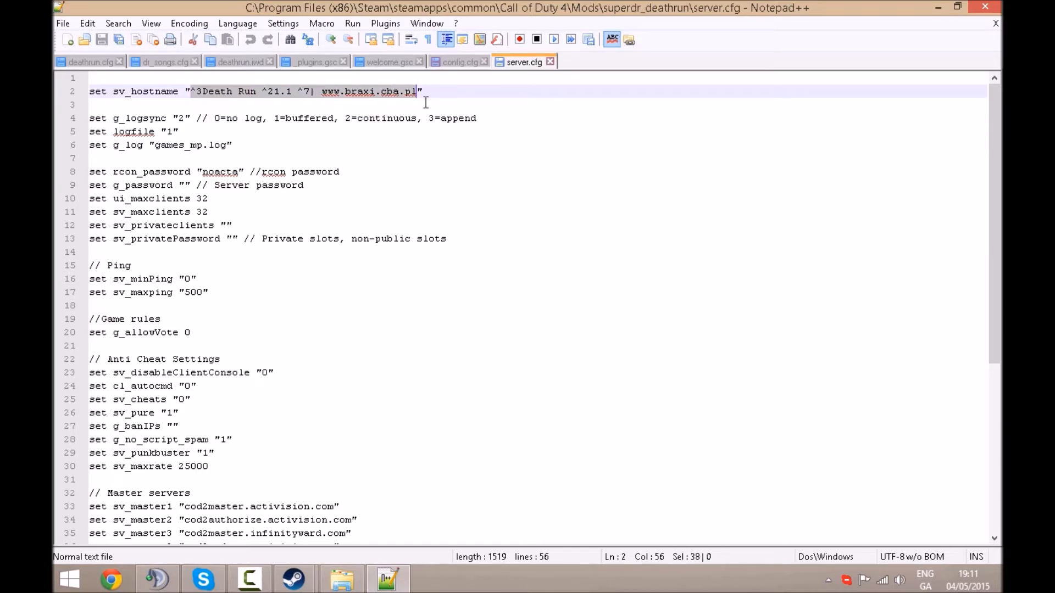
pyautogui.write('^1')
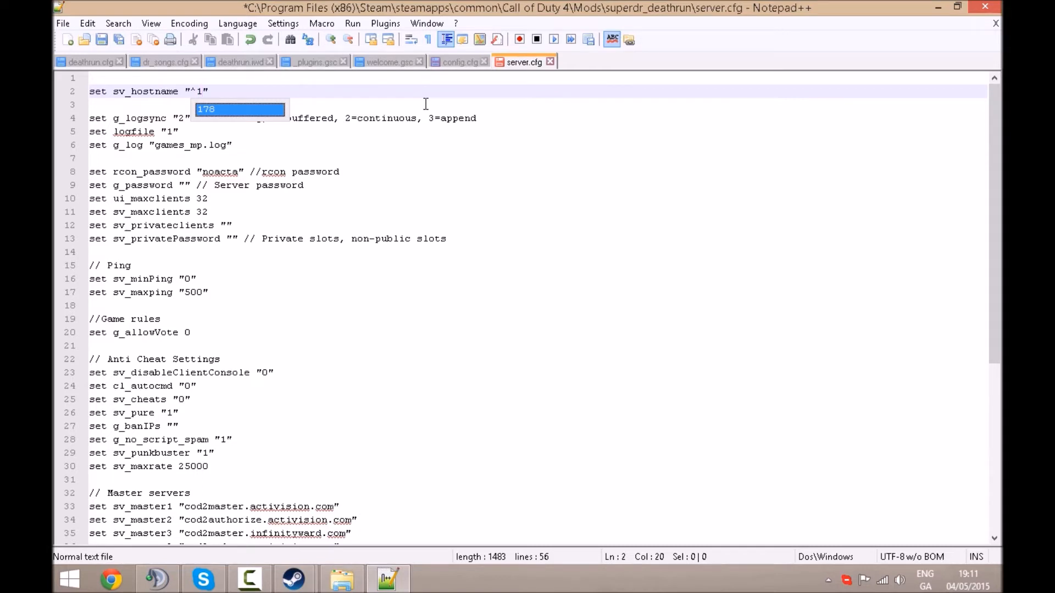
pyautogui.write('Super')
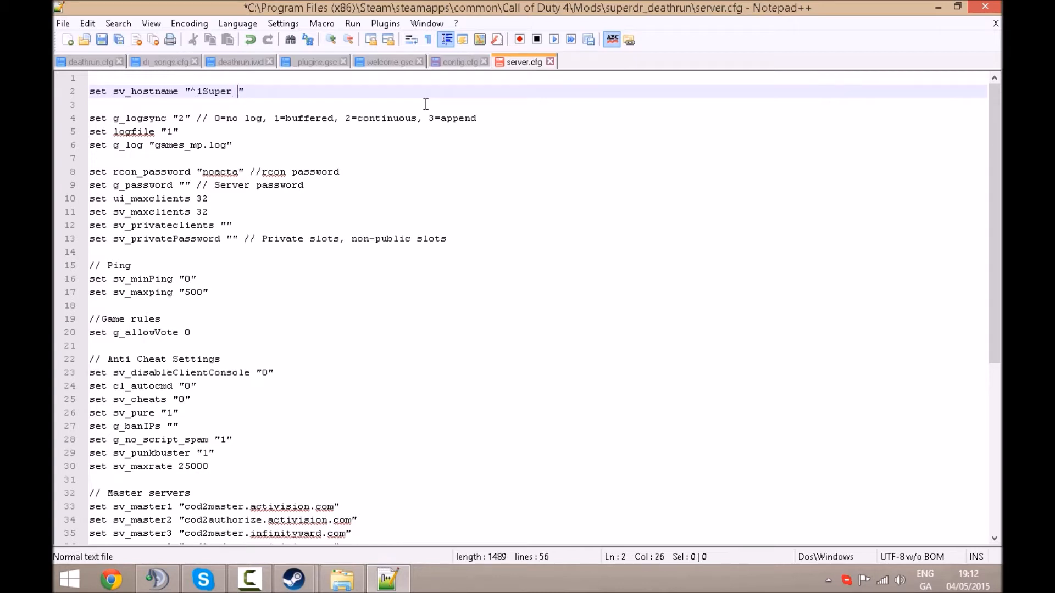
pyautogui.write(' ^3')
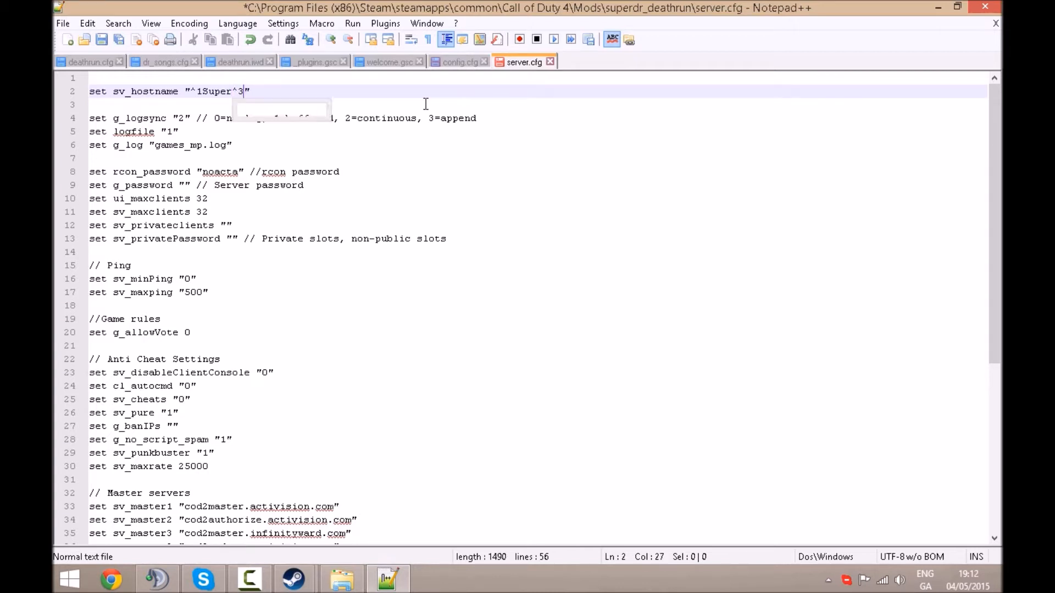
pyautogui.write('Deathrun')
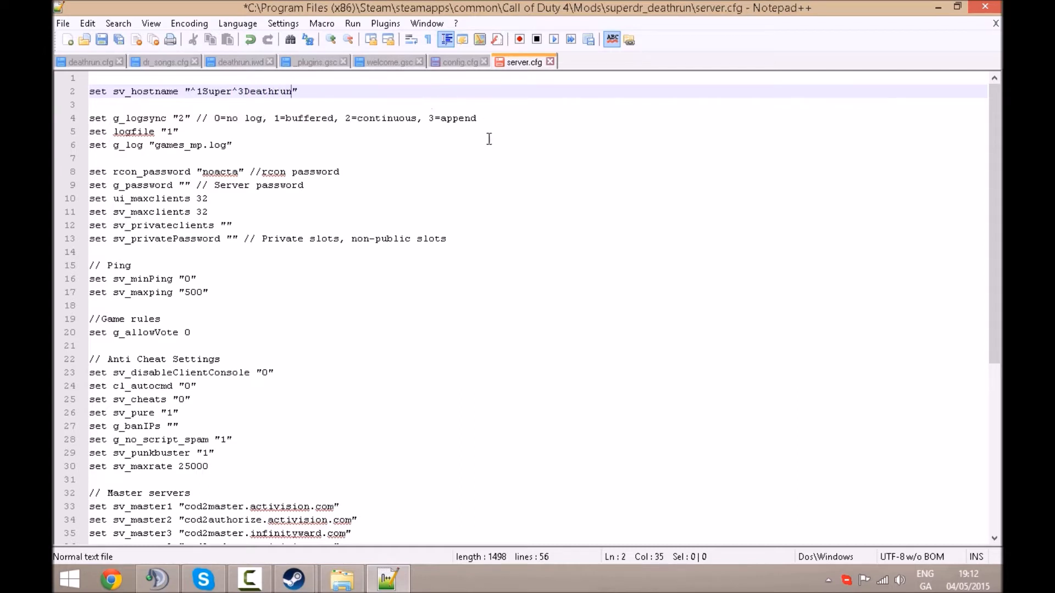
pyautogui.click(97, 42)
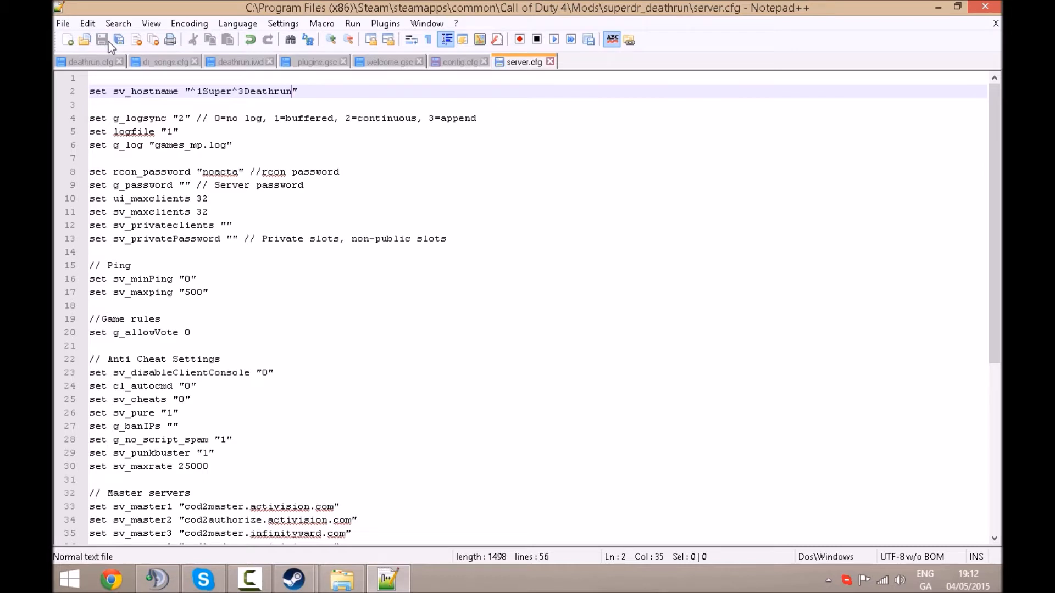
pyautogui.rightClick(724, 235)
# Step: Replace the rcon_password value on line 8 with a new password
pyautogui.click(560, 201)
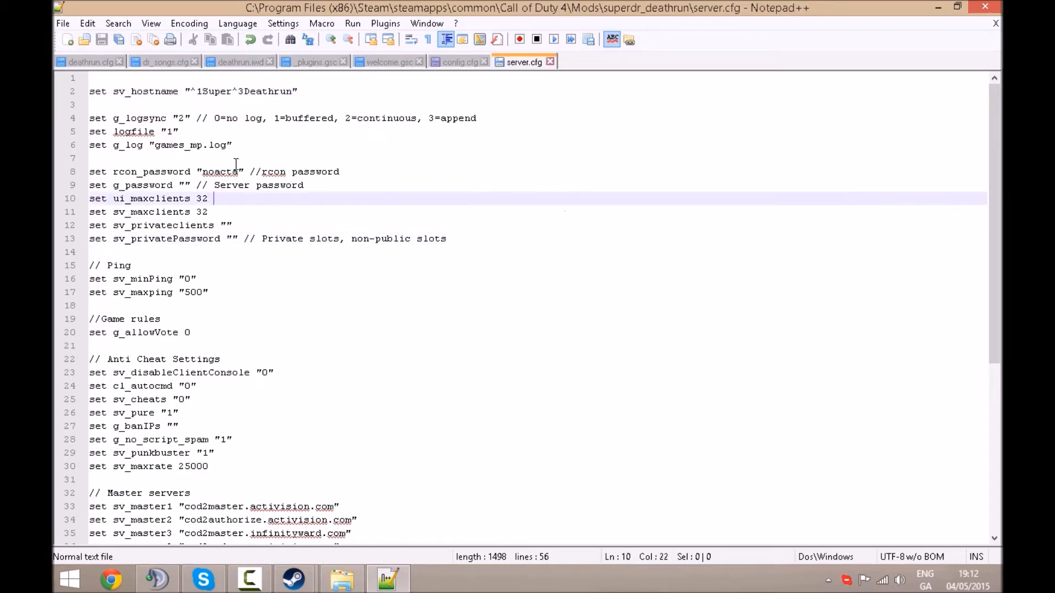
pyautogui.moveTo(89, 118); pyautogui.dragTo(269, 151)
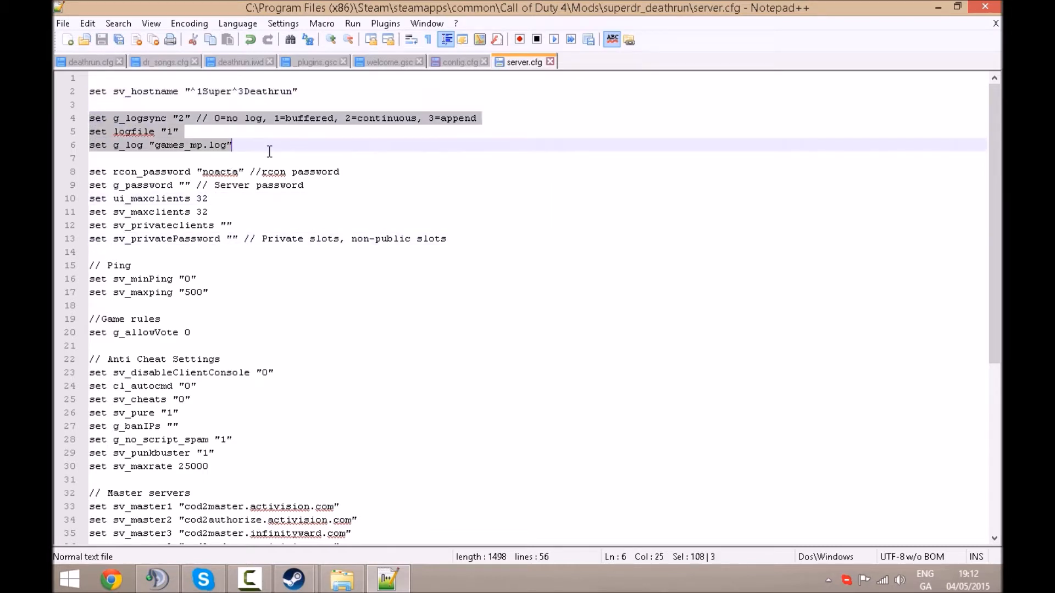
pyautogui.moveTo(202, 172); pyautogui.dragTo(242, 172)
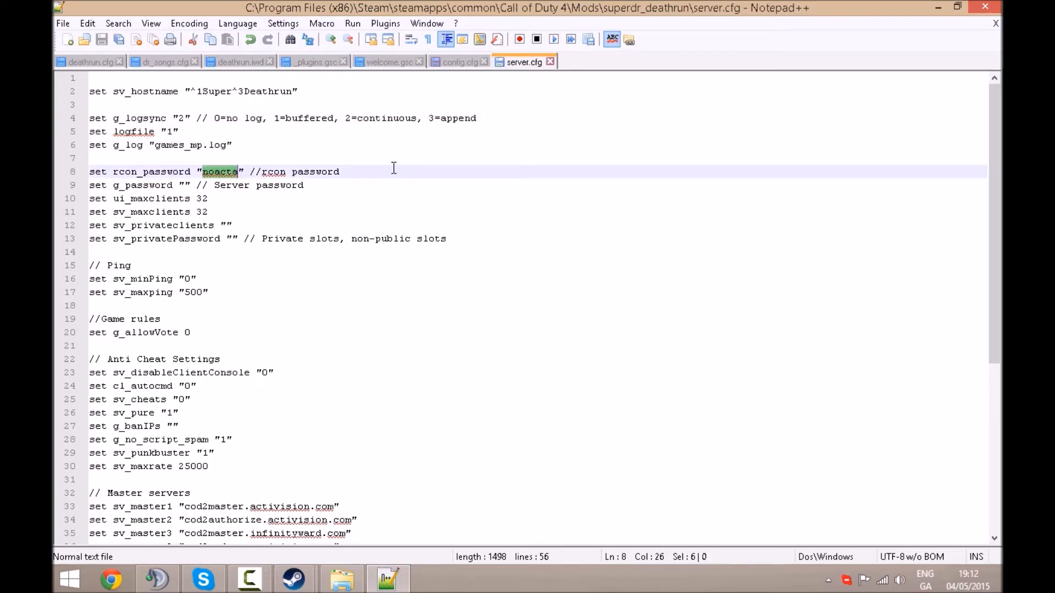
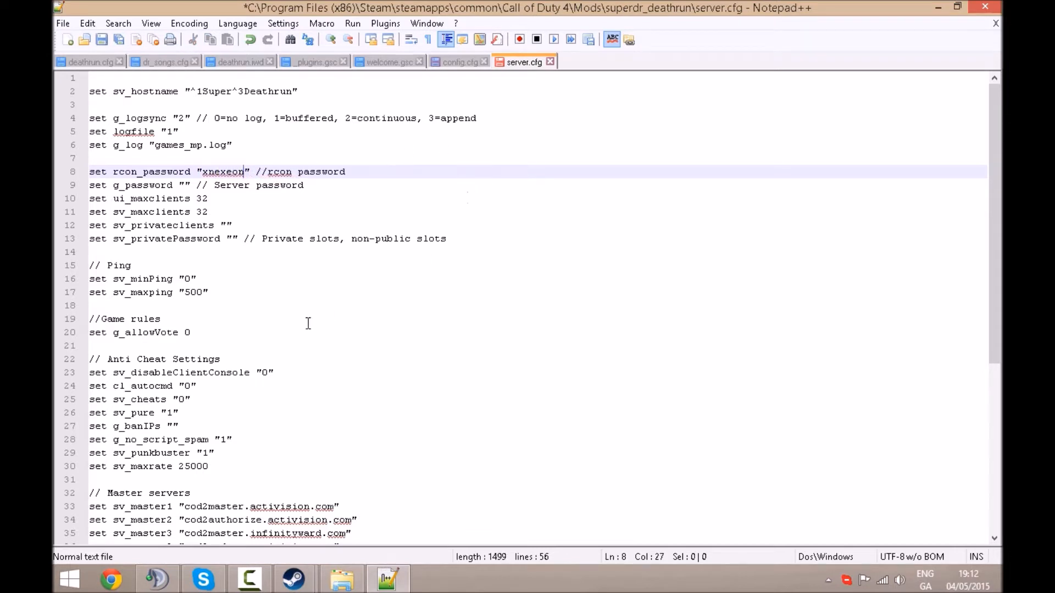
# Step: Change sv_punkbuster on line 29 from 1 to 0
pyautogui.moveTo(185, 295); pyautogui.dragTo(210, 288)
pyautogui.rightClick(237, 299)
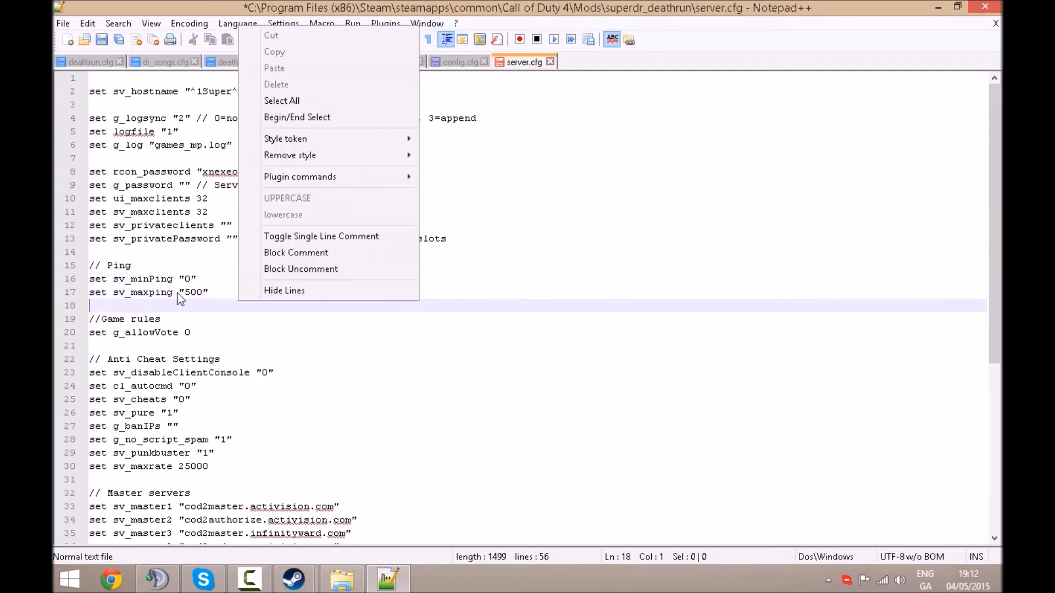
pyautogui.click(178, 292)
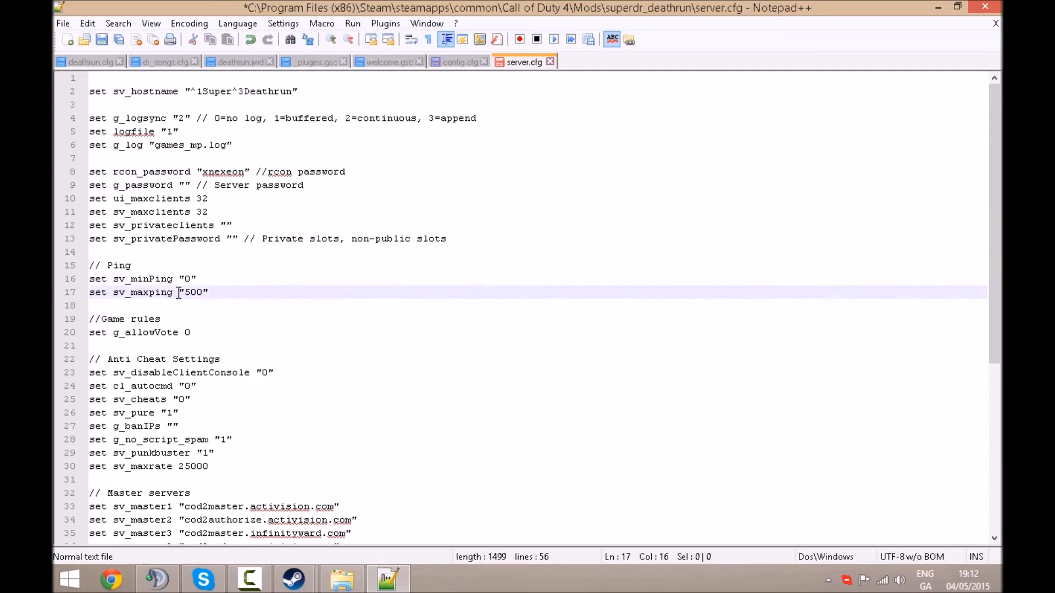
pyautogui.doubleClick(208, 453)
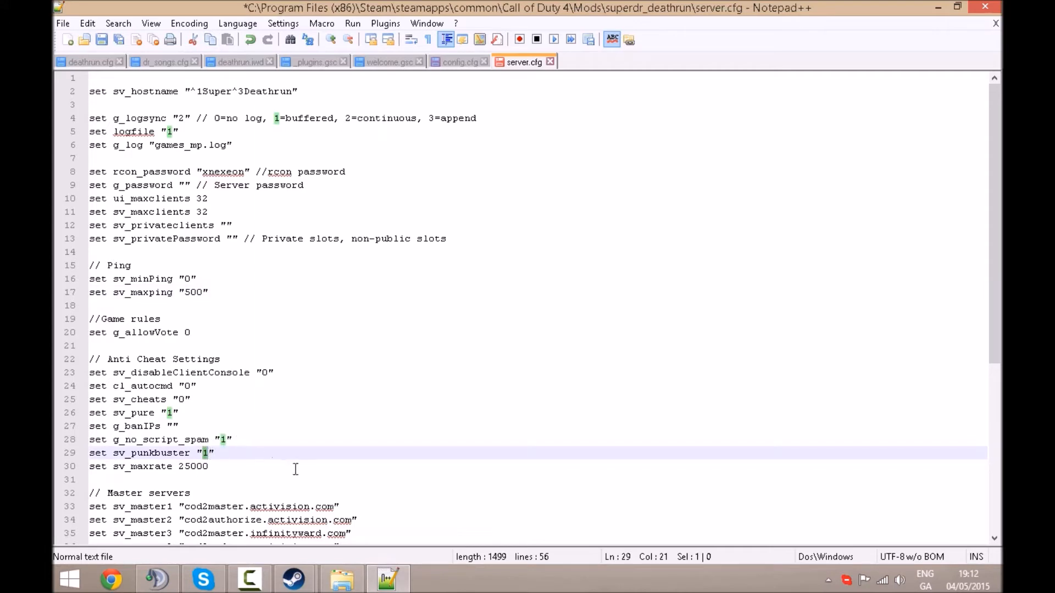
pyautogui.write('0')
pyautogui.click(289, 430)
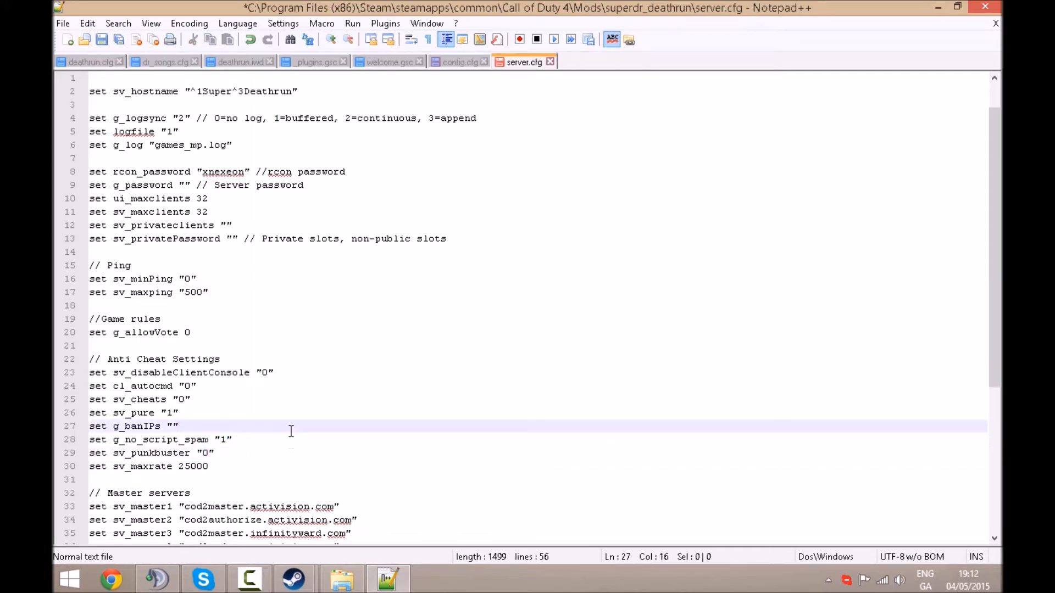
pyautogui.scroll(-3, 290, 432)
pyautogui.scroll(-2, 291, 432)
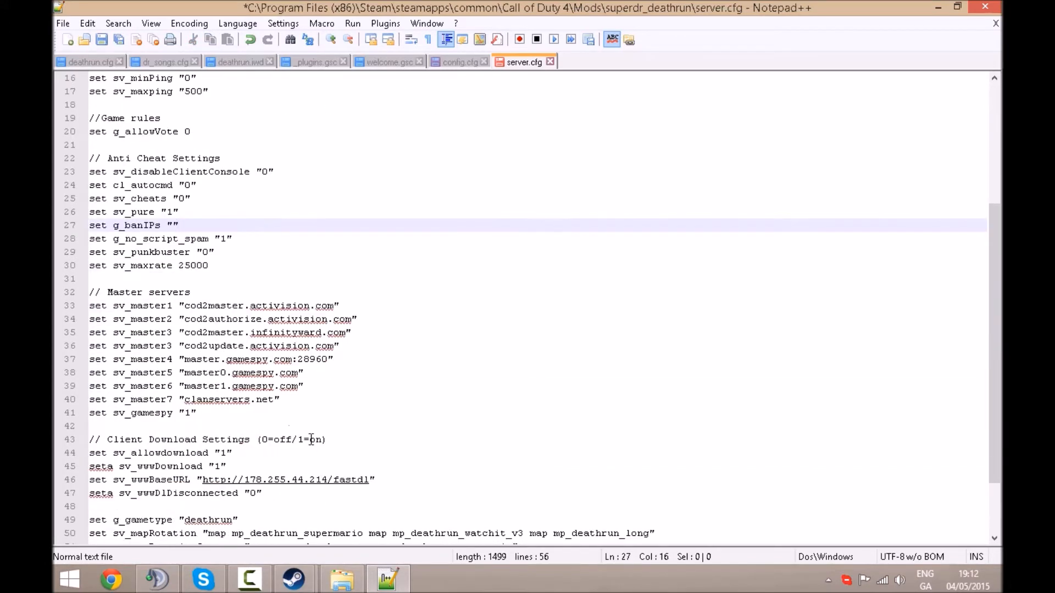
pyautogui.scroll(-2, 311, 441)
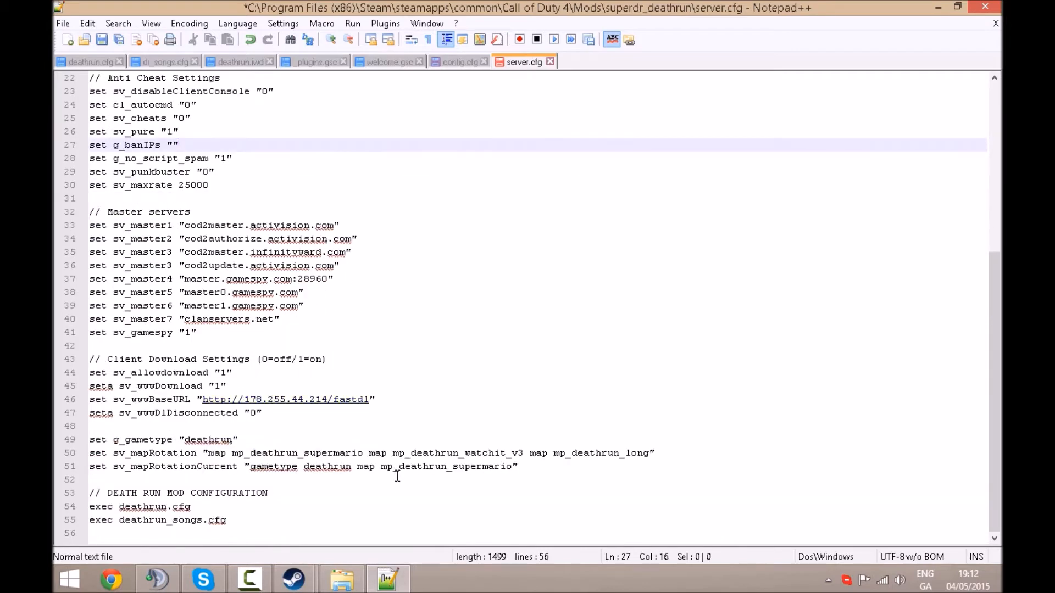
# Step: Save the server.cfg changes and close Notepad++
pyautogui.click(101, 39)
pyautogui.click(938, 7)
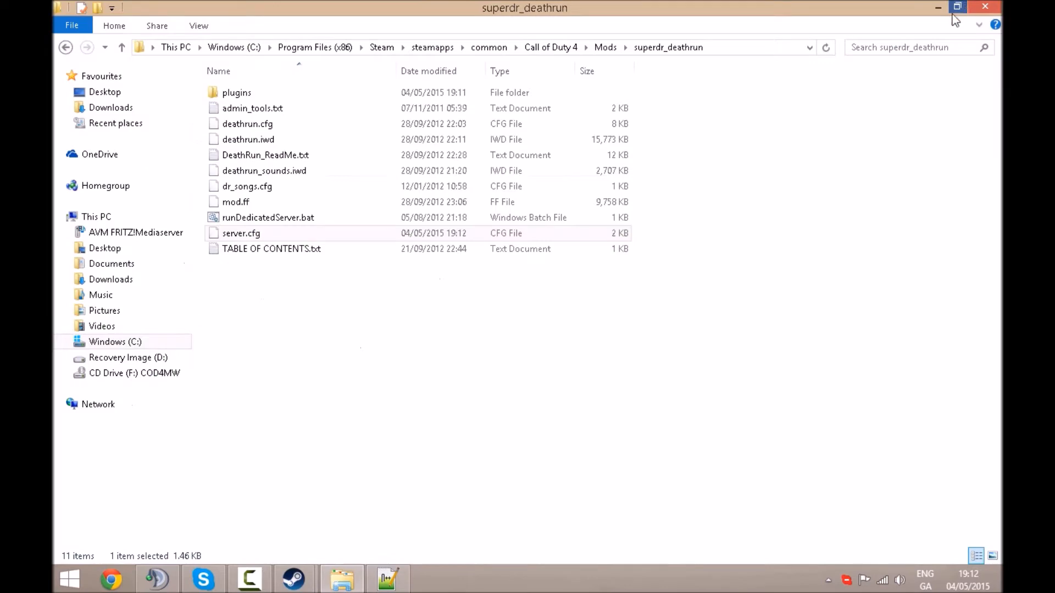
pyautogui.click(387, 580)
pyautogui.hotkey('alt', 'F4')
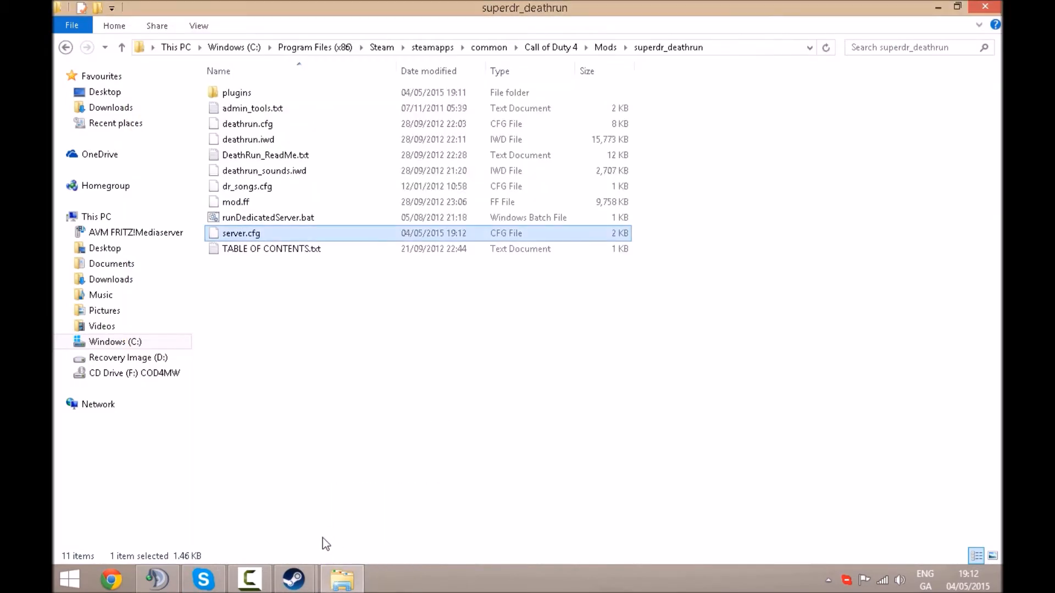
# Step: Reopen server.cfg in Notepad++ and scroll to the map-rotation settings
pyautogui.rightClick(279, 232)
pyautogui.click(315, 291)
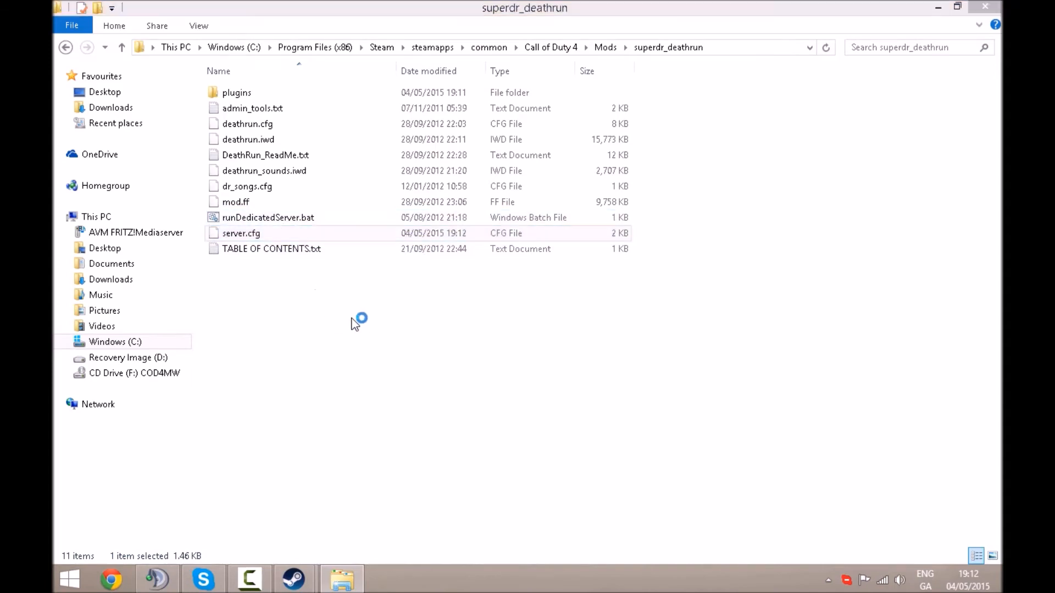
pyautogui.click(397, 302)
pyautogui.scroll(-2, 396, 305)
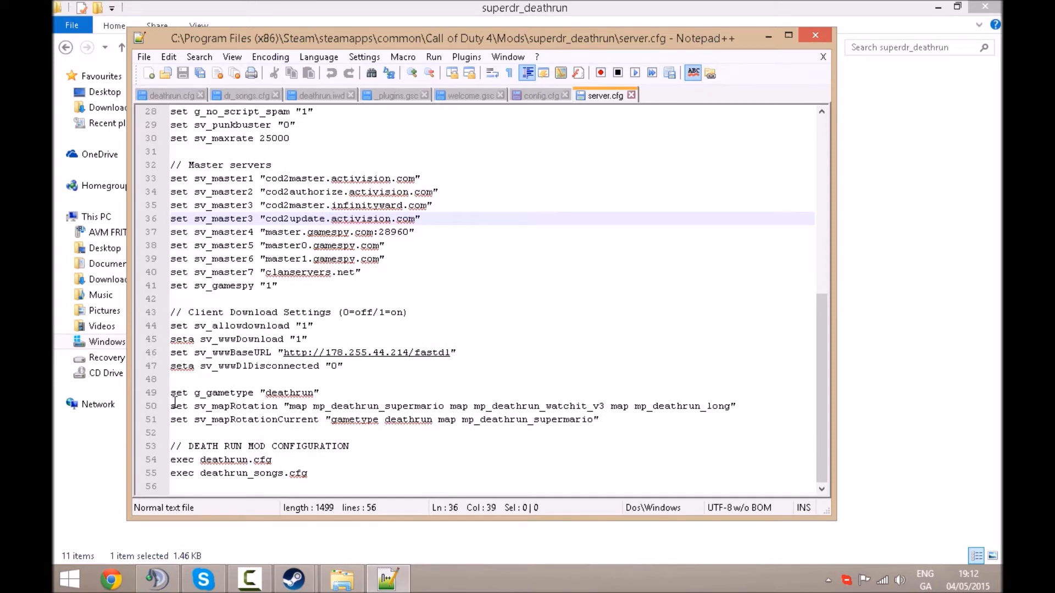
# Step: Delete the map list inside sv_mapRotation's quotes on line 50, leaving it as ""
pyautogui.moveTo(171, 406); pyautogui.dragTo(733, 413)
pyautogui.click(754, 410)
pyautogui.click(731, 406)
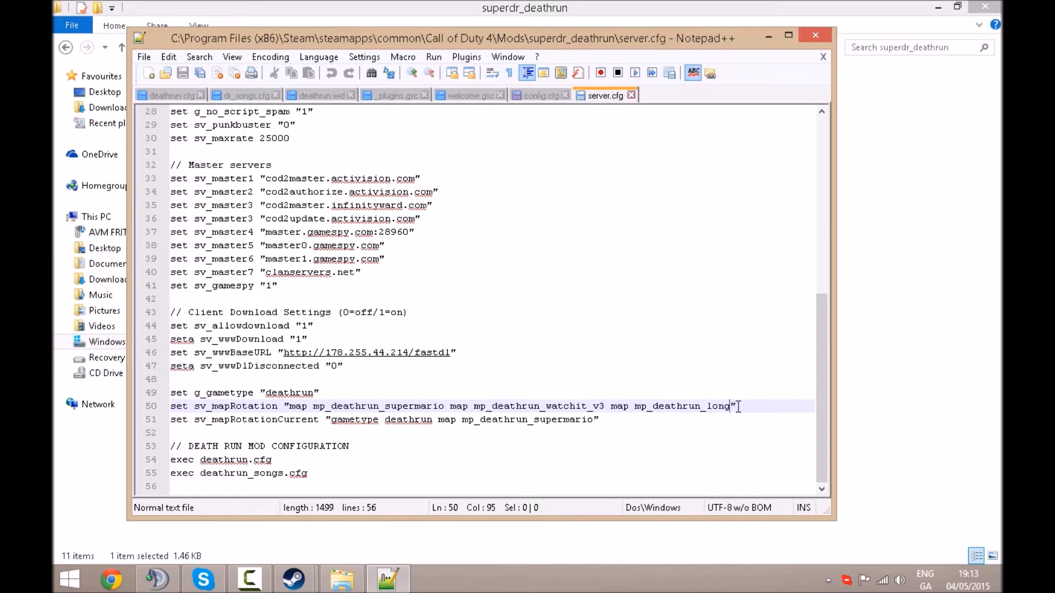
pyautogui.moveTo(735, 406); pyautogui.dragTo(732, 406)
pyautogui.moveTo(730, 407); pyautogui.dragTo(301, 407)
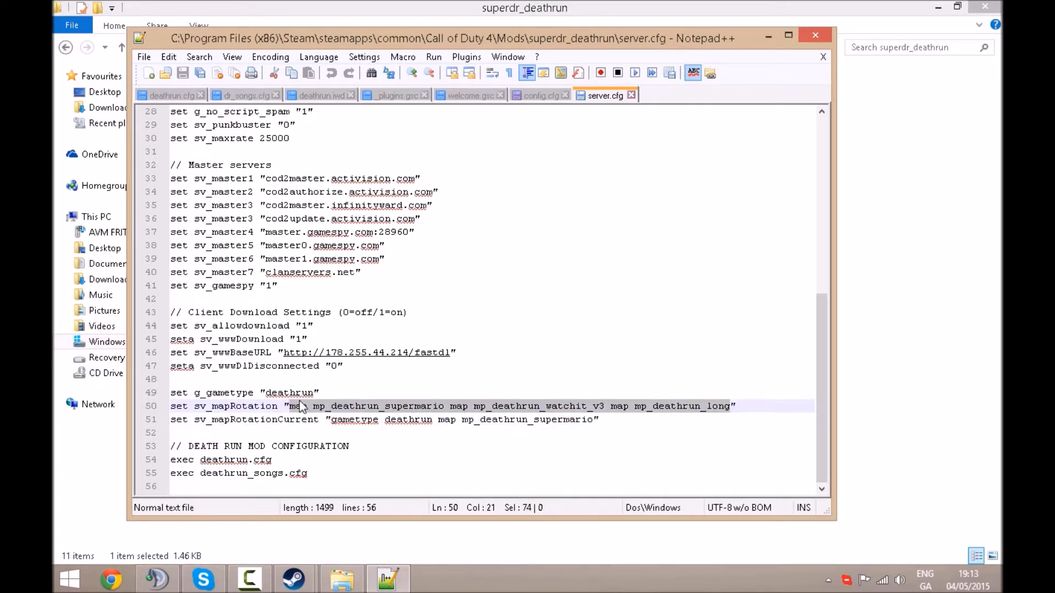
pyautogui.press('Delete')
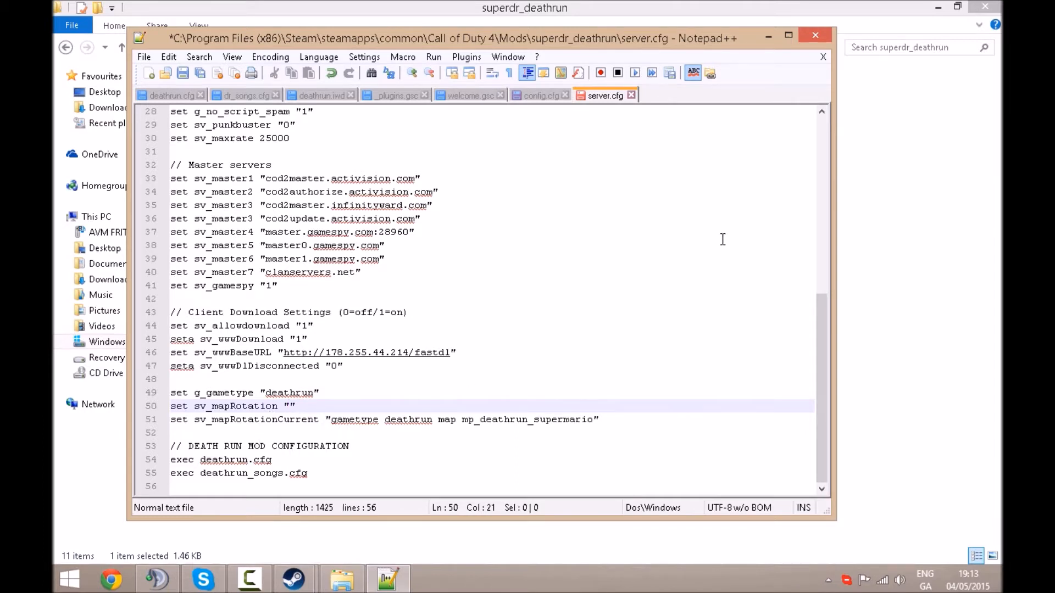
pyautogui.click(882, 206)
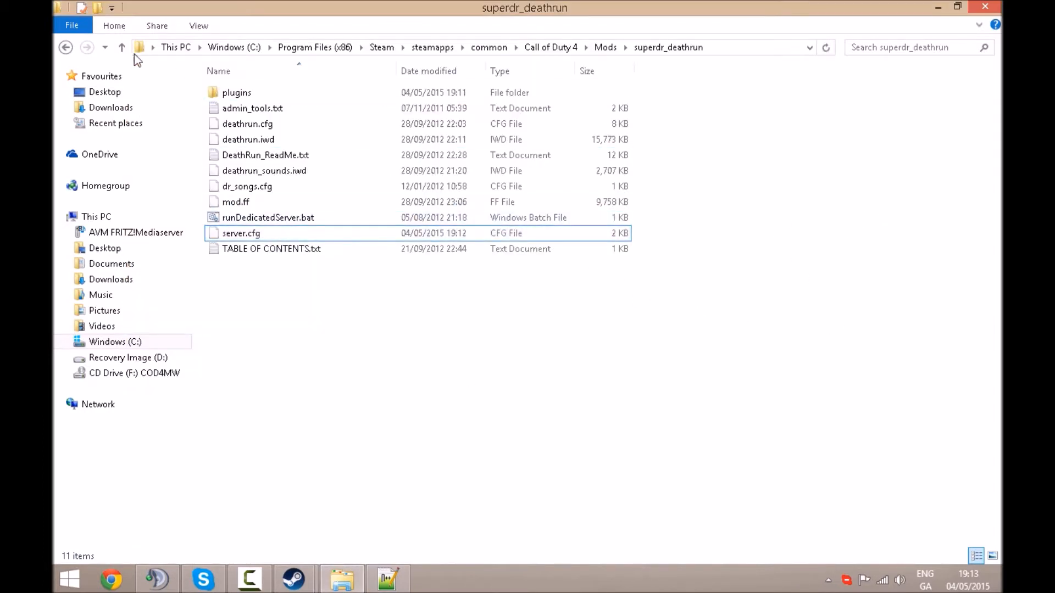
# Step: Go back up to the Call of Duty 4 folder and open usermaps with its 16 map folders
pyautogui.click(60, 49)
pyautogui.click(60, 48)
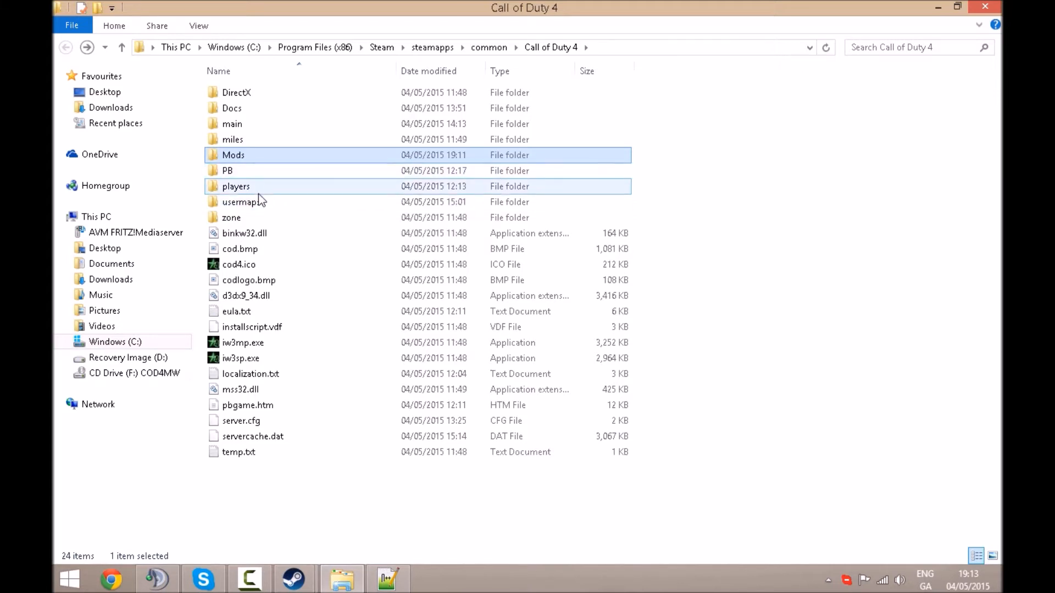
pyautogui.click(261, 206)
pyautogui.doubleClick(261, 205)
pyautogui.moveTo(564, 445); pyautogui.dragTo(273, 84)
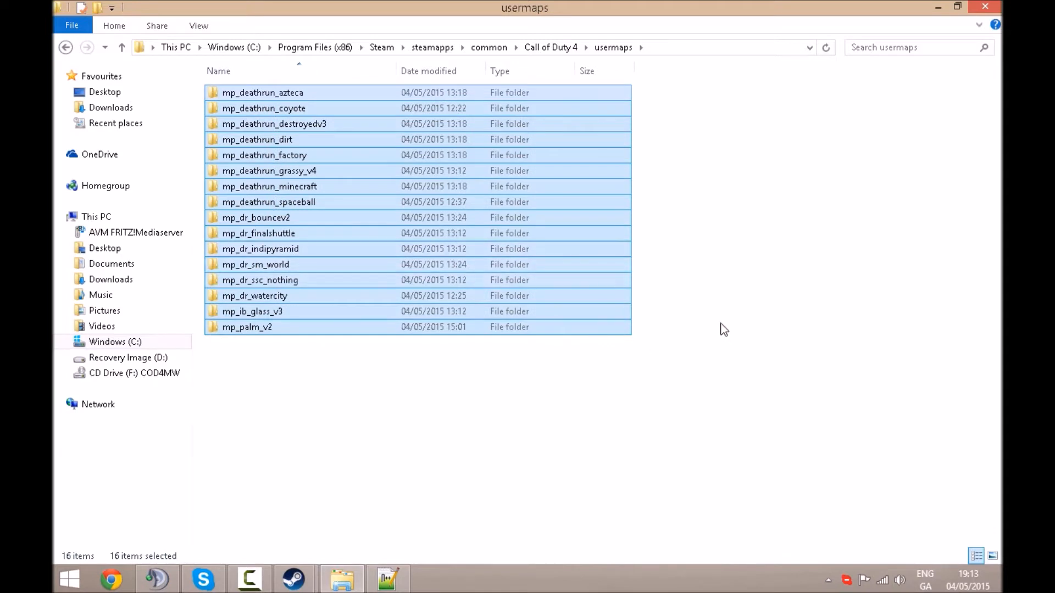
pyautogui.click(761, 388)
pyautogui.moveTo(734, 370); pyautogui.dragTo(648, 393)
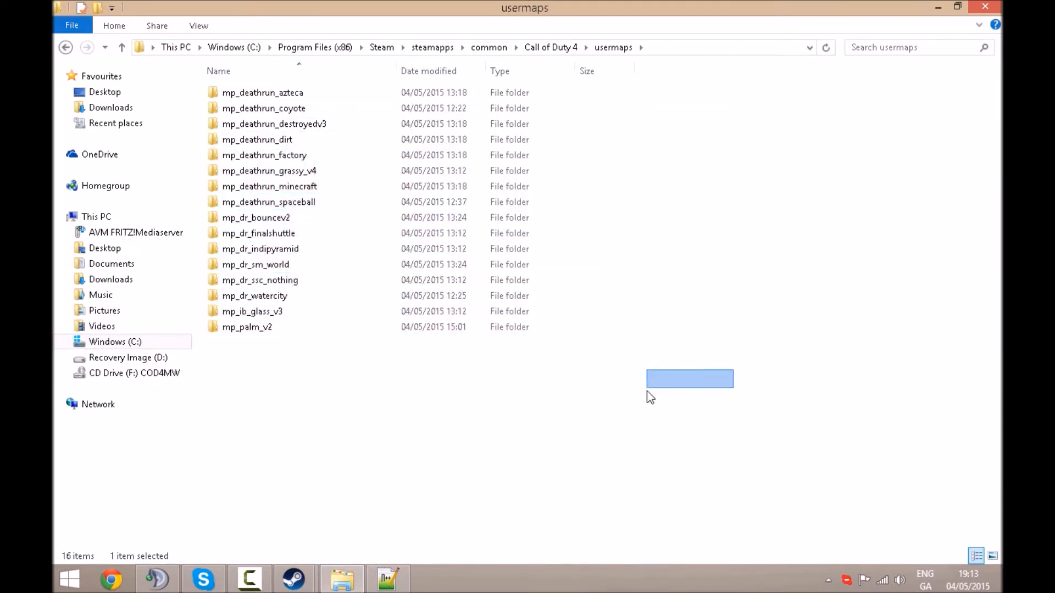
# Step: Snap Notepad++ with server.cfg to the right half and the usermaps folder to the left
pyautogui.click(387, 578)
pyautogui.moveTo(509, 40); pyautogui.dragTo(1000, 275)
pyautogui.click(274, 329)
pyautogui.press('super+Left')
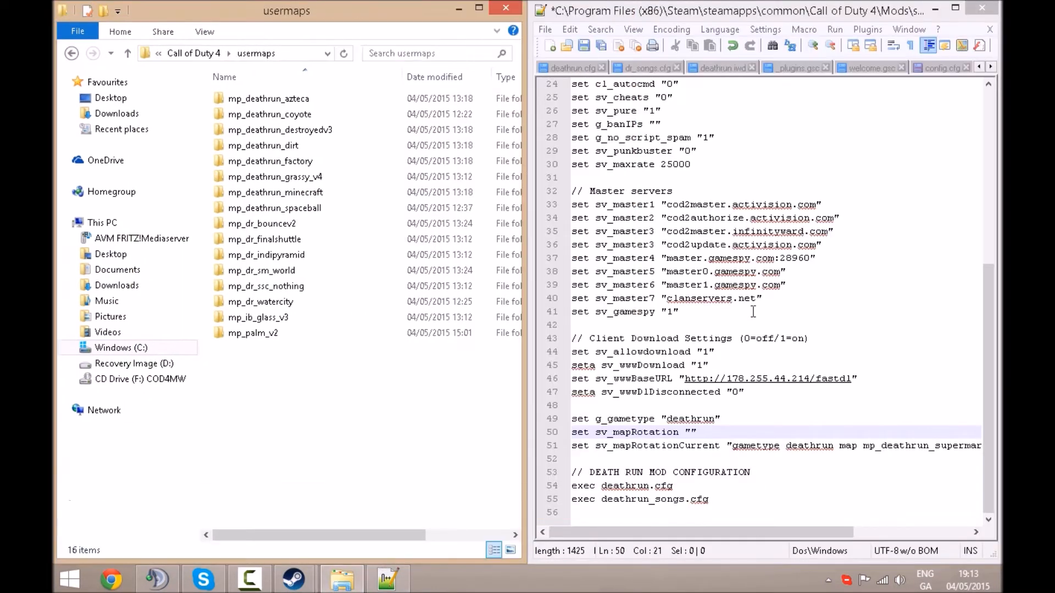
# Step: Fill line 50's rotation with mp_deathrun_azteca, mp_deathrun_grassy_v4 and mp_dr_watercity
pyautogui.click(693, 432)
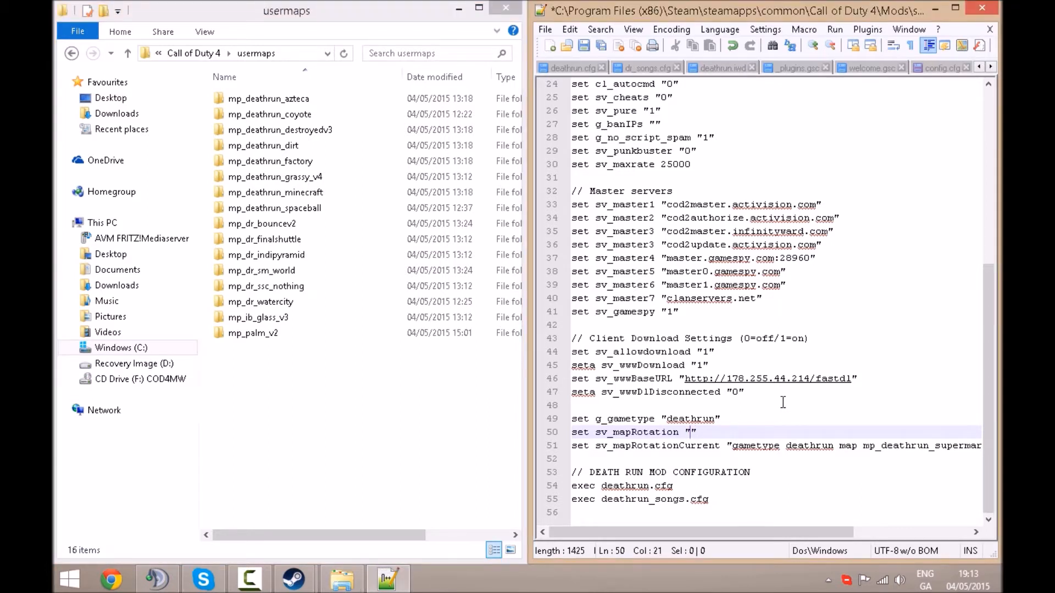
pyautogui.write('map mp')
pyautogui.write('_')
pyautogui.write('deathrun')
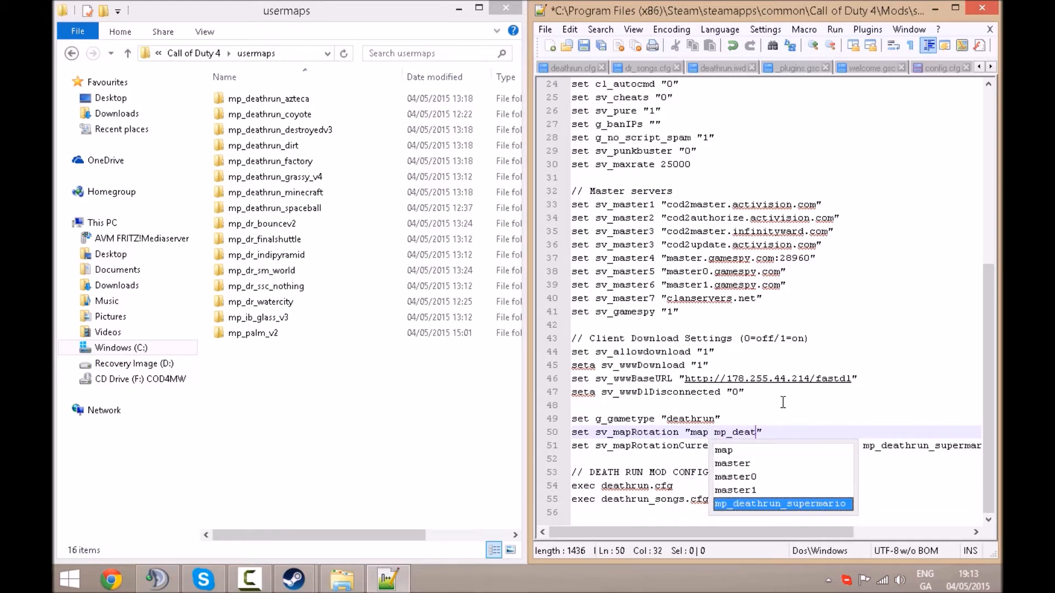
pyautogui.write('_a')
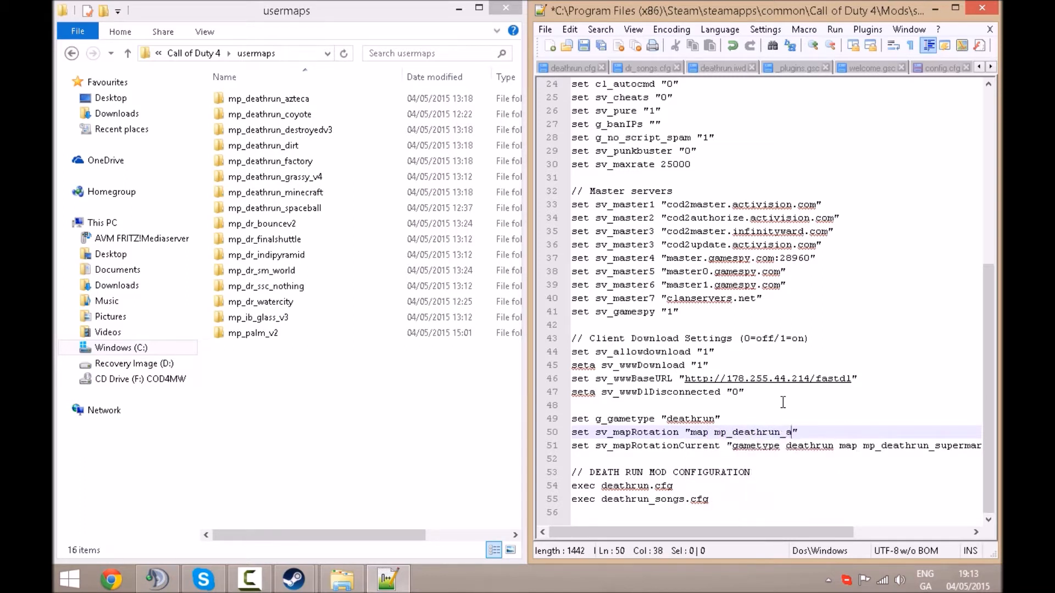
pyautogui.write('zteca map mp_')
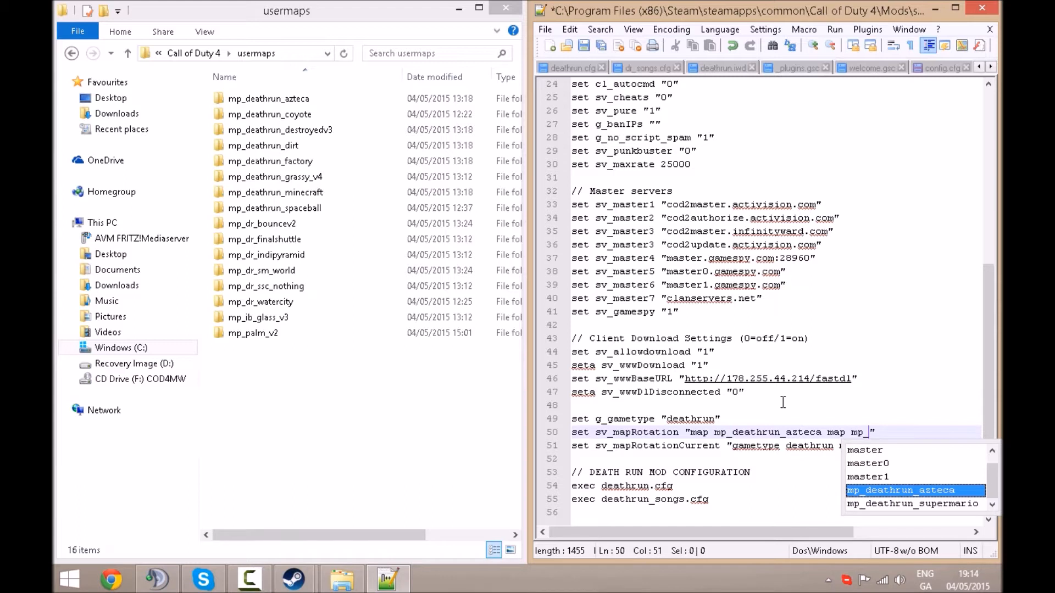
pyautogui.write('deathrun_')
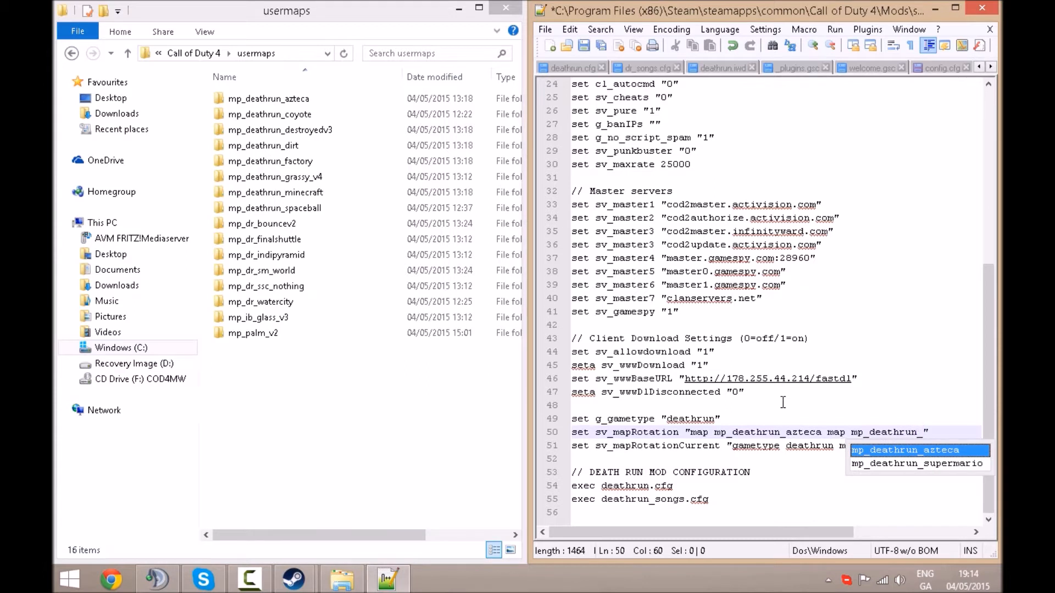
pyautogui.write('grass')
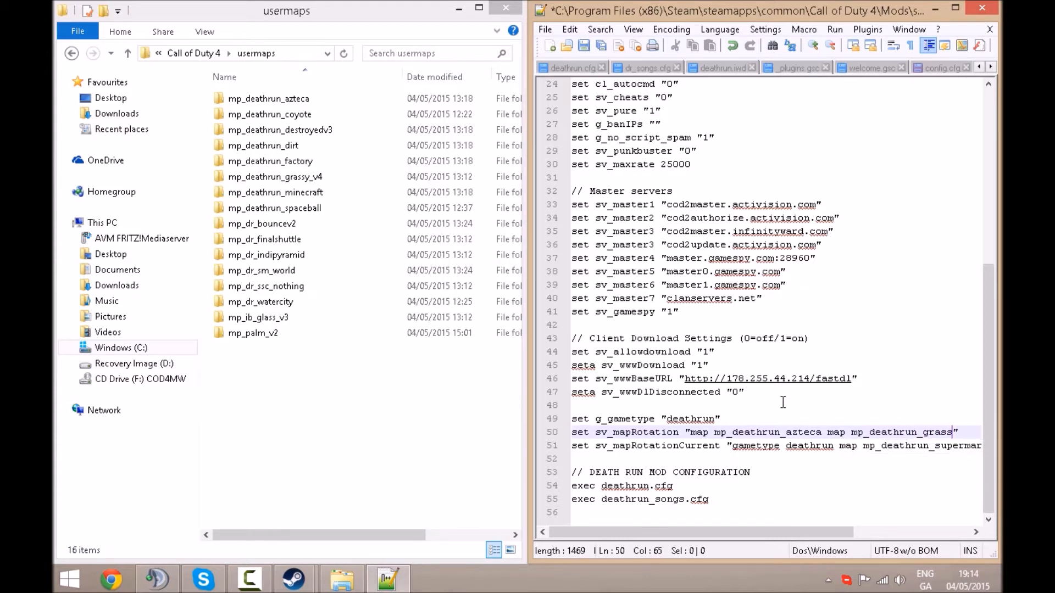
pyautogui.write('y_v4 map mp_dr_water')
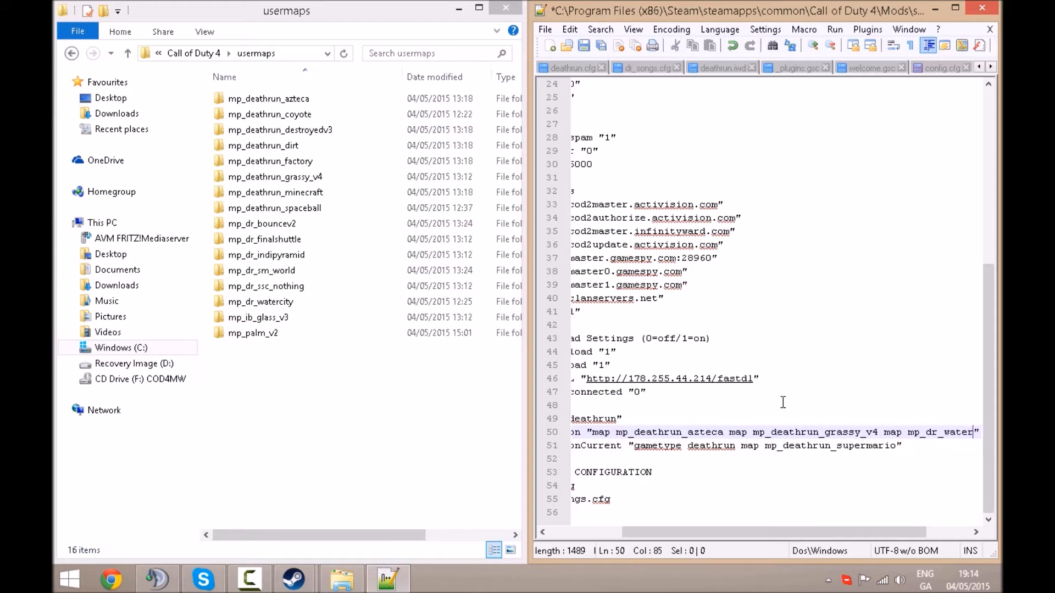
pyautogui.write('city')
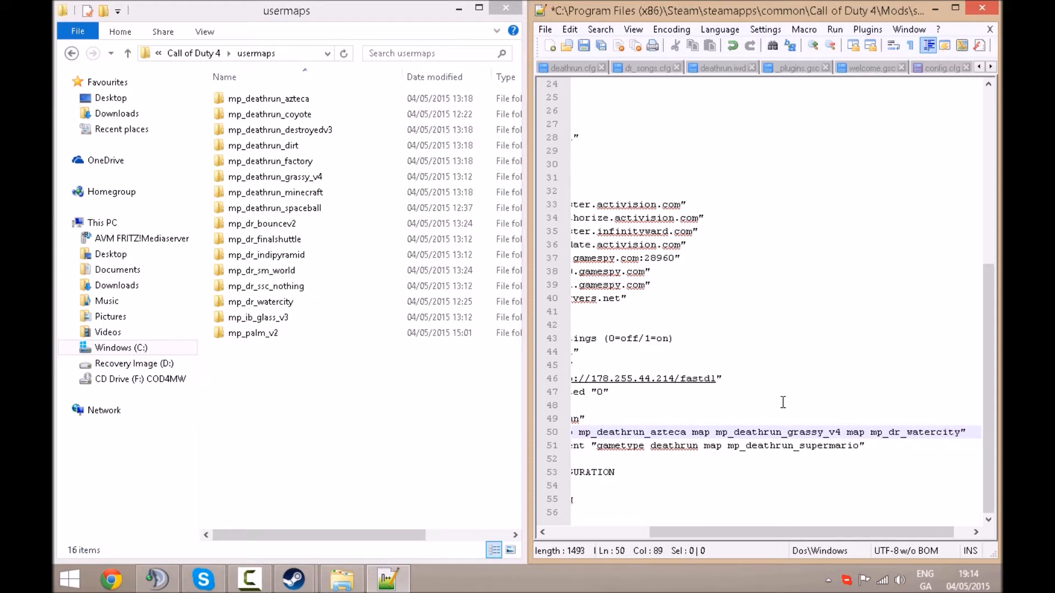
pyautogui.press('Left')
pyautogui.moveTo(862, 527); pyautogui.dragTo(828, 508)
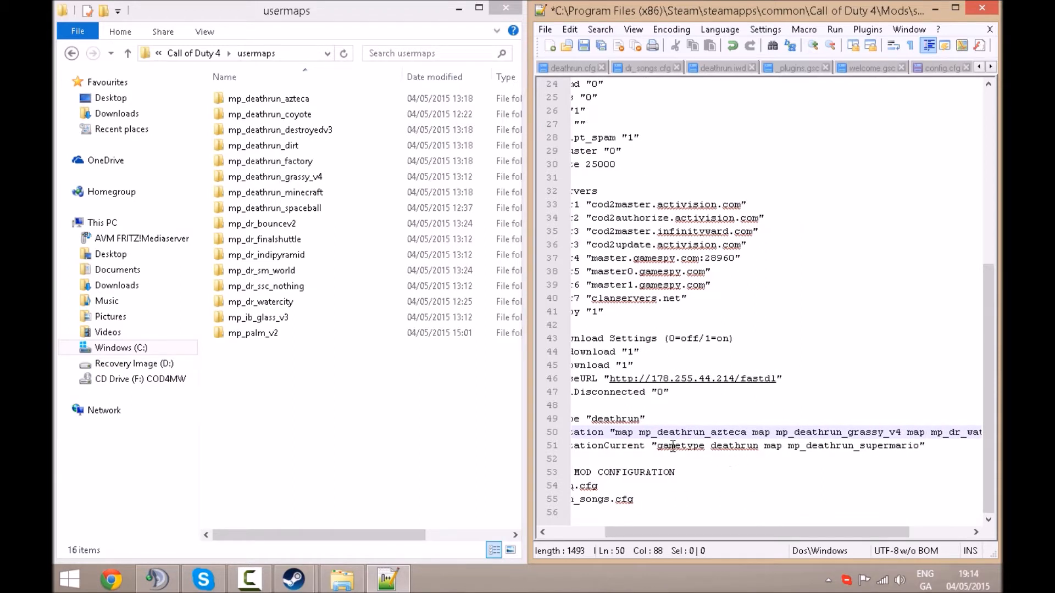
# Step: Set the current map to mp_dr_watercity instead of mp_deathrun_supermario, save server.cfg and close Notepad++
pyautogui.moveTo(788, 447); pyautogui.dragTo(921, 446)
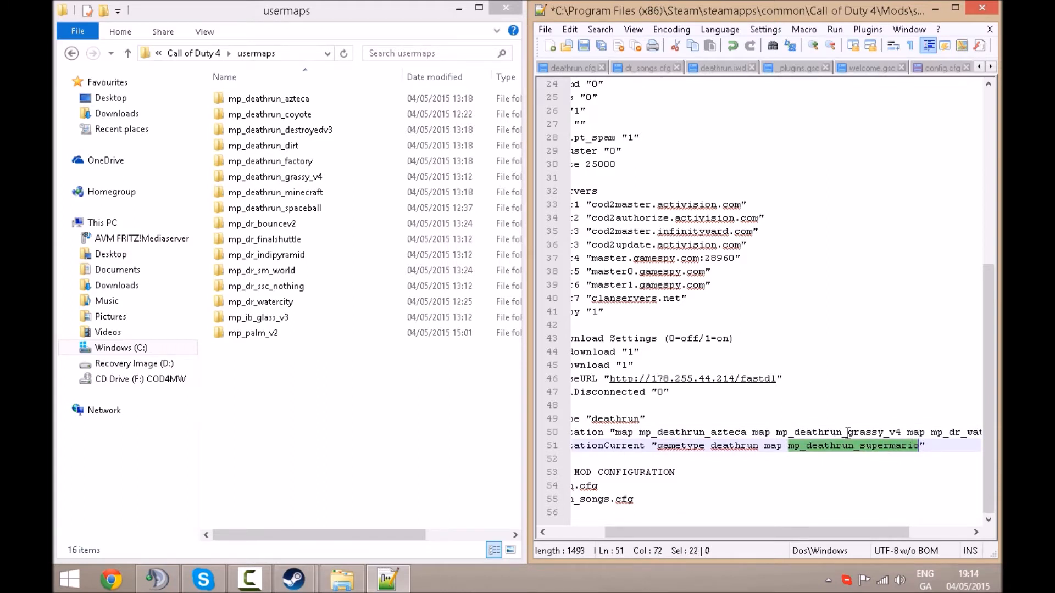
pyautogui.press('Delete')
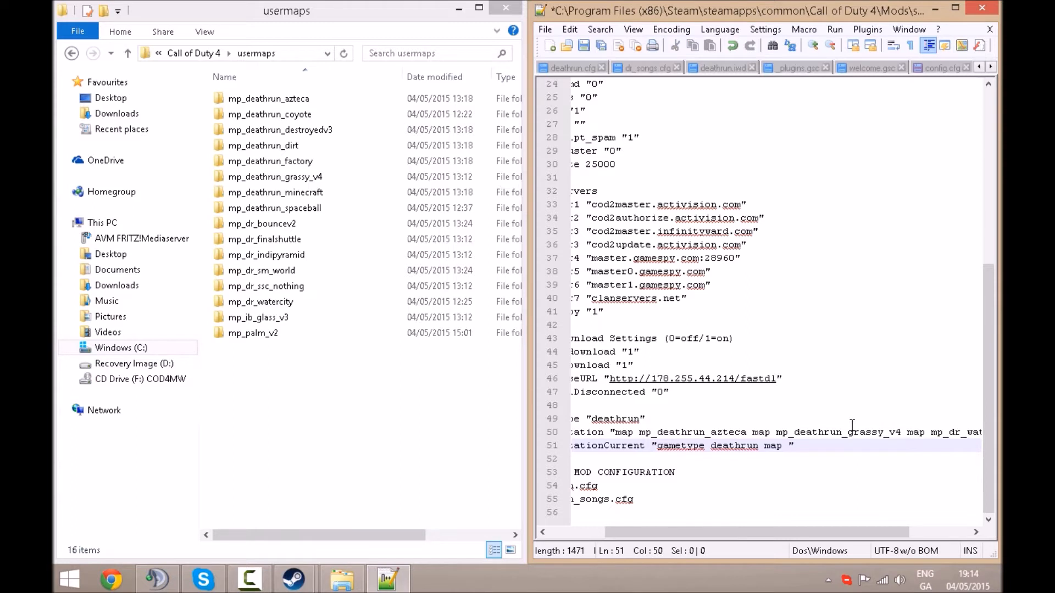
pyautogui.write('mp')
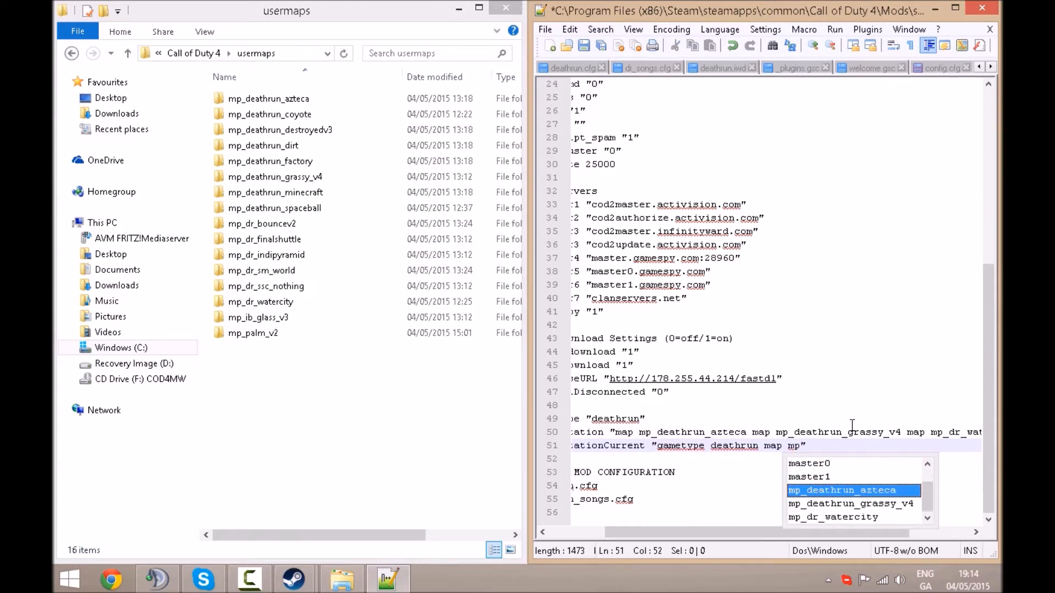
pyautogui.write('_dr_wate')
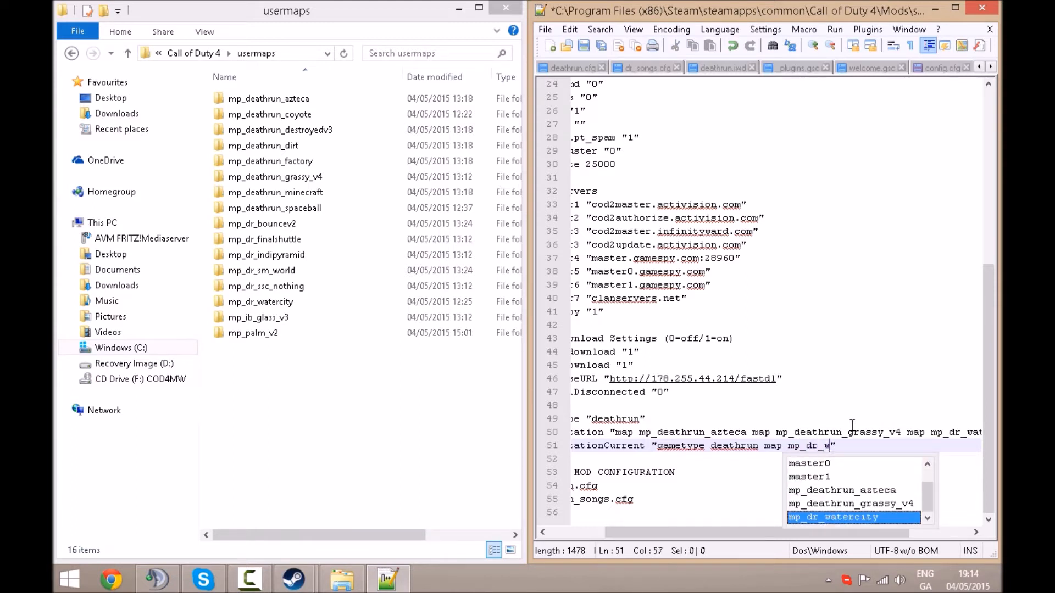
pyautogui.write('rcity')
pyautogui.hotkey('ctrl', 's')
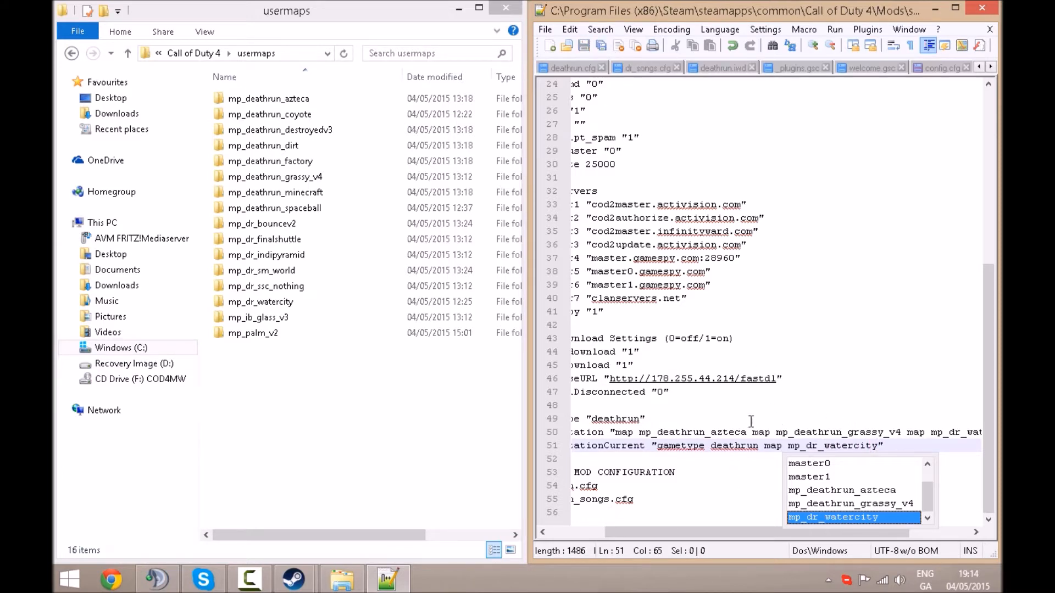
pyautogui.moveTo(879, 447); pyautogui.dragTo(981, 452)
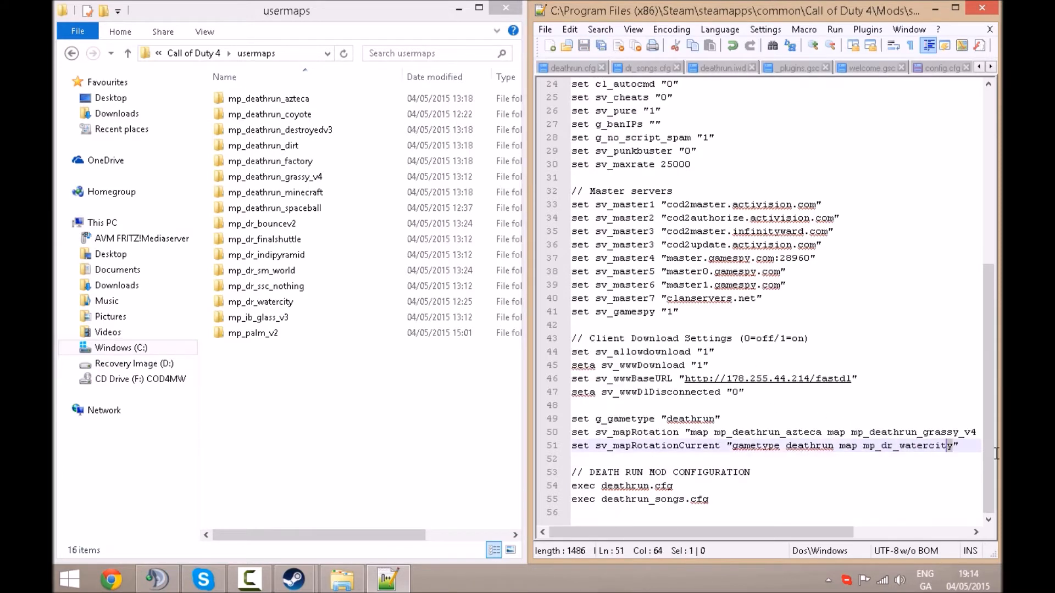
pyautogui.doubleClick(865, 447)
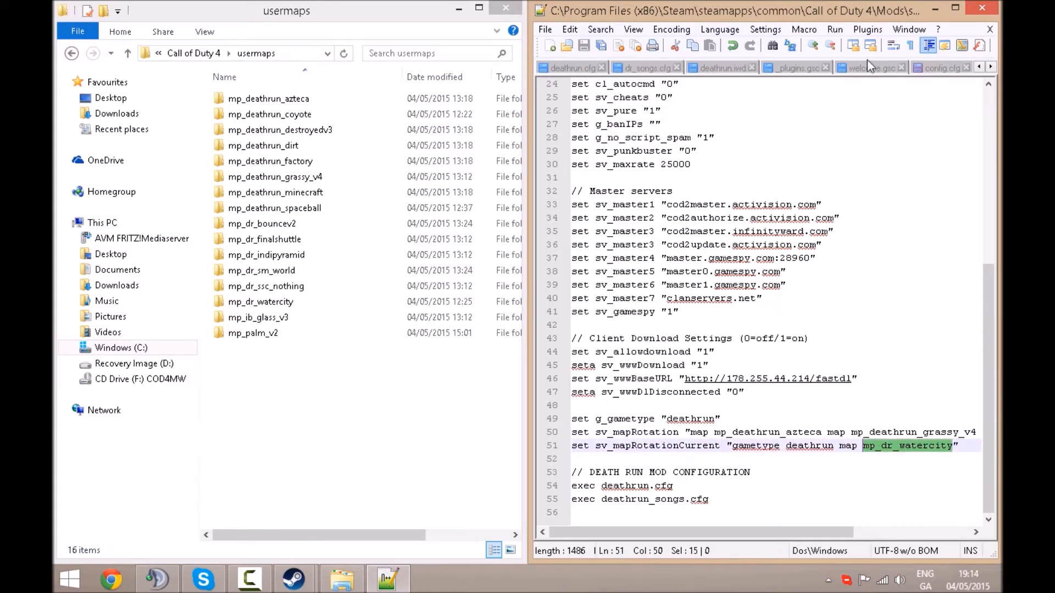
pyautogui.click(982, 8)
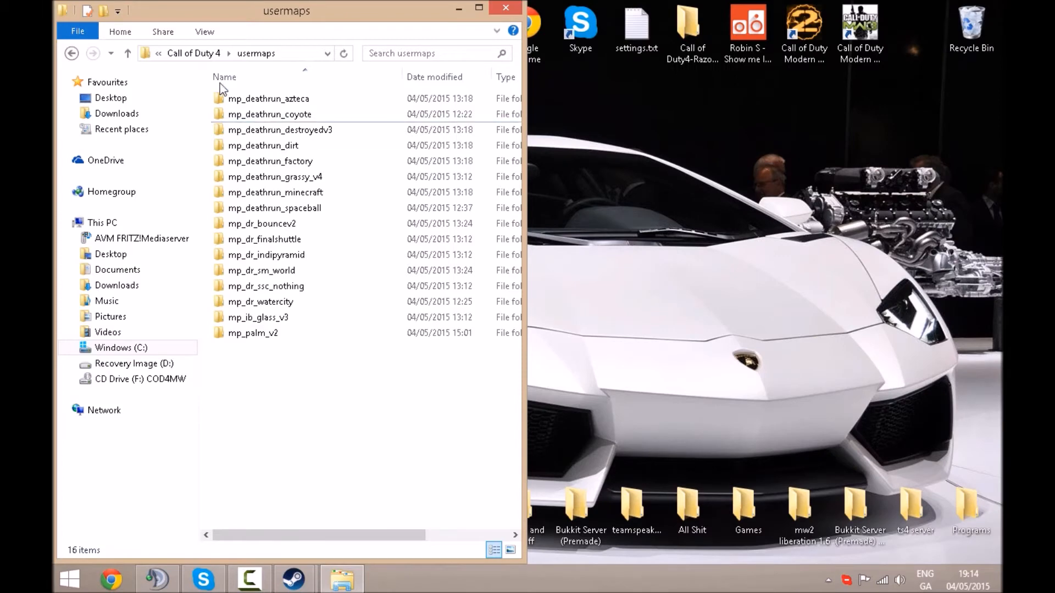
# Step: Go back to Mods\superdr_deathrun and open runDedicatedServer.bat for editing
pyautogui.click(71, 53)
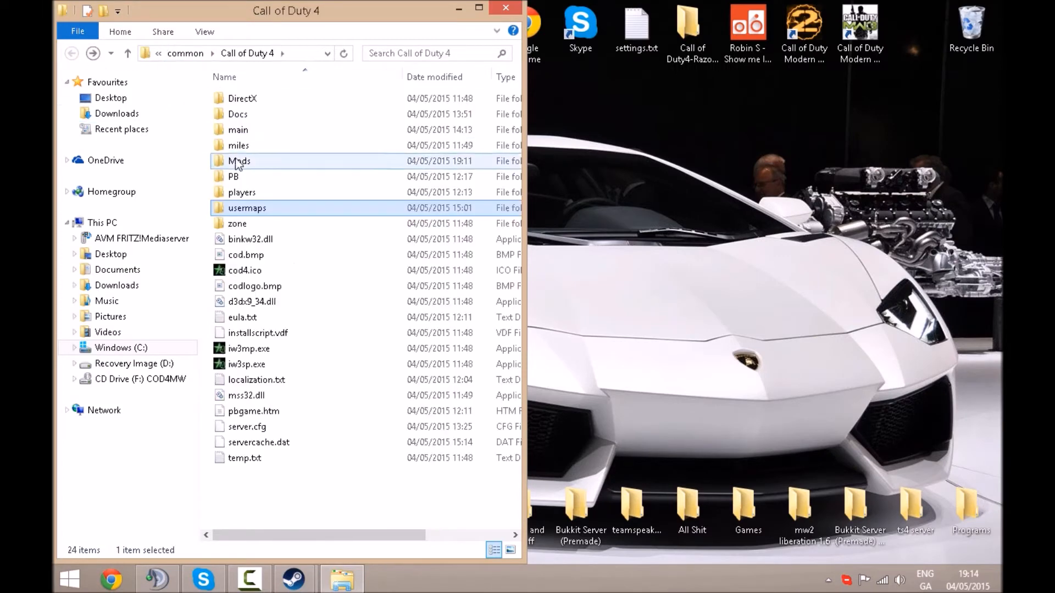
pyautogui.doubleClick(239, 161)
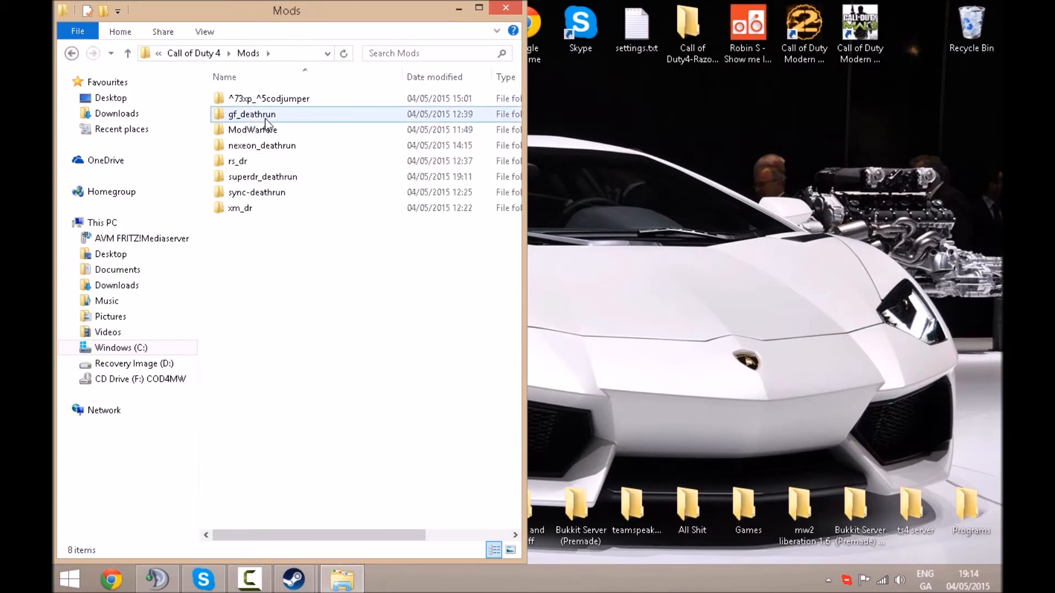
pyautogui.doubleClick(279, 174)
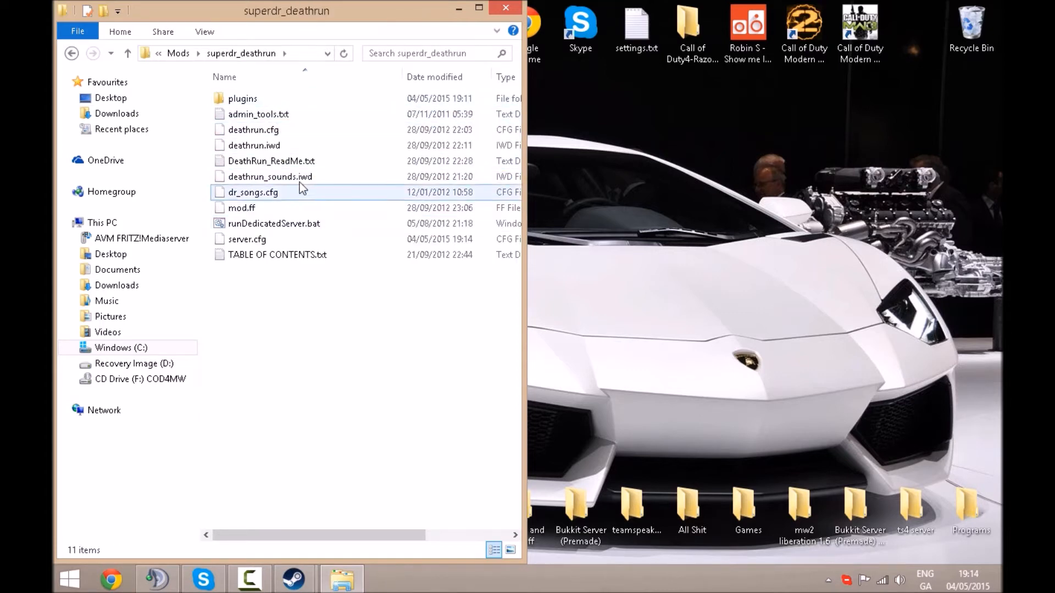
pyautogui.click(231, 223)
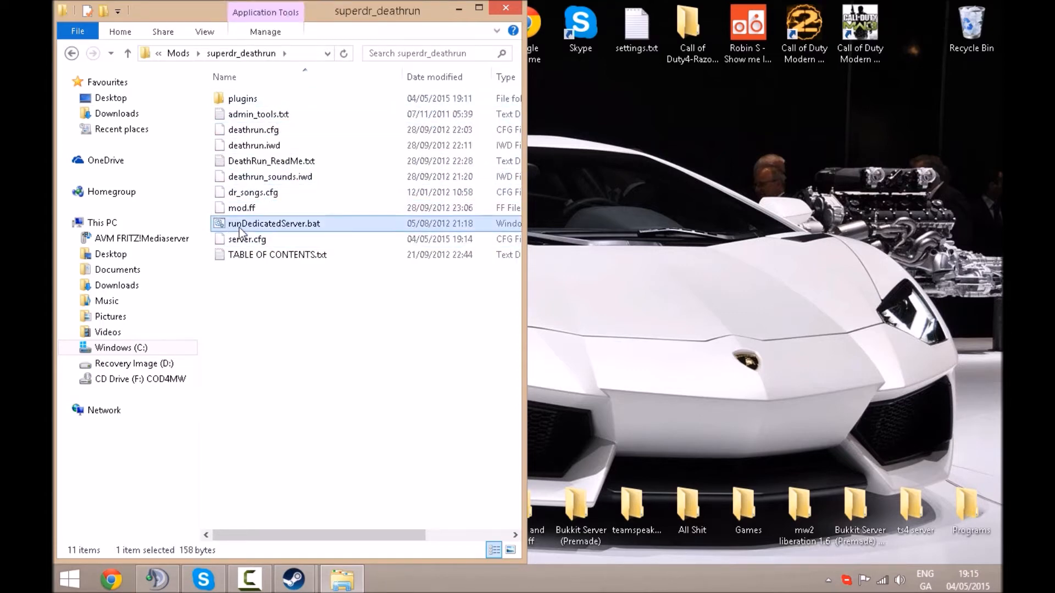
pyautogui.rightClick(288, 226)
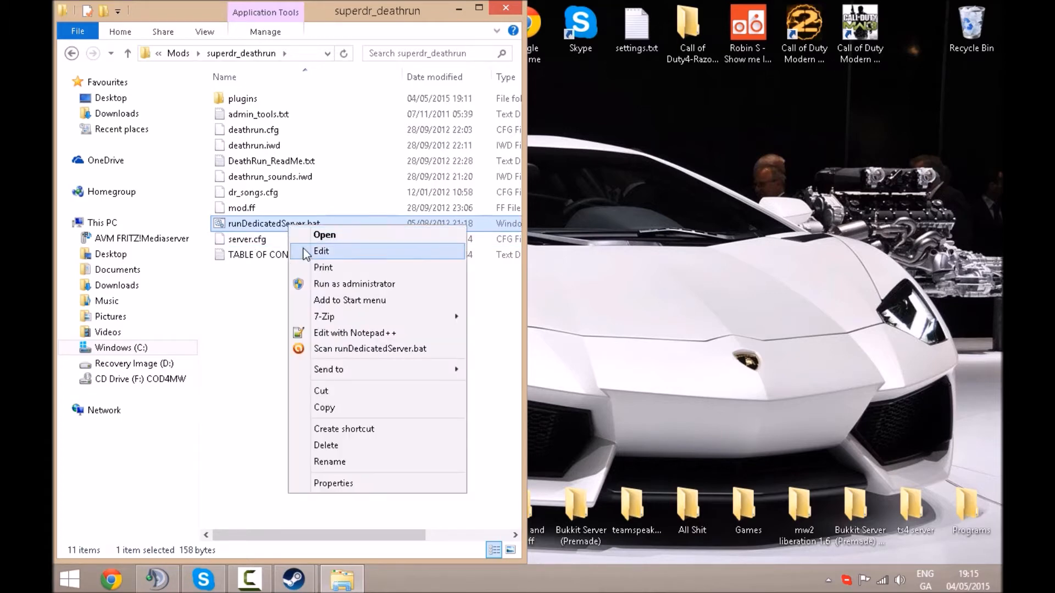
pyautogui.click(320, 251)
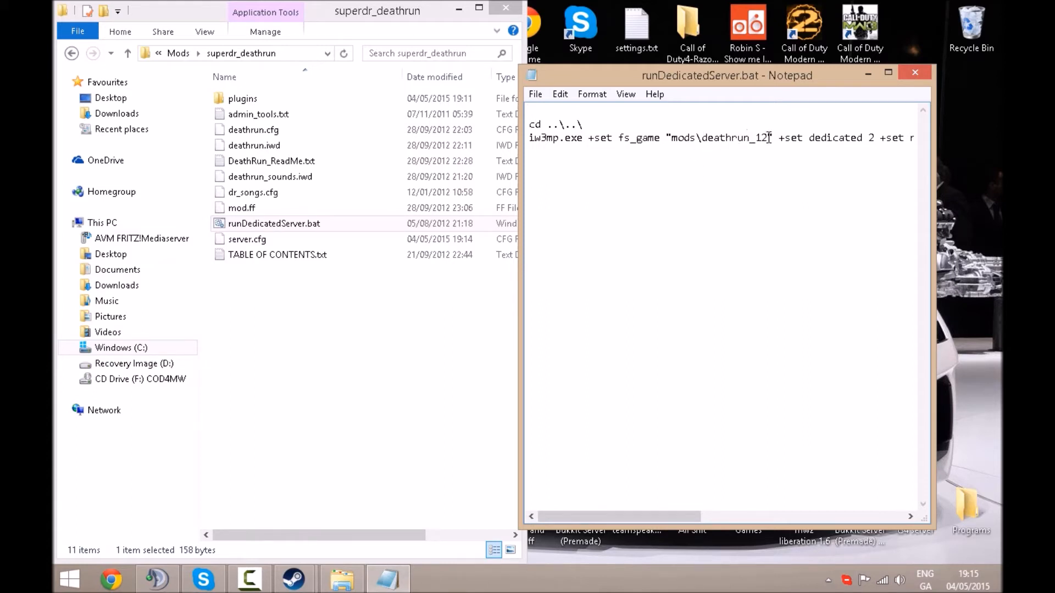
# Step: Replace deathrun_12 with superdr_deathrun in the fs_game mods path of the launch line
pyautogui.moveTo(767, 137); pyautogui.dragTo(761, 138)
pyautogui.doubleClick(738, 137)
pyautogui.click(738, 138)
pyautogui.moveTo(702, 137); pyautogui.dragTo(768, 142)
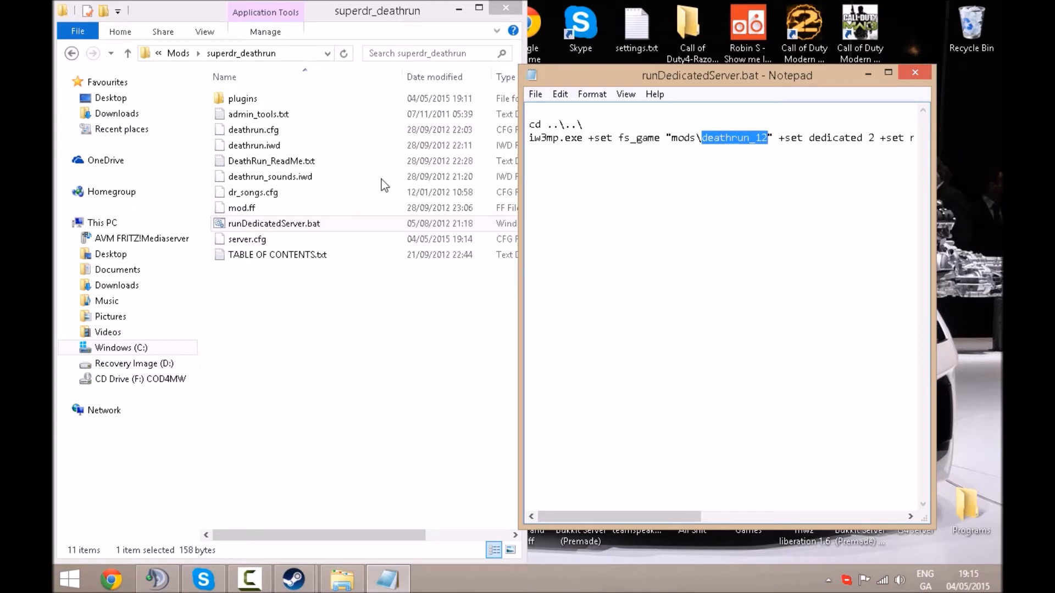
pyautogui.click(373, 330)
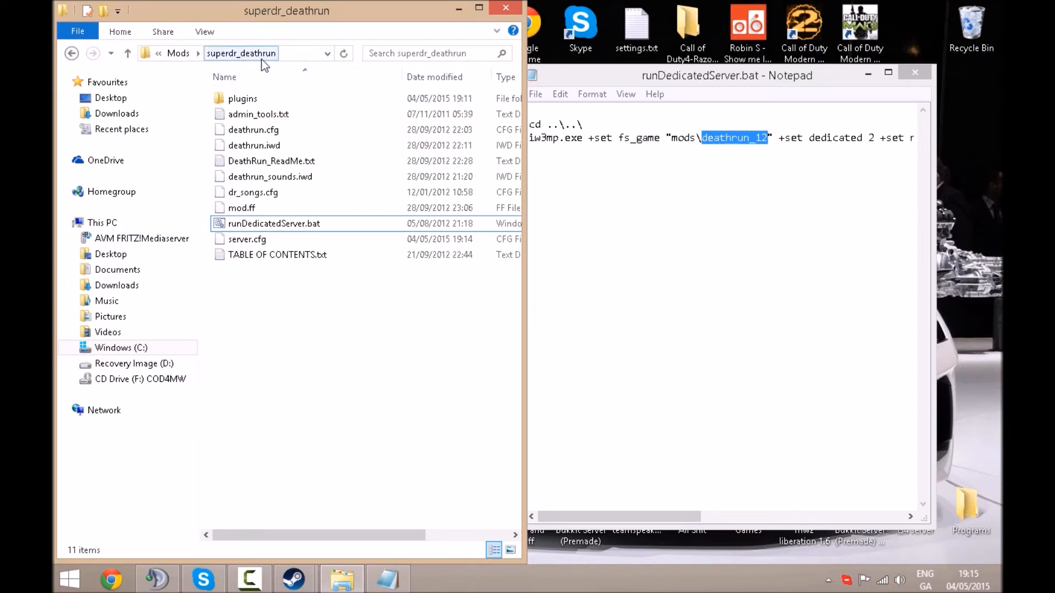
pyautogui.click(773, 139)
pyautogui.doubleClick(768, 139)
pyautogui.click(727, 139)
pyautogui.moveTo(706, 133); pyautogui.dragTo(770, 140)
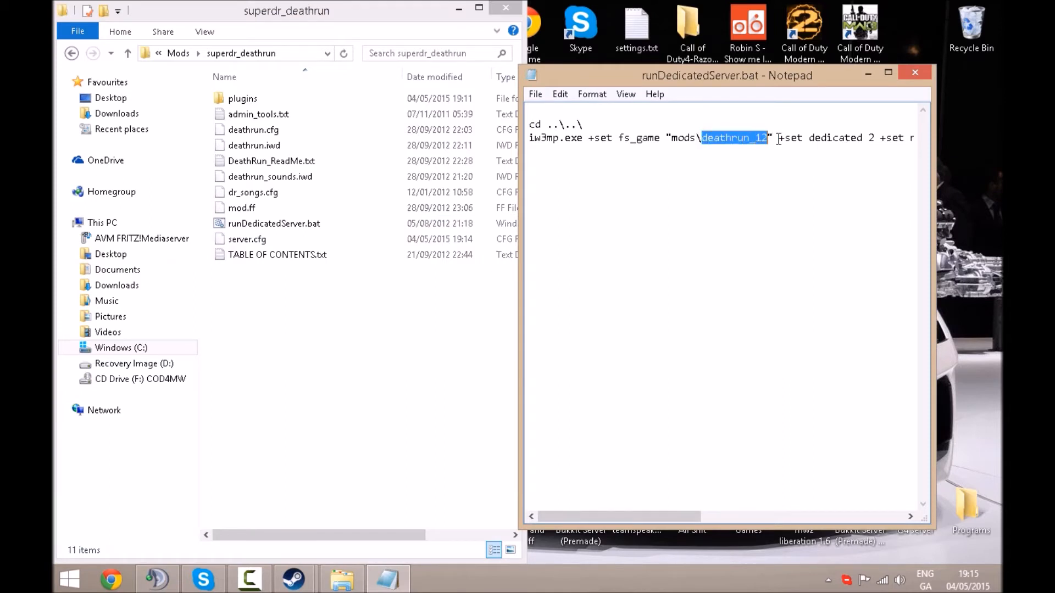
pyautogui.write('su')
pyautogui.write('dr_deathrun')
# Step: Change the launch argument from map mp_deathrun_long to map mp_dr_watercity
pyautogui.moveTo(616, 517)
pyautogui.mouseDown()
pyautogui.moveTo(725, 519)
pyautogui.moveTo(621, 520)
pyautogui.mouseUp()
pyautogui.click(969, 508)
pyautogui.click(793, 517)
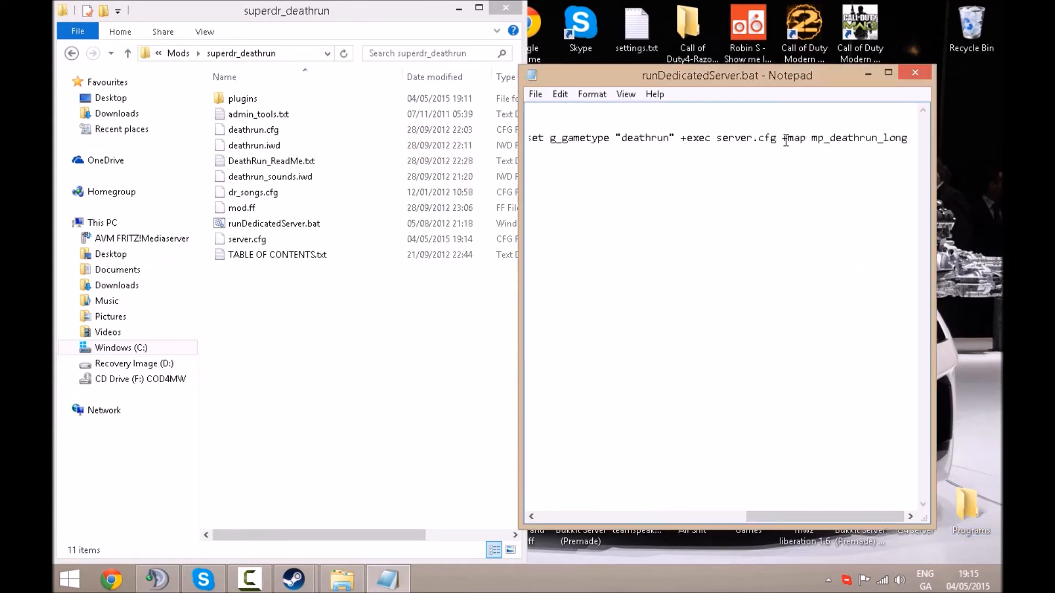
pyautogui.moveTo(786, 140); pyautogui.dragTo(915, 141)
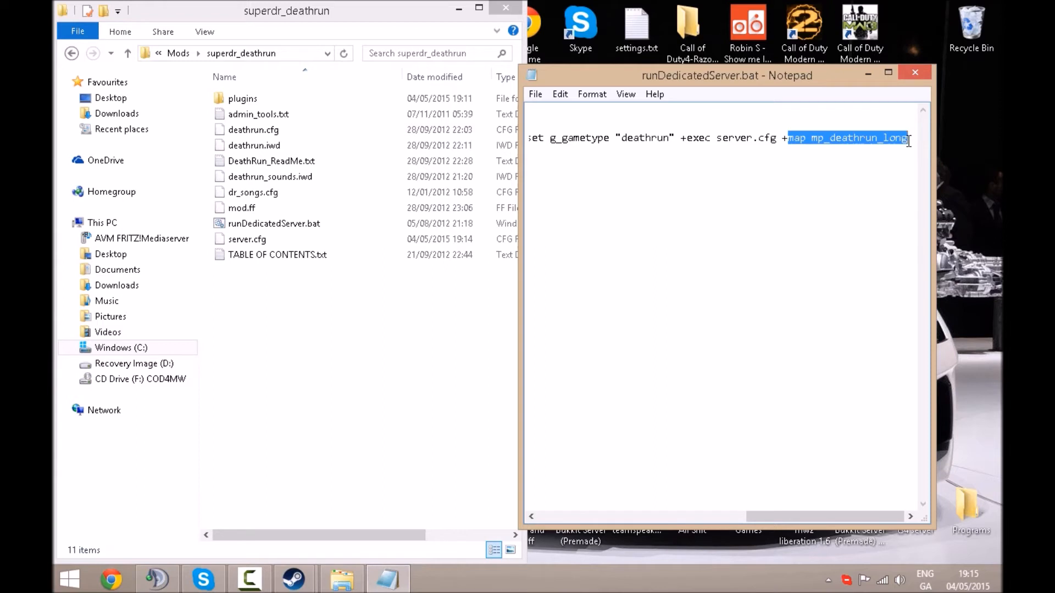
pyautogui.write('m')
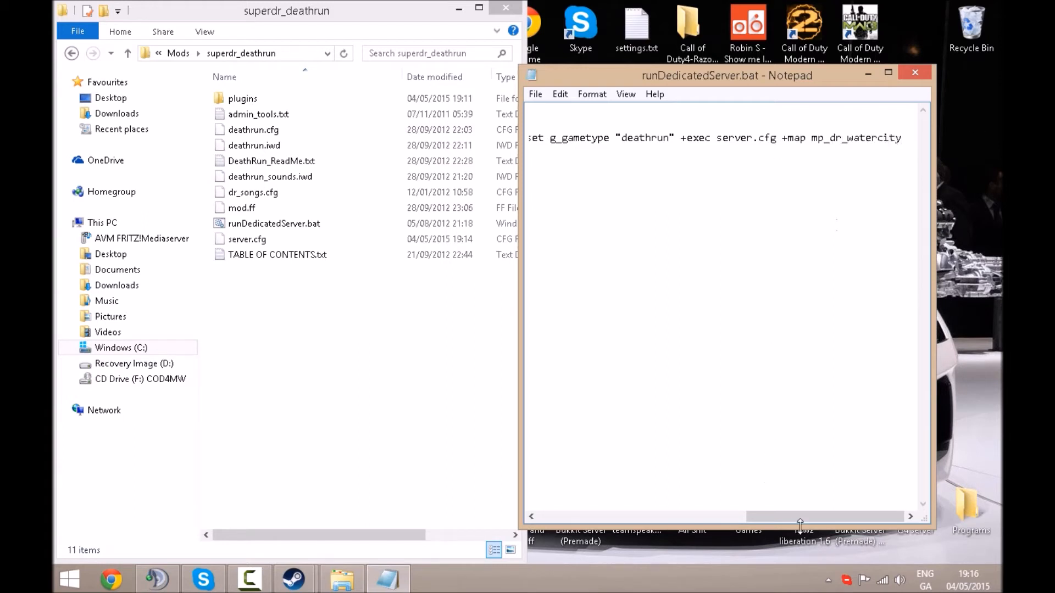
pyautogui.moveTo(799, 516)
pyautogui.mouseDown()
pyautogui.moveTo(604, 516)
pyautogui.moveTo(664, 510)
pyautogui.moveTo(813, 526)
pyautogui.mouseUp()
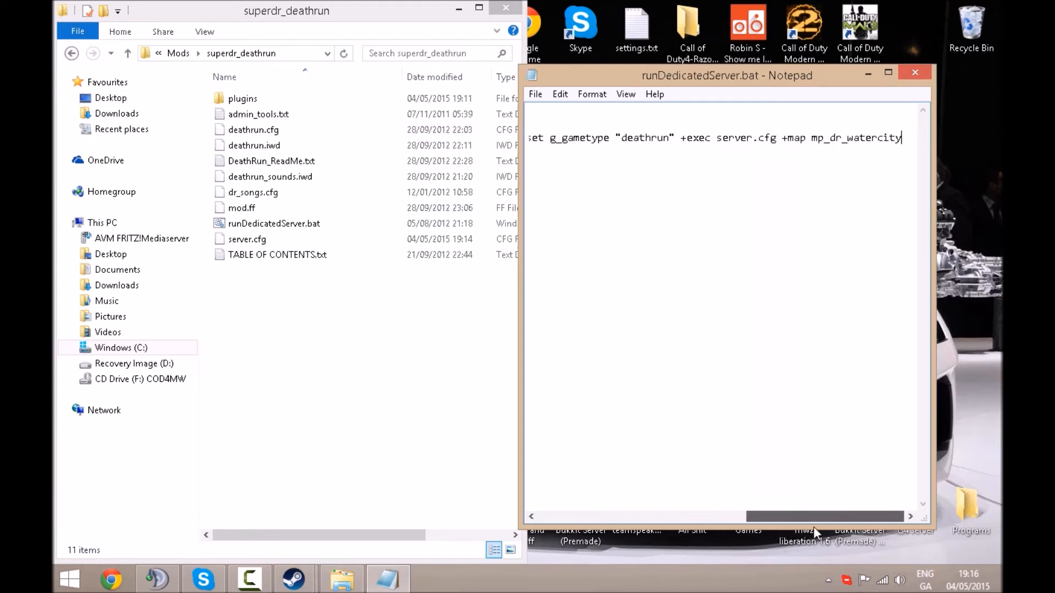
# Step: Save runDedicatedServer.bat and close Notepad, leaving the superdr_deathrun folder showing
pyautogui.click(536, 97)
pyautogui.click(555, 143)
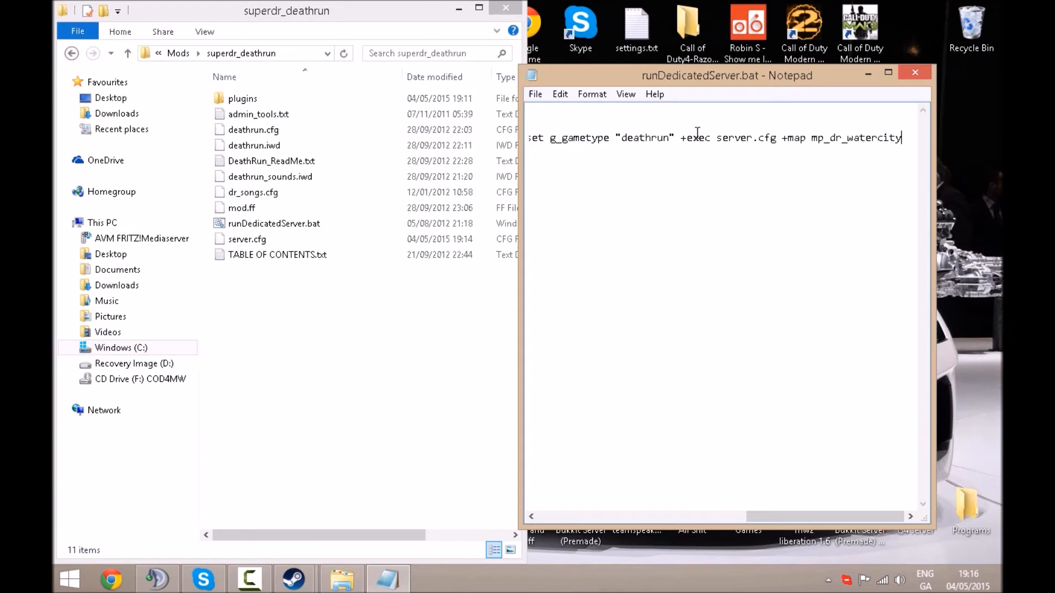
pyautogui.click(915, 72)
pyautogui.moveTo(306, 273); pyautogui.dragTo(331, 295)
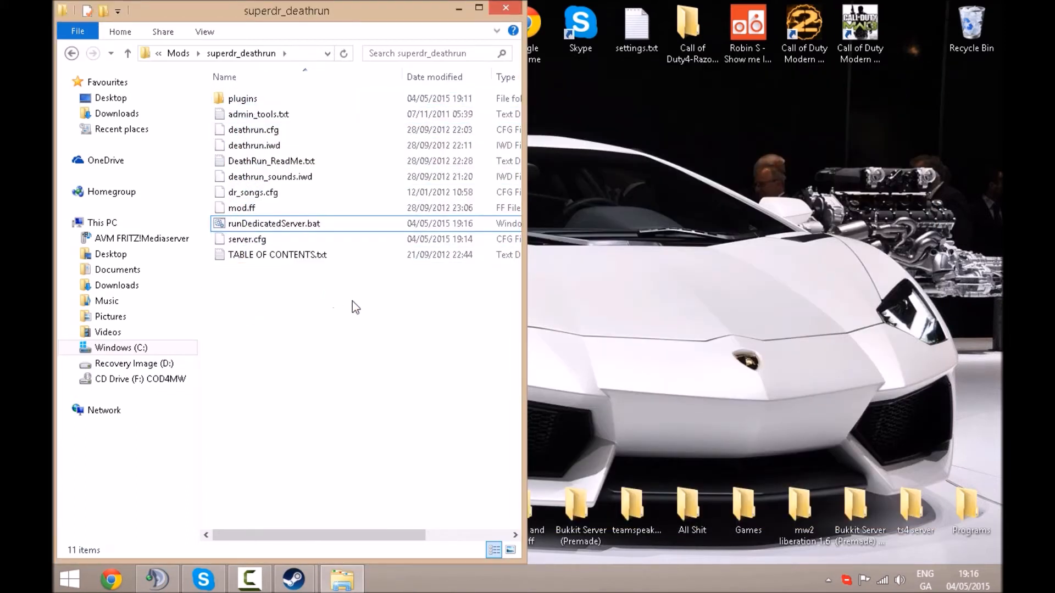
# Step: Launch a Command Prompt with cmd from the Run box, then close it again
pyautogui.click(250, 578)
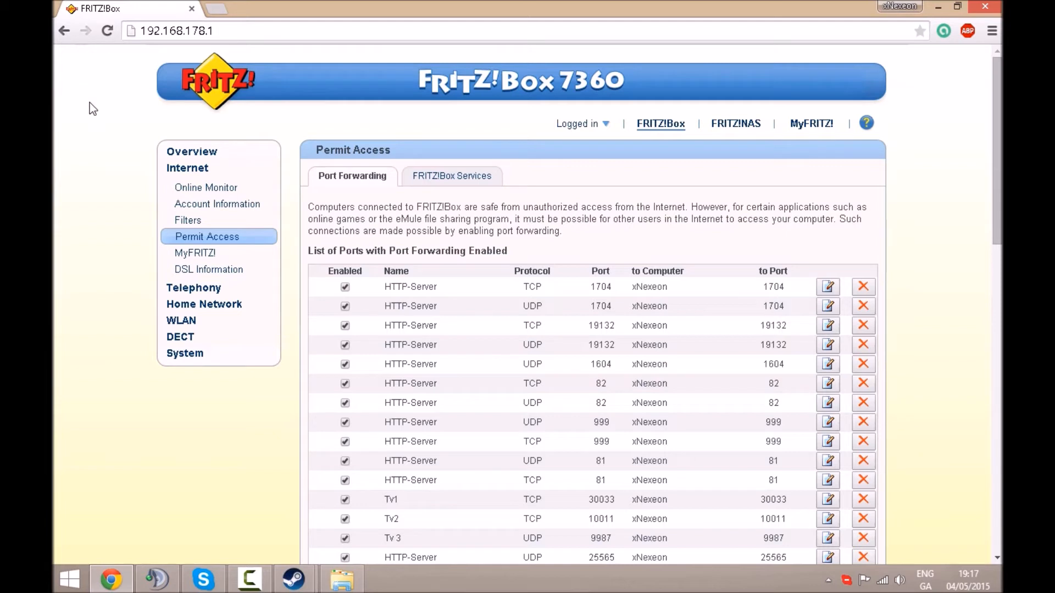
pyautogui.press('super+r')
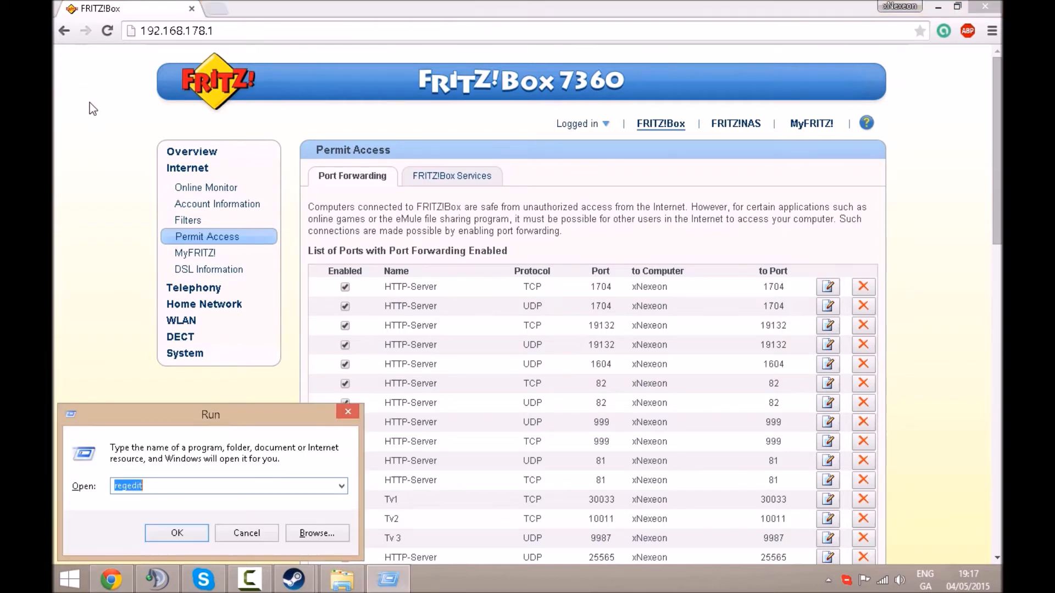
pyautogui.write('cmd')
pyautogui.press('Return')
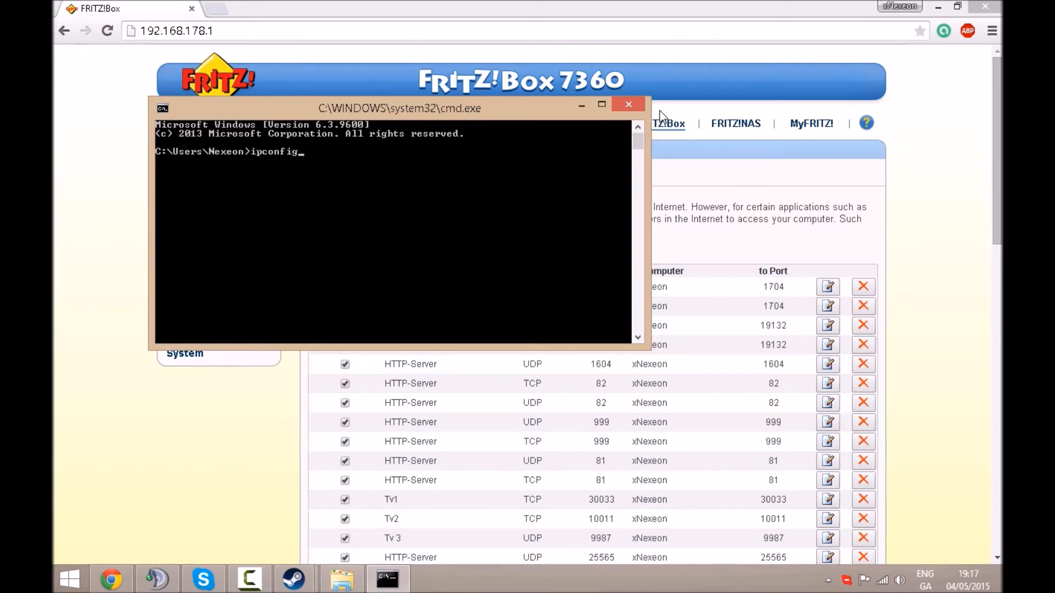
pyautogui.click(636, 110)
pyautogui.rightClick(997, 286)
pyautogui.click(950, 223)
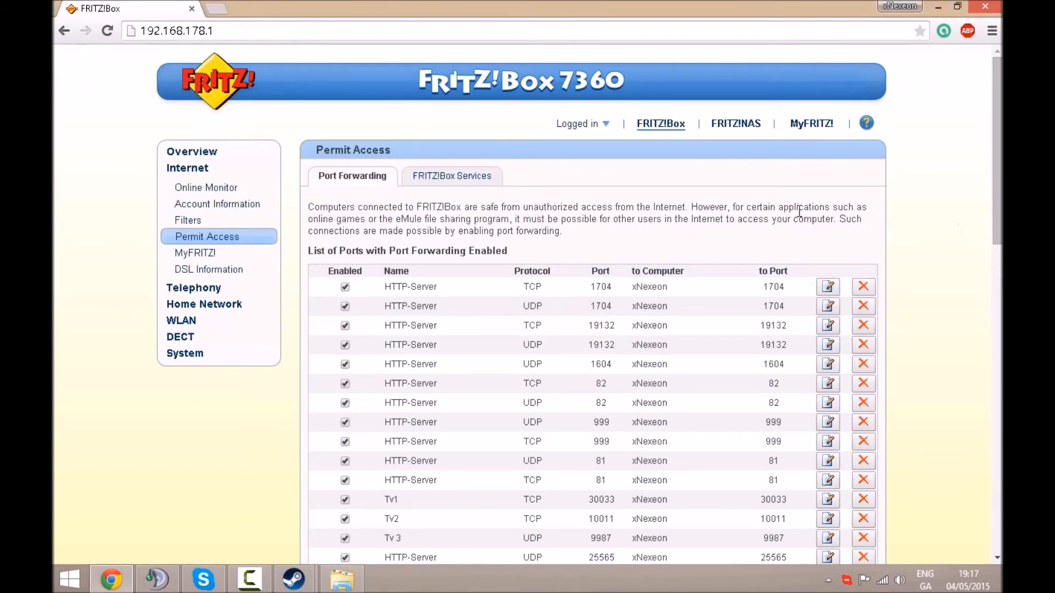
# Step: Scroll the Permit Access list and start a New Port Forwarding for Other applications, then return
pyautogui.click(264, 30)
pyautogui.press('End')
pyautogui.scroll(-2, 264, 299)
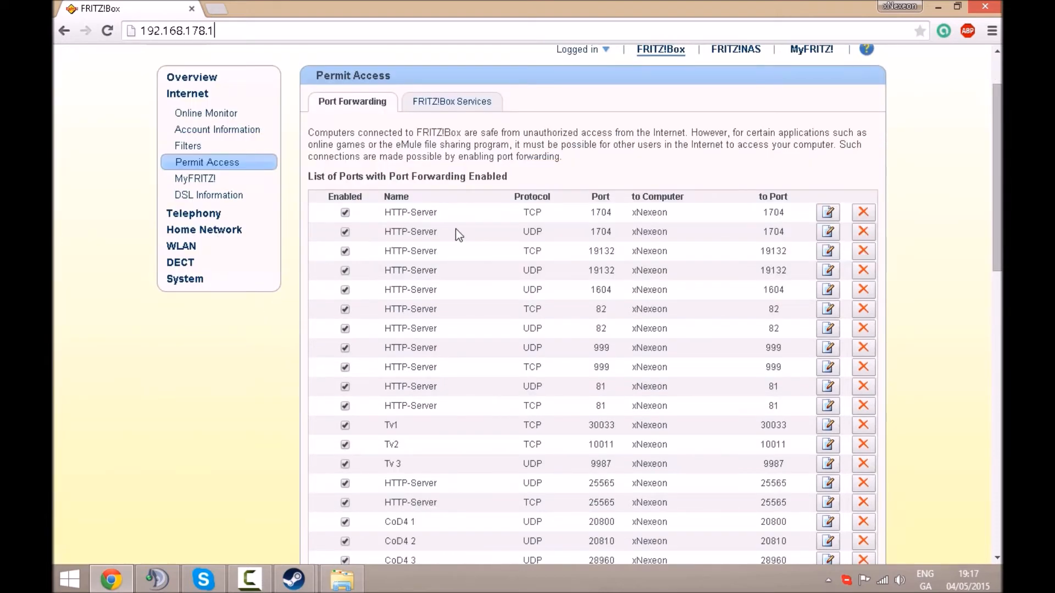
pyautogui.scroll(-5, 522, 253)
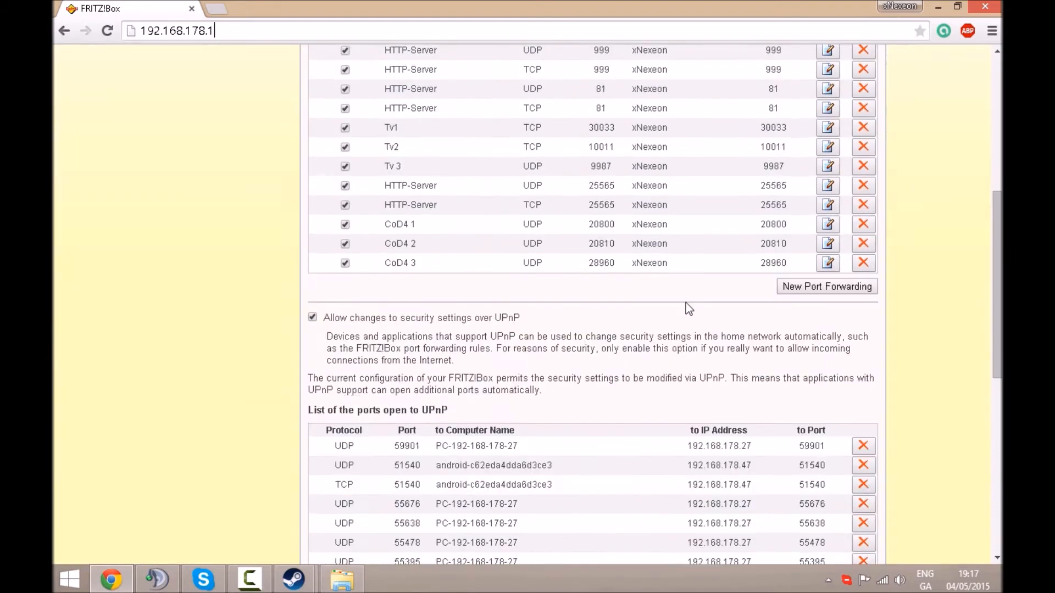
pyautogui.click(841, 289)
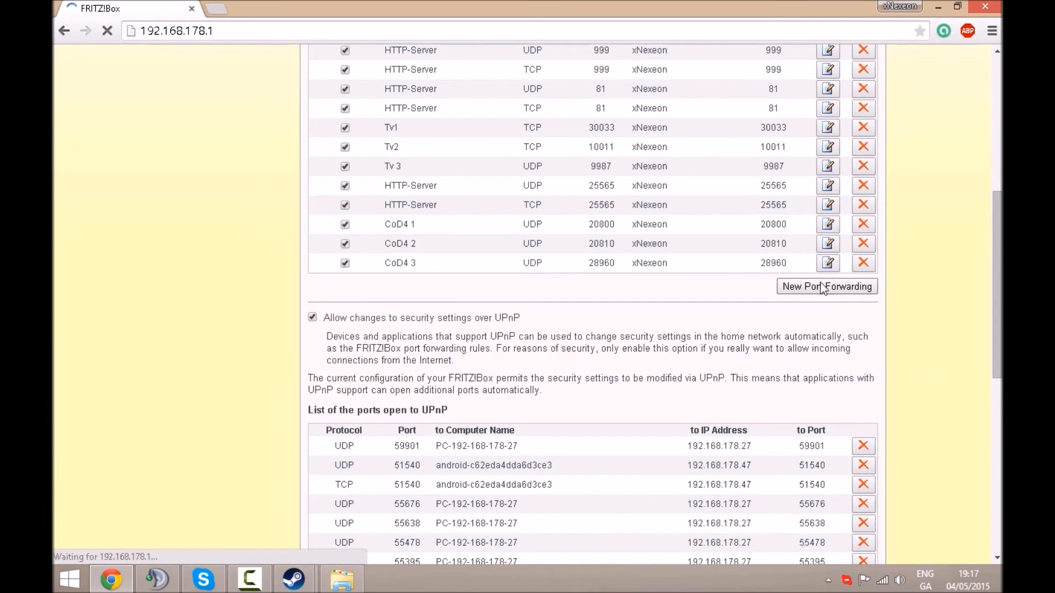
pyautogui.click(522, 199)
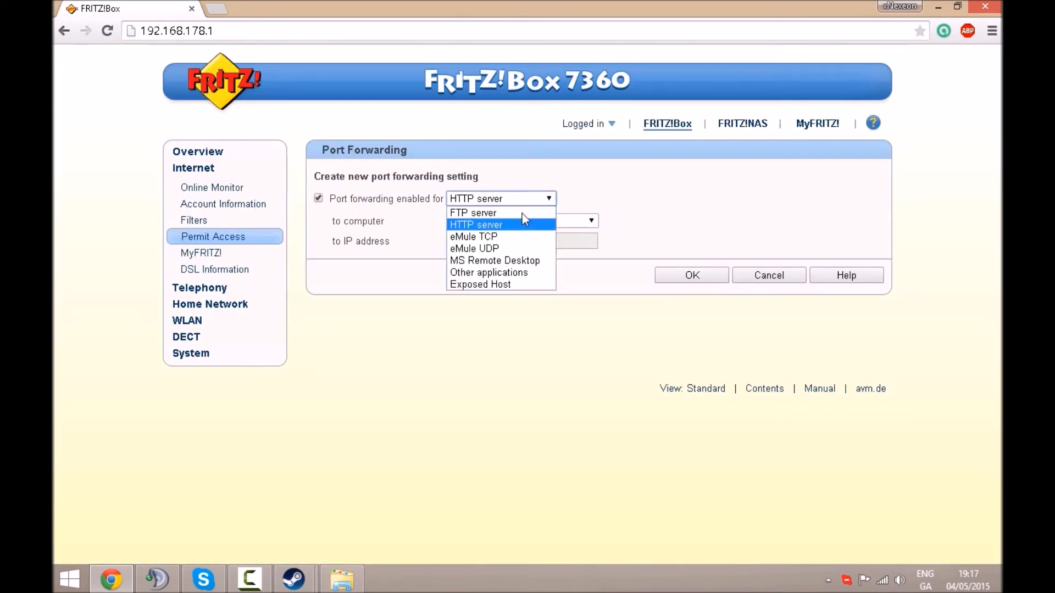
pyautogui.click(519, 270)
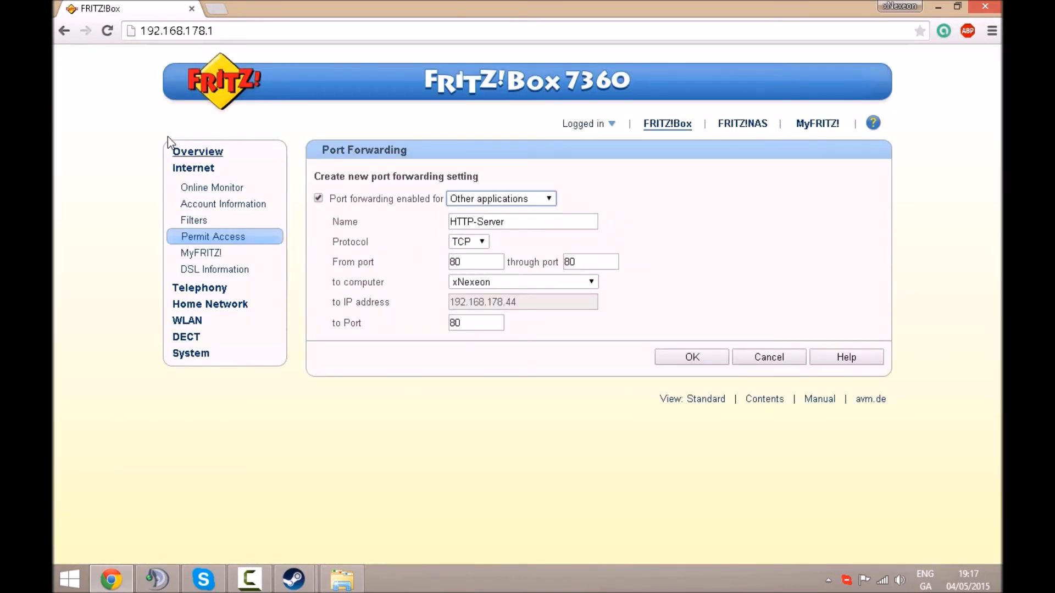
pyautogui.click(238, 242)
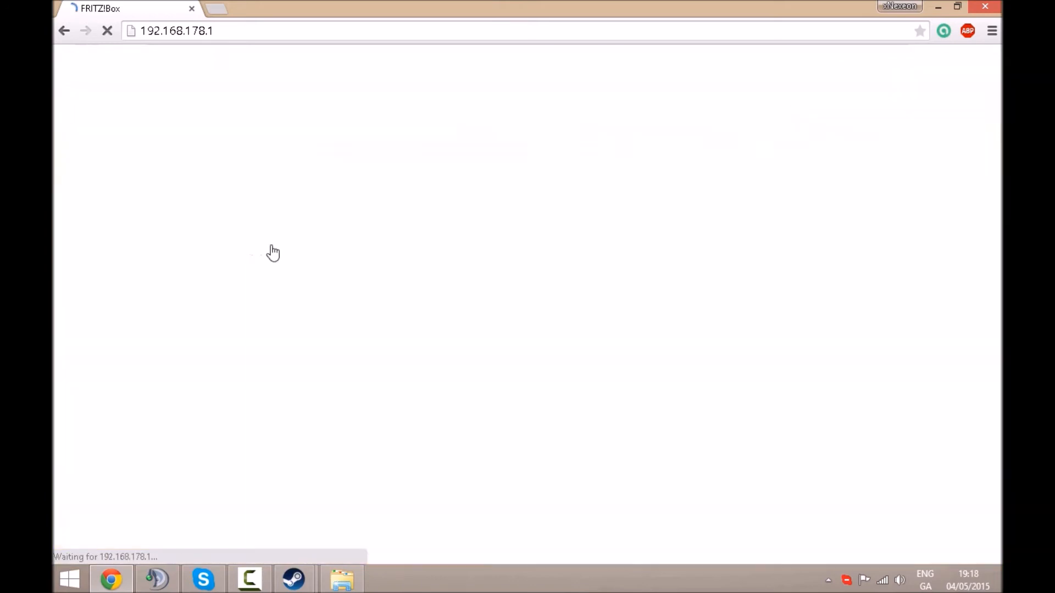
# Step: Highlight the CoD4 UDP ports 20800, 20810 and 28960, then minimize Chrome
pyautogui.scroll(-10, 312, 252)
pyautogui.scroll(1, 462, 199)
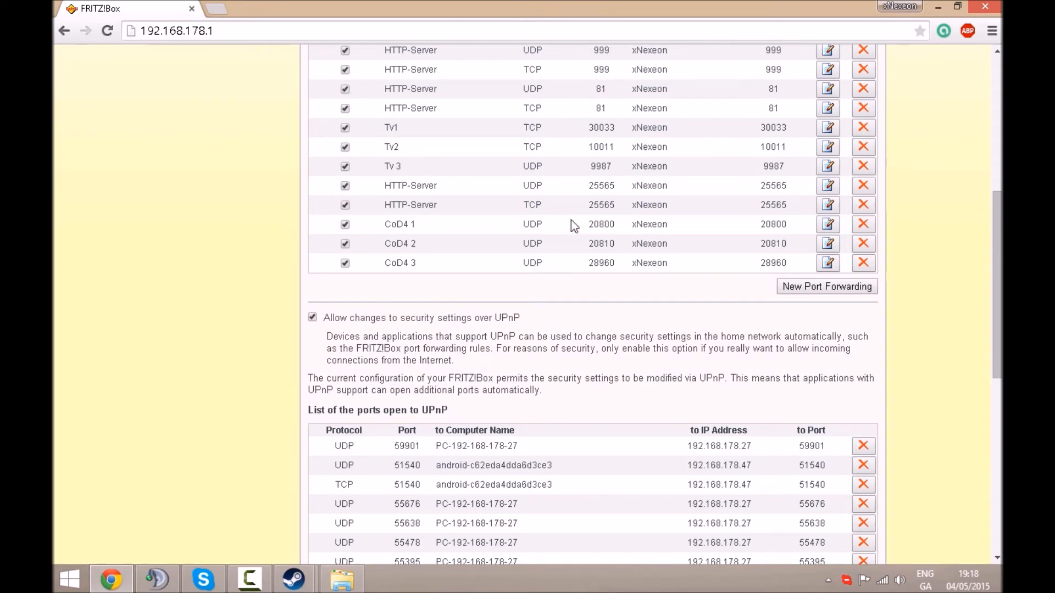
pyautogui.moveTo(587, 224); pyautogui.dragTo(618, 223)
pyautogui.moveTo(589, 243); pyautogui.dragTo(621, 245)
pyautogui.moveTo(588, 263); pyautogui.dragTo(618, 265)
pyautogui.moveTo(541, 261)
pyautogui.mouseDown()
pyautogui.moveTo(537, 238)
pyautogui.moveTo(547, 256)
pyautogui.mouseUp()
pyautogui.click(527, 228)
pyautogui.click(548, 256)
pyautogui.rightClick(607, 302)
pyautogui.click(524, 282)
pyautogui.click(938, 6)
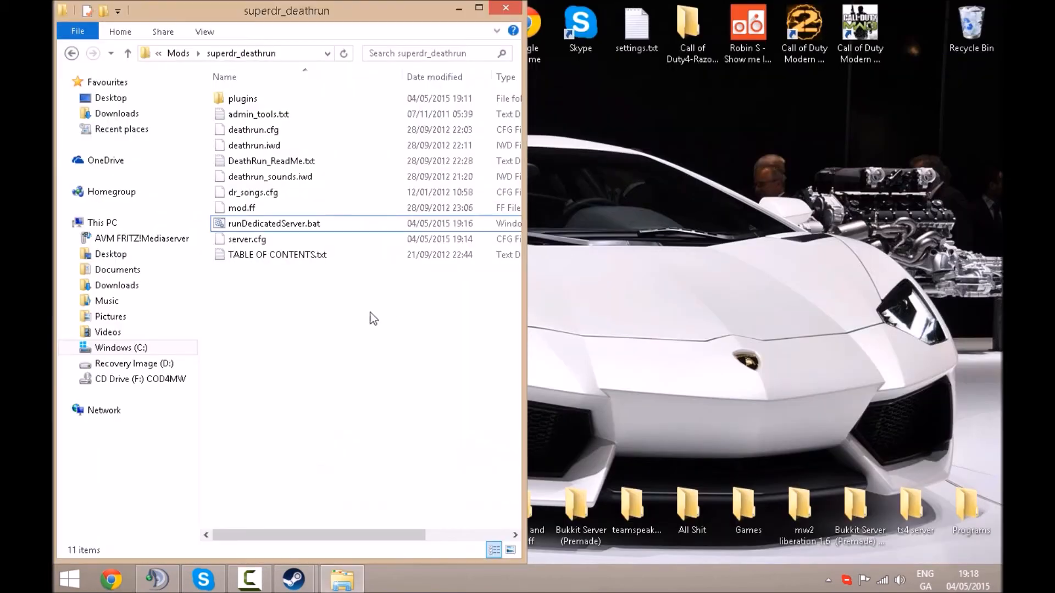
# Step: Run runDedicatedServer.bat to start the server on mp_dr_watercity, minimizing Explorer and the cmd window
pyautogui.click(344, 225)
pyautogui.doubleClick(341, 220)
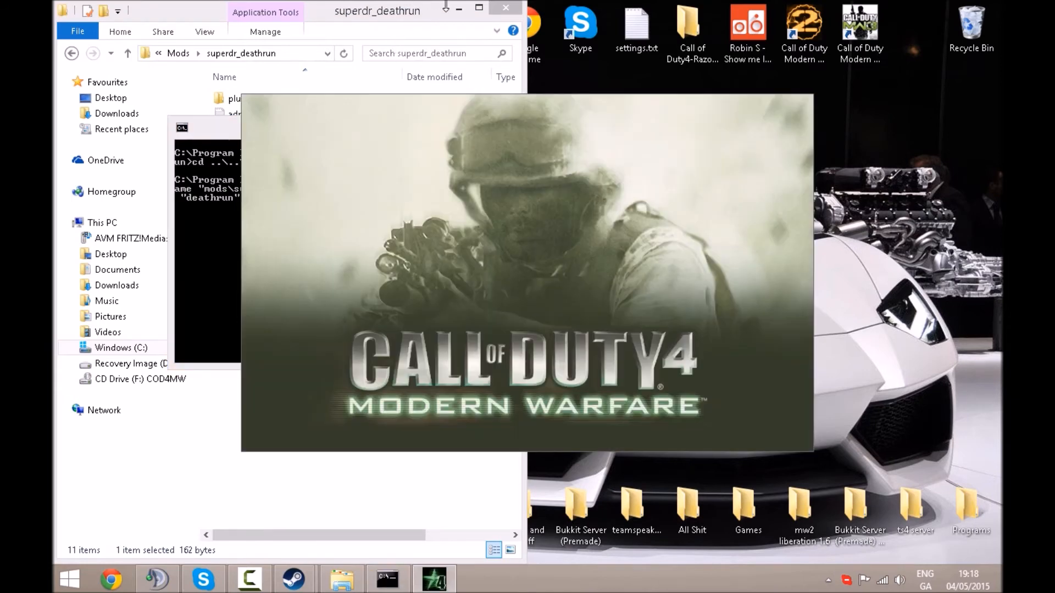
pyautogui.click(459, 9)
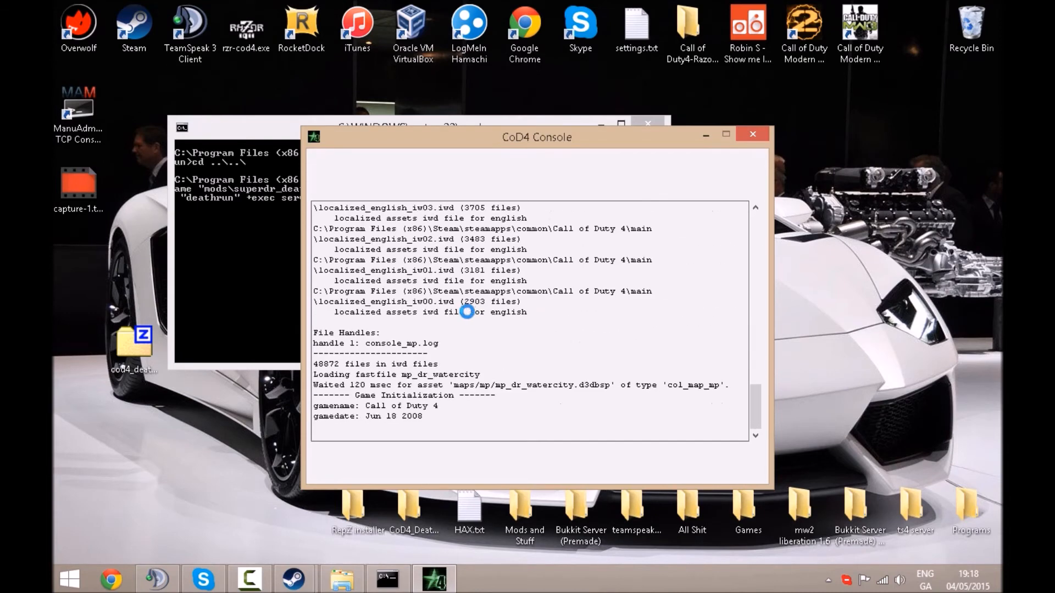
pyautogui.click(216, 280)
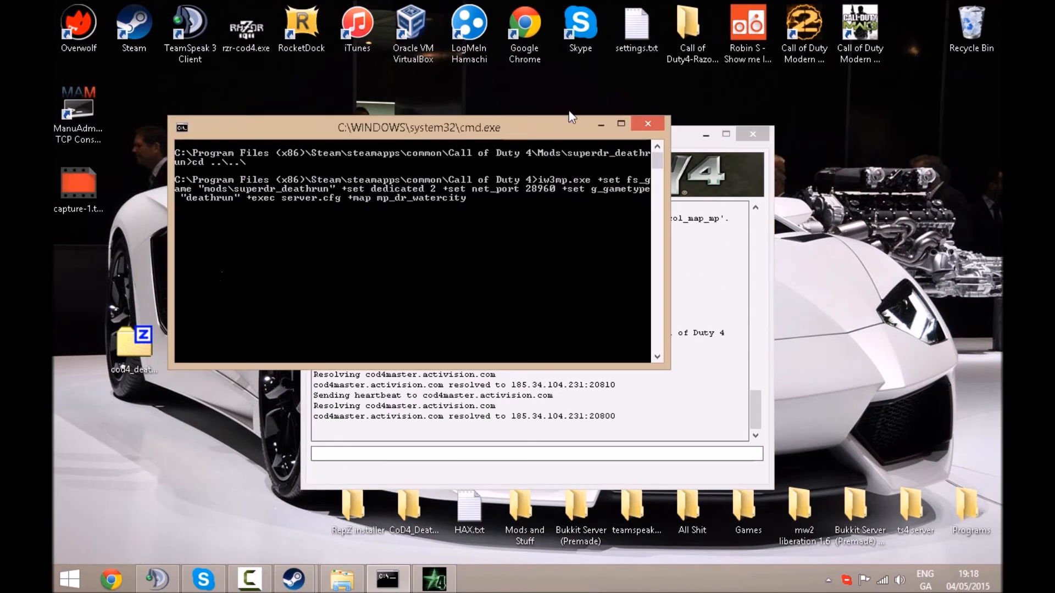
pyautogui.click(601, 125)
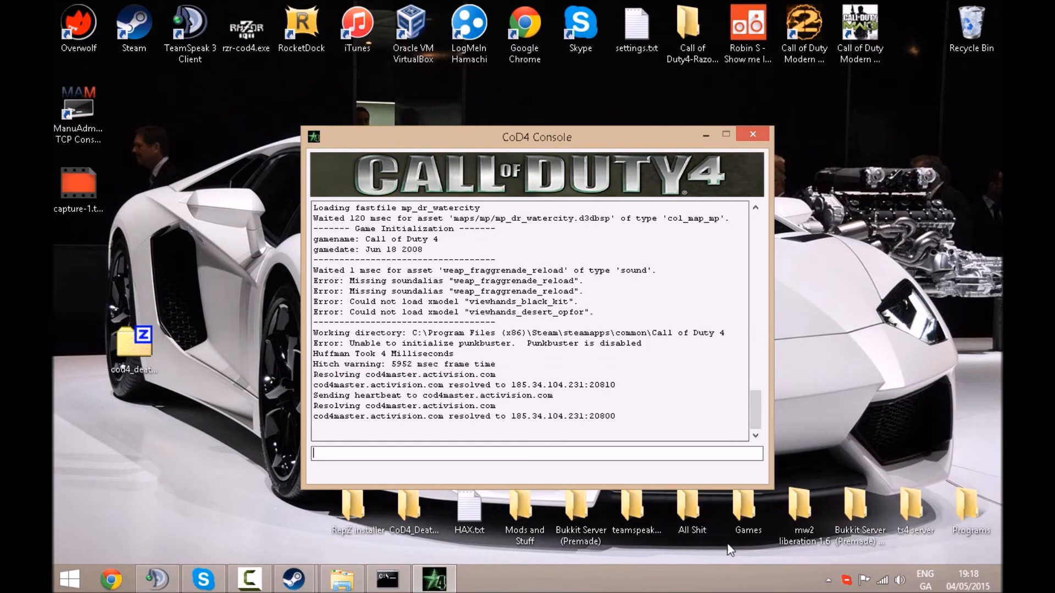
pyautogui.click(249, 579)
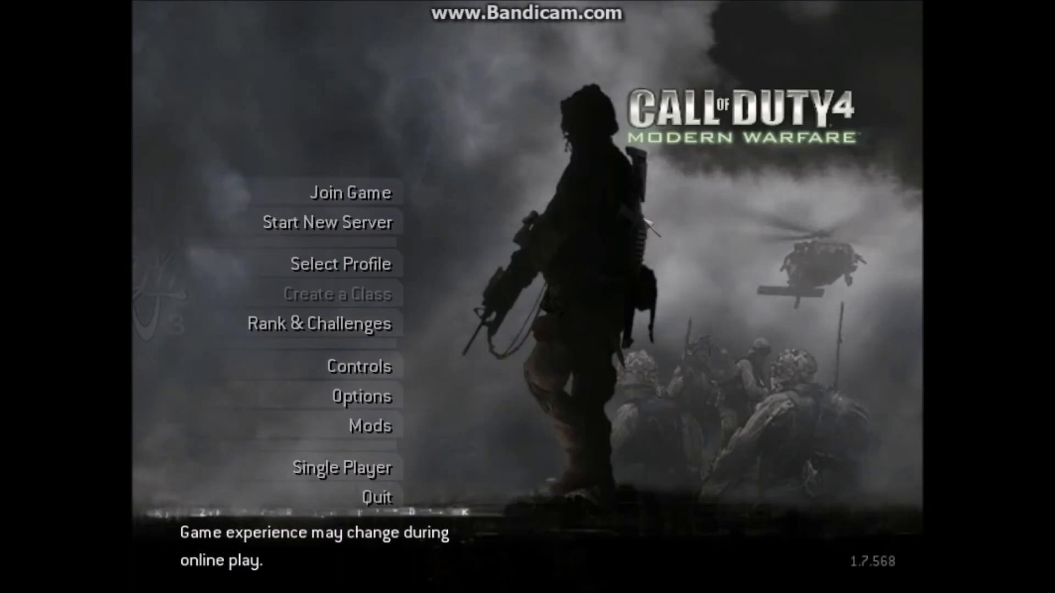
# Step: Open Join Game and set the server browser filters to Source Local and Game Mode All
pyautogui.click(385, 188)
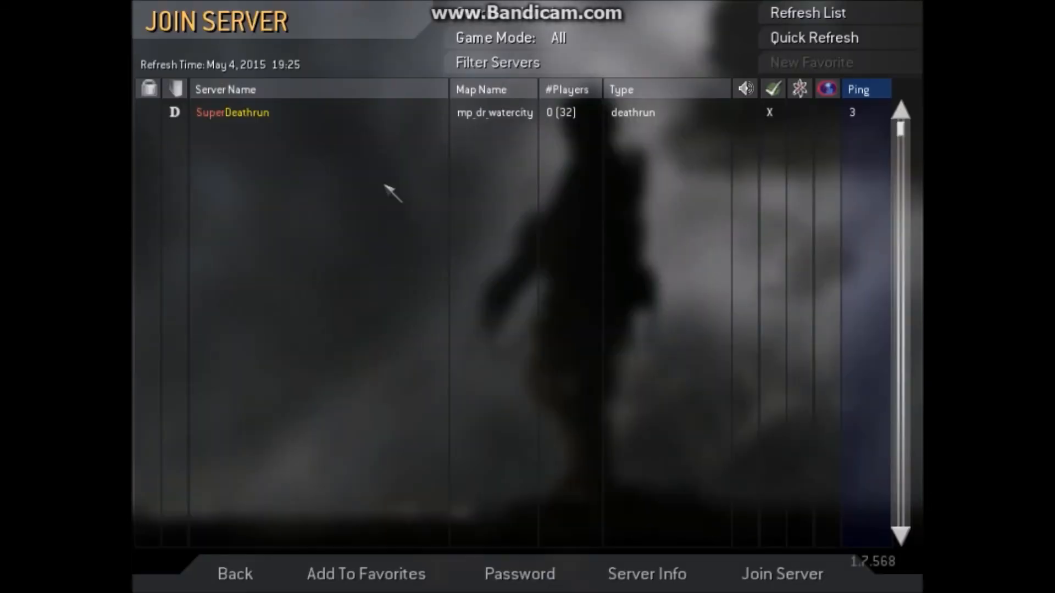
pyautogui.click(525, 37)
pyautogui.click(525, 37)
pyautogui.click(525, 37)
pyautogui.click(525, 37)
pyautogui.click(525, 38)
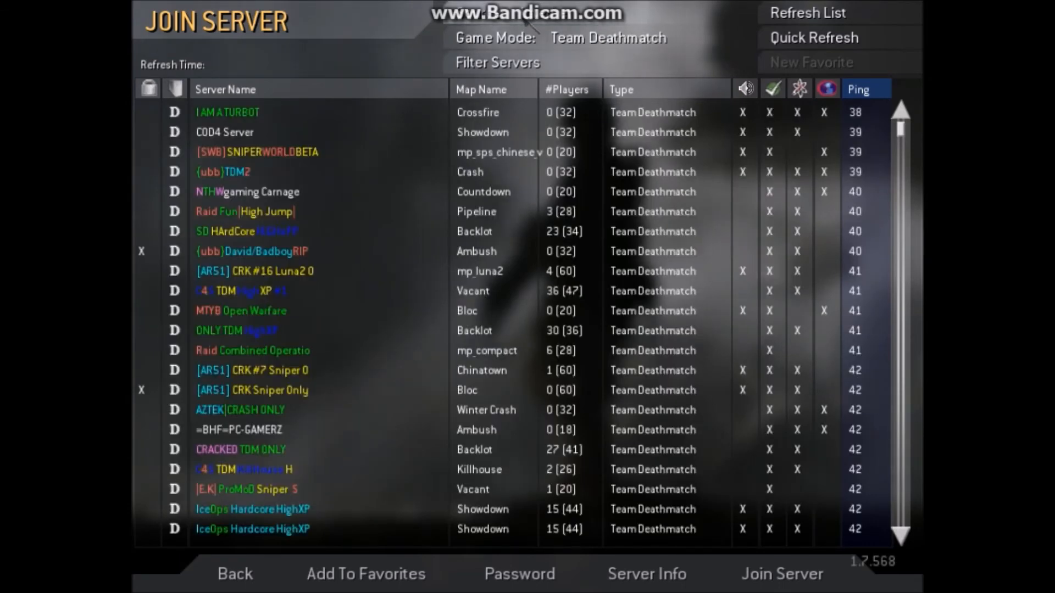
pyautogui.click(525, 19)
pyautogui.click(525, 19)
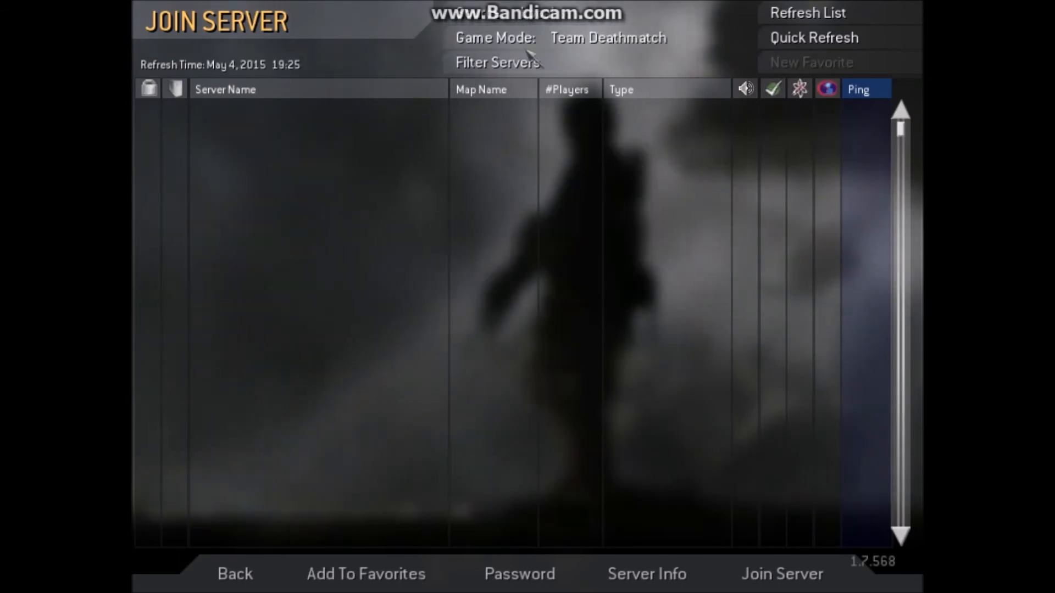
pyautogui.click(544, 39)
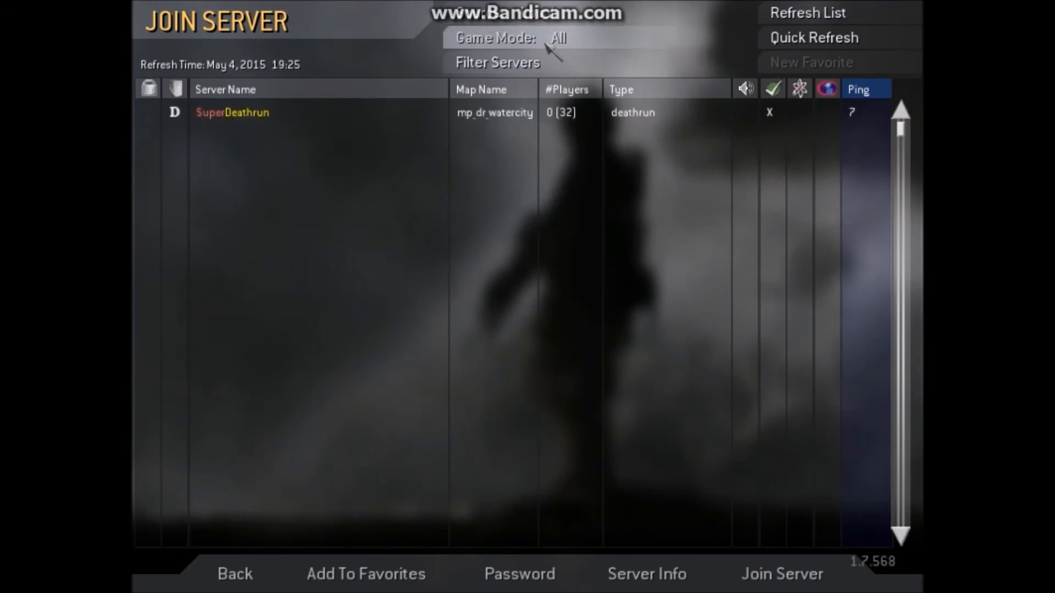
# Step: Refresh the server list and join the SuperDeathrun server
pyautogui.click(239, 118)
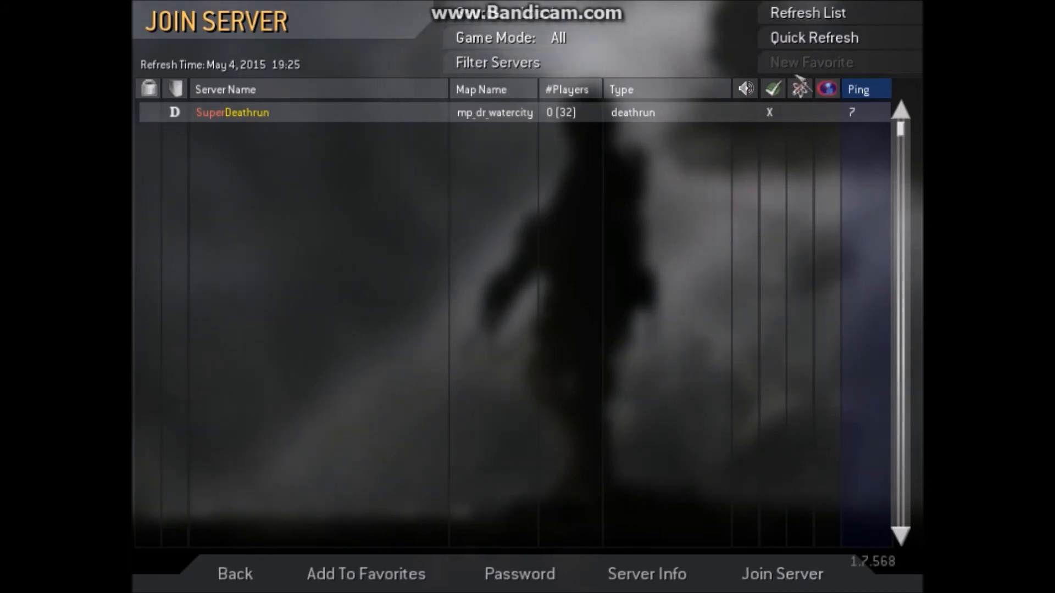
pyautogui.click(805, 14)
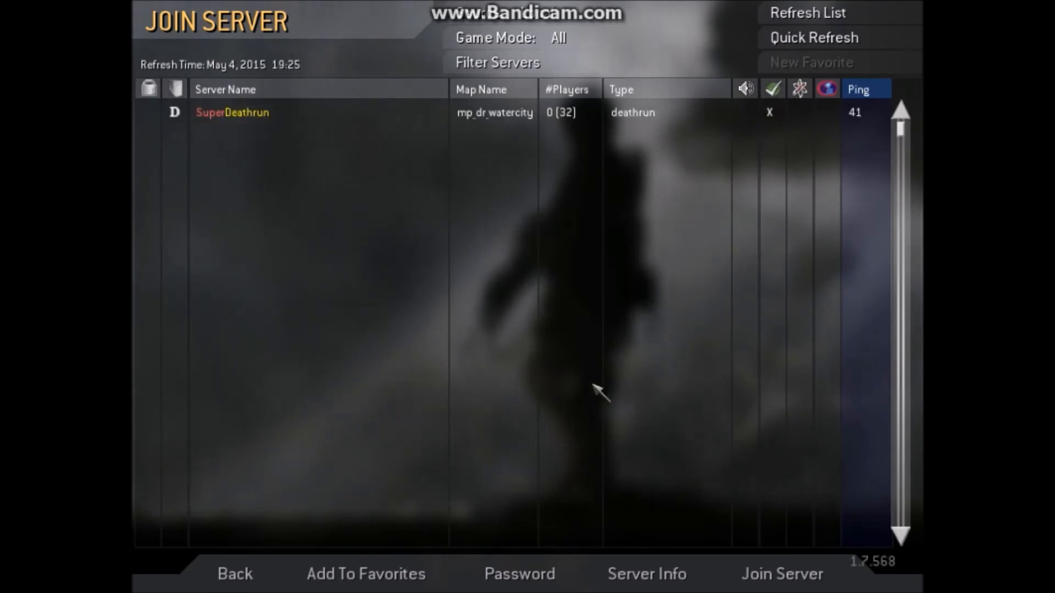
pyautogui.doubleClick(576, 112)
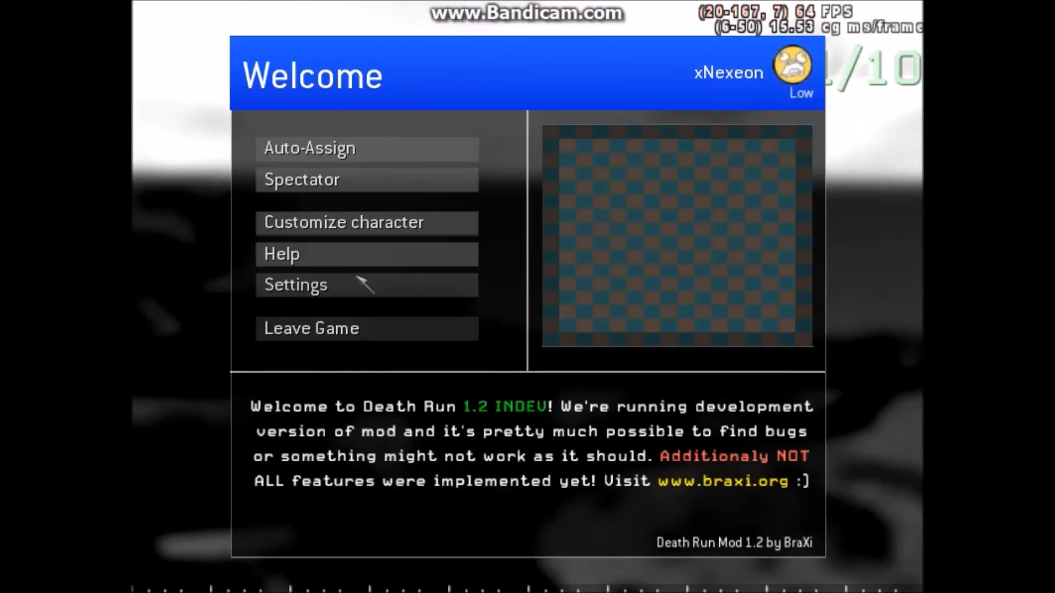
# Step: Auto-assign a team, check the scoreboard and run the first course section, firing and reloading the pistol
pyautogui.click(349, 147)
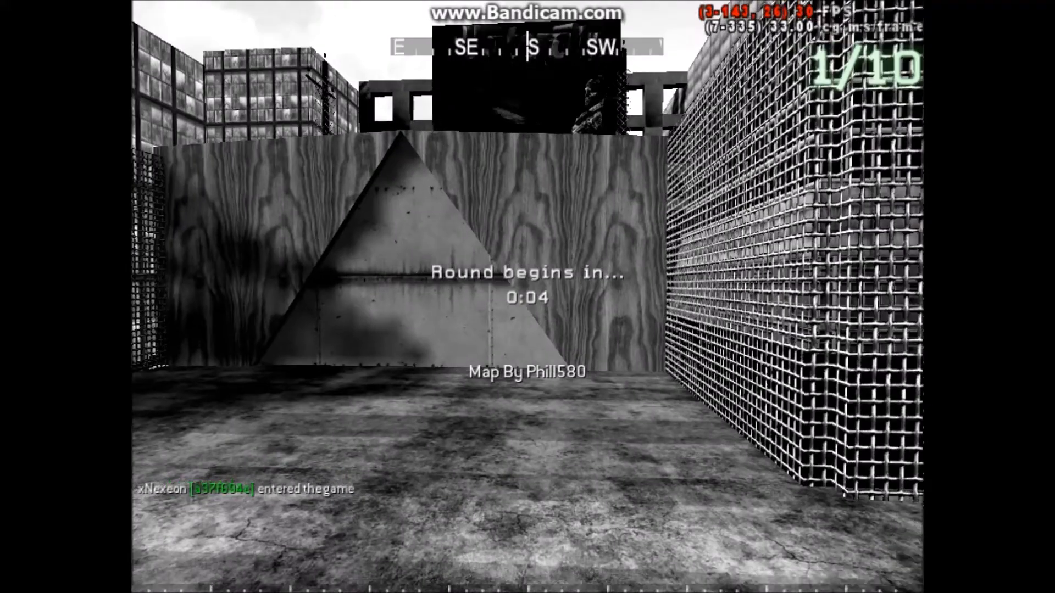
pyautogui.press('Tab')
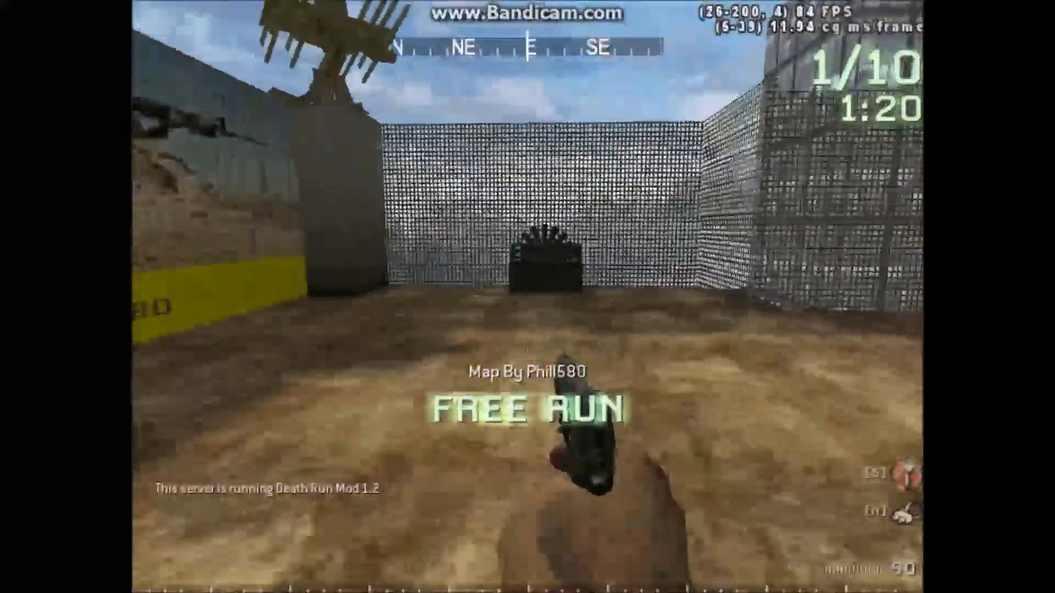
pyautogui.press('w')
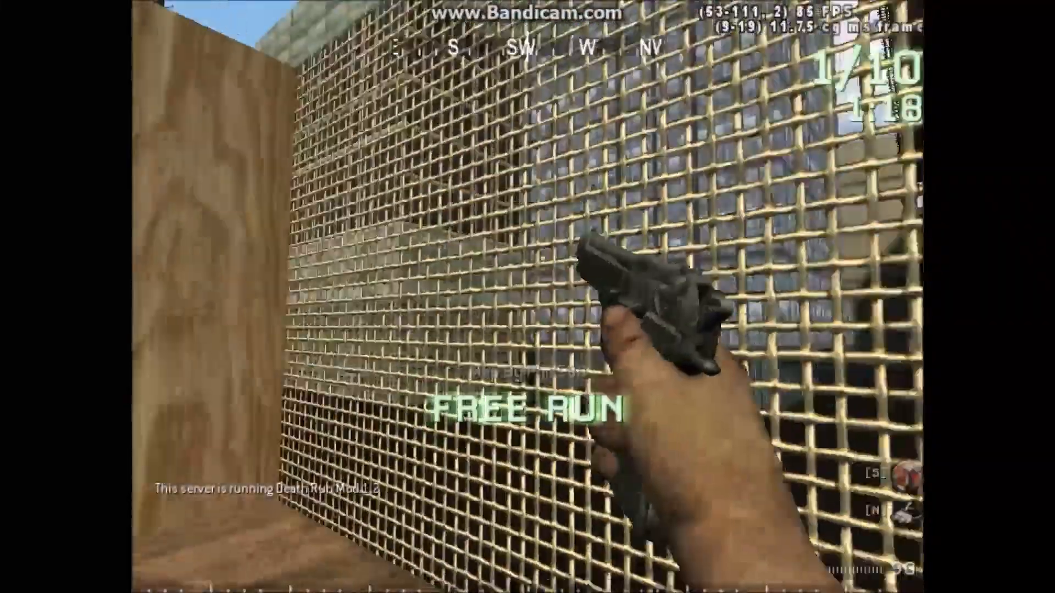
pyautogui.press('w')
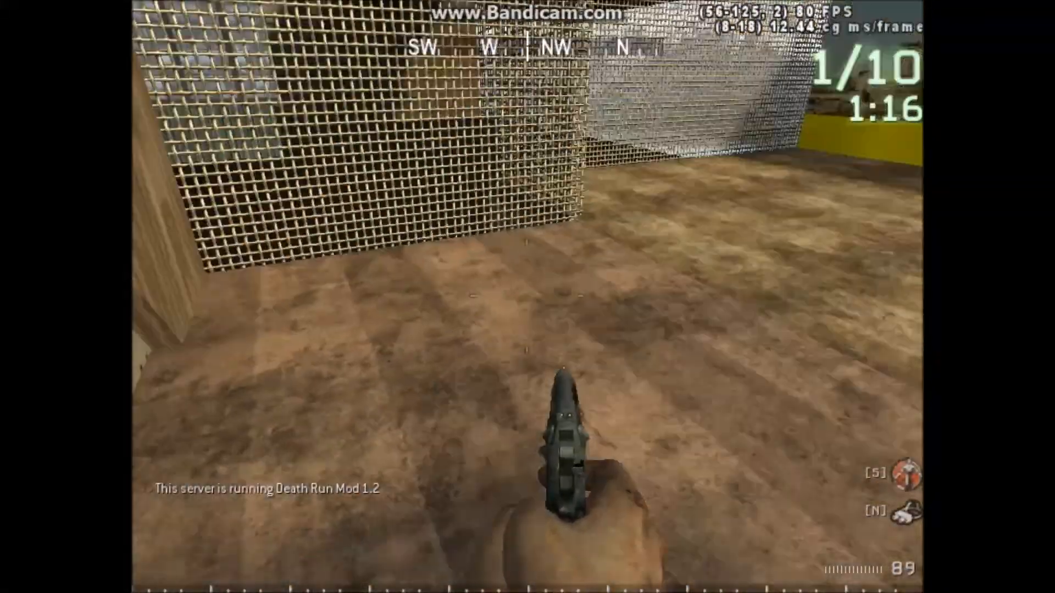
pyautogui.press('w')
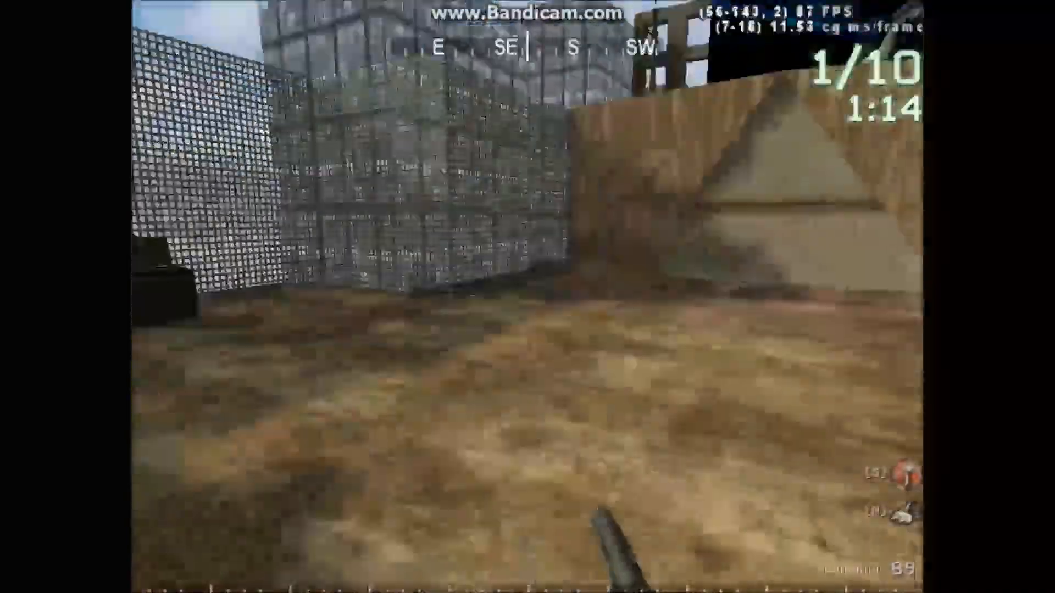
pyautogui.press('w')
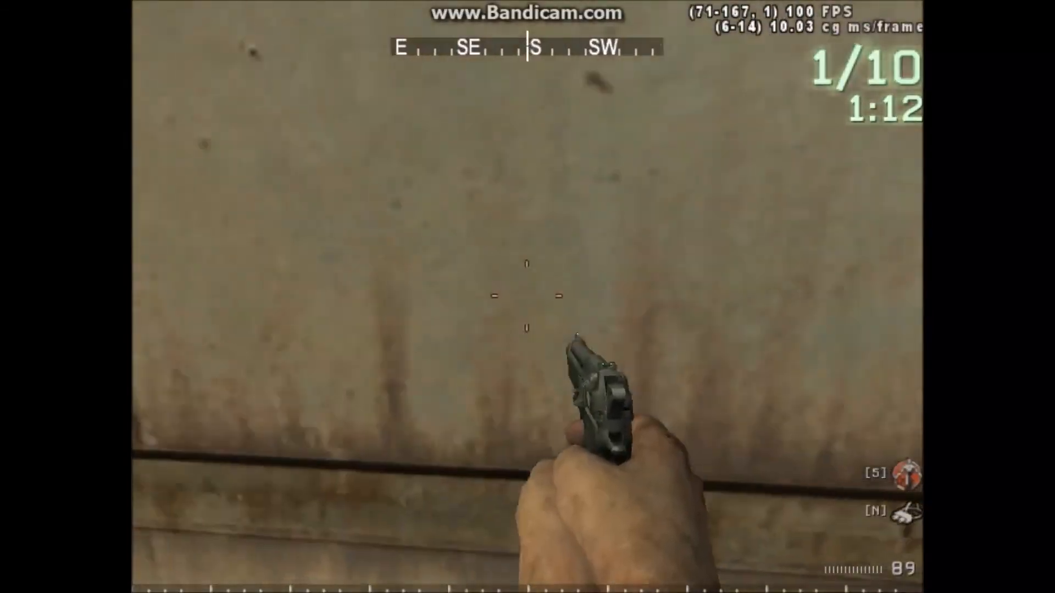
pyautogui.click(527, 296)
pyautogui.press('r')
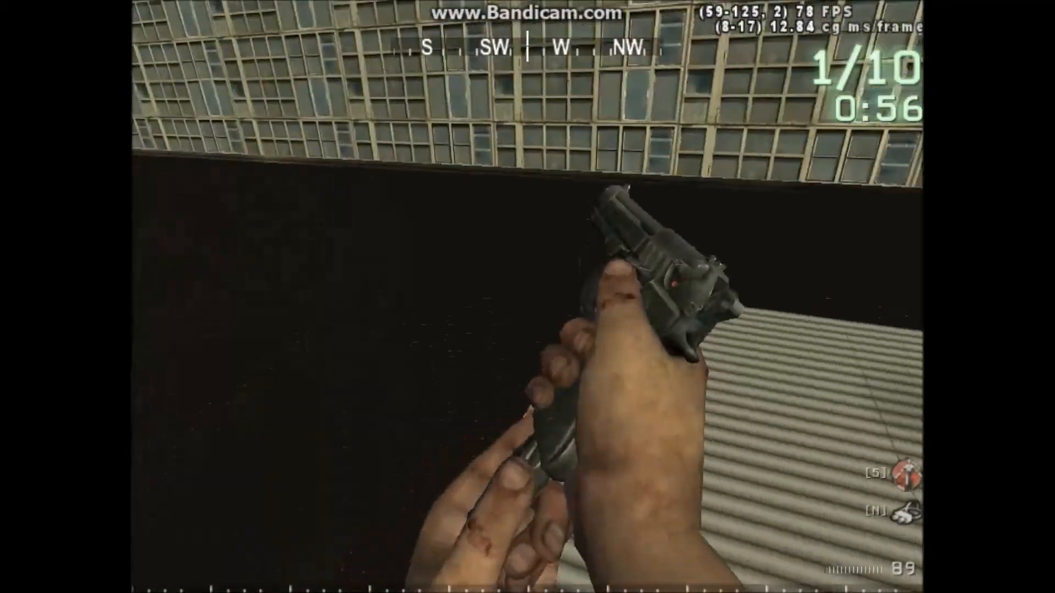
# Step: Jump across the platforms onto the blue walkway and into the dark brick building
pyautogui.press('w')
pyautogui.press('space')
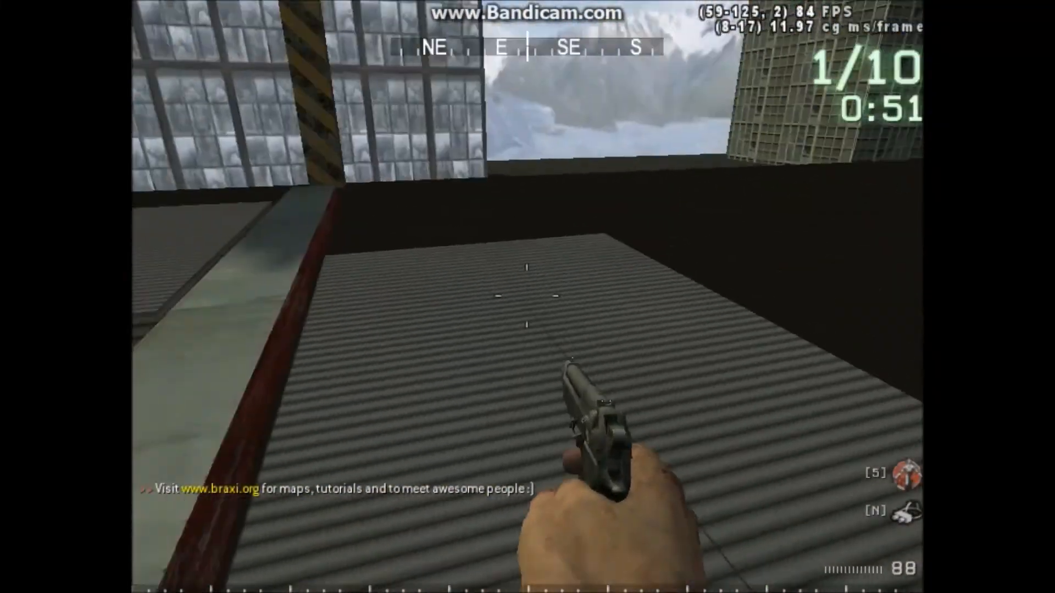
pyautogui.press('w')
pyautogui.click(528, 296)
pyautogui.press('r')
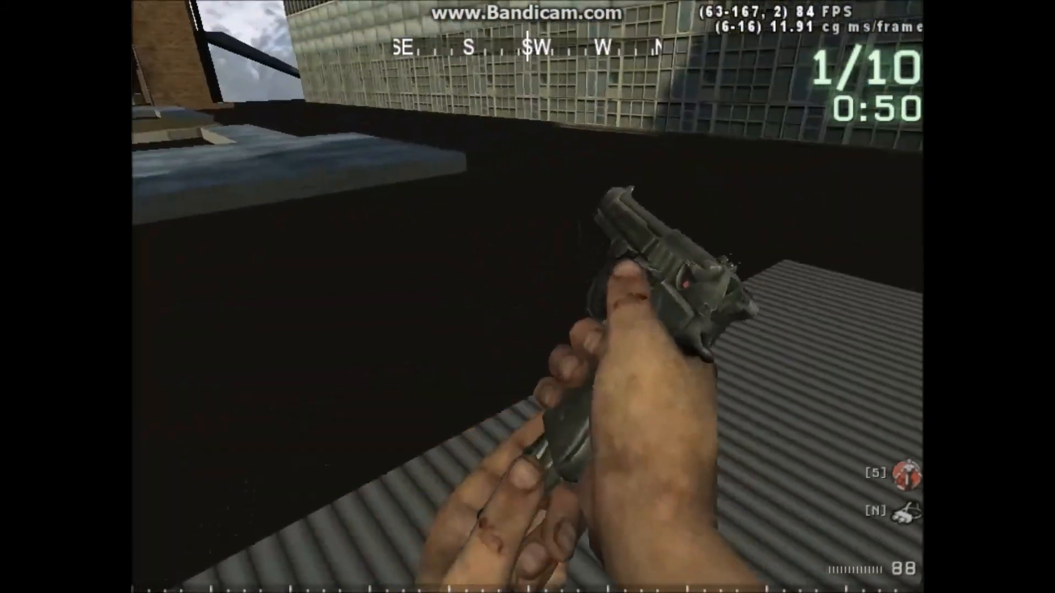
pyautogui.press('w')
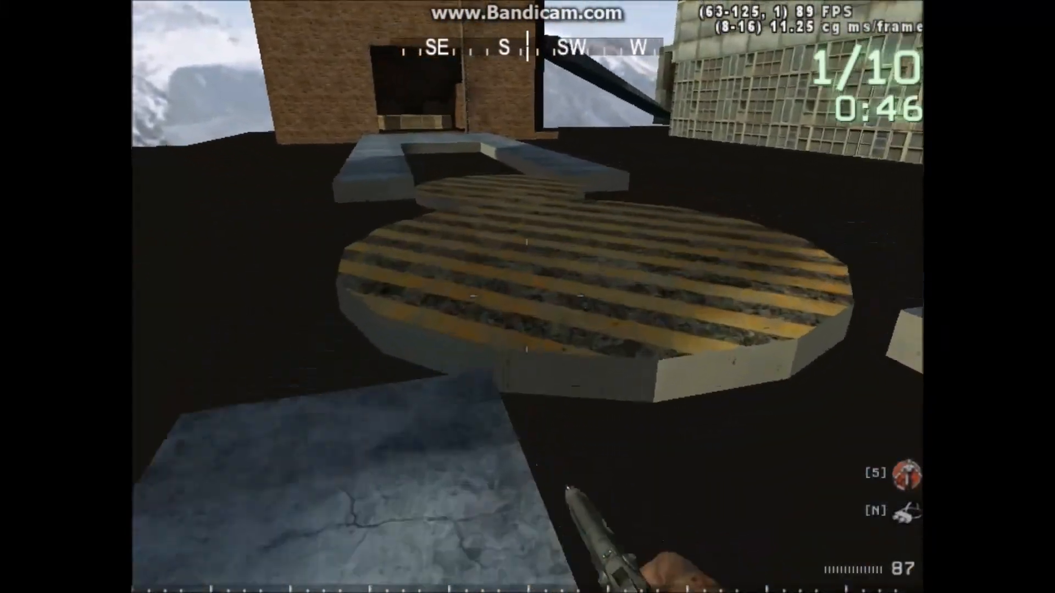
pyautogui.press('w')
pyautogui.press('space')
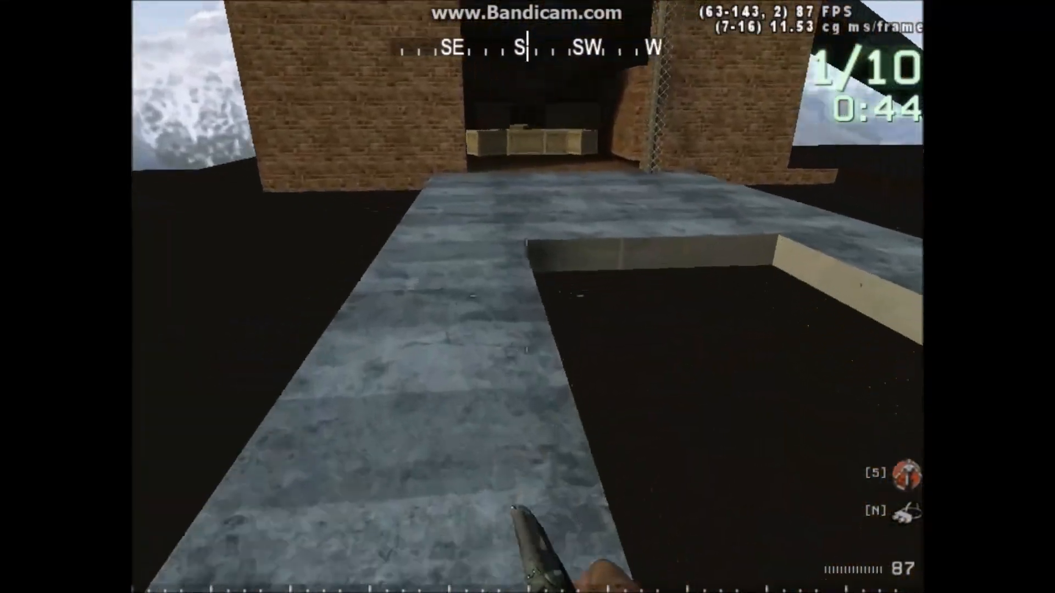
pyautogui.press('w')
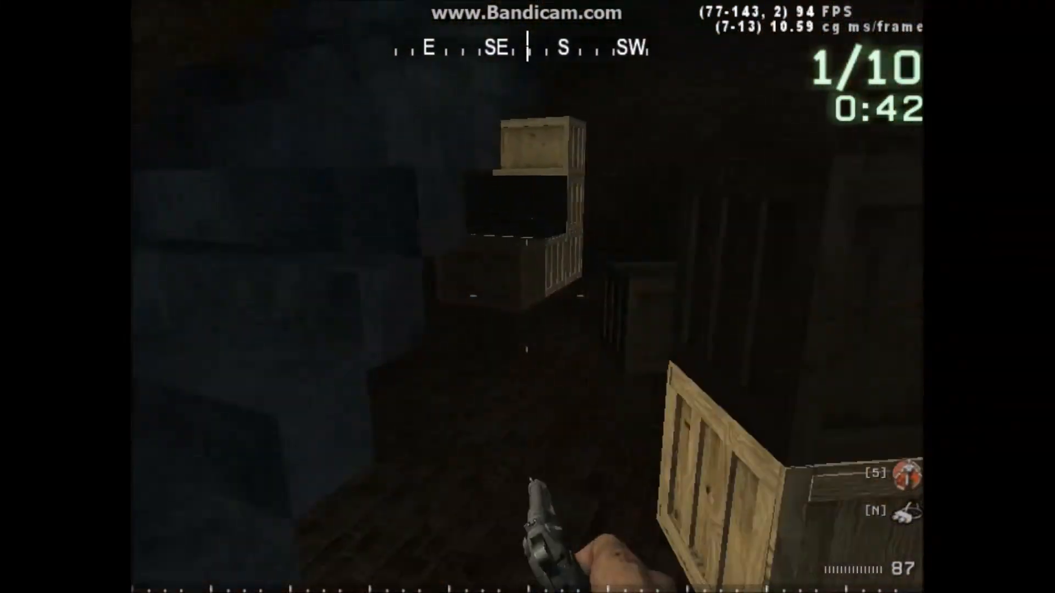
# Step: Swap between the Barrett .50cal and M9 pistol, climb onto the metal walkway, then open the console
pyautogui.press('1')
pyautogui.press('w')
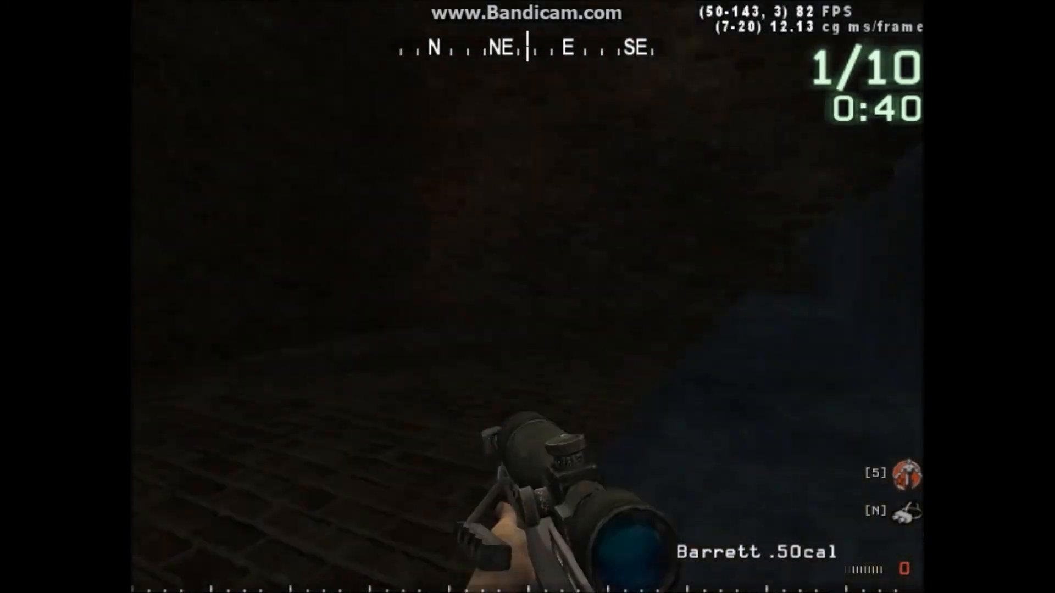
pyautogui.press('1')
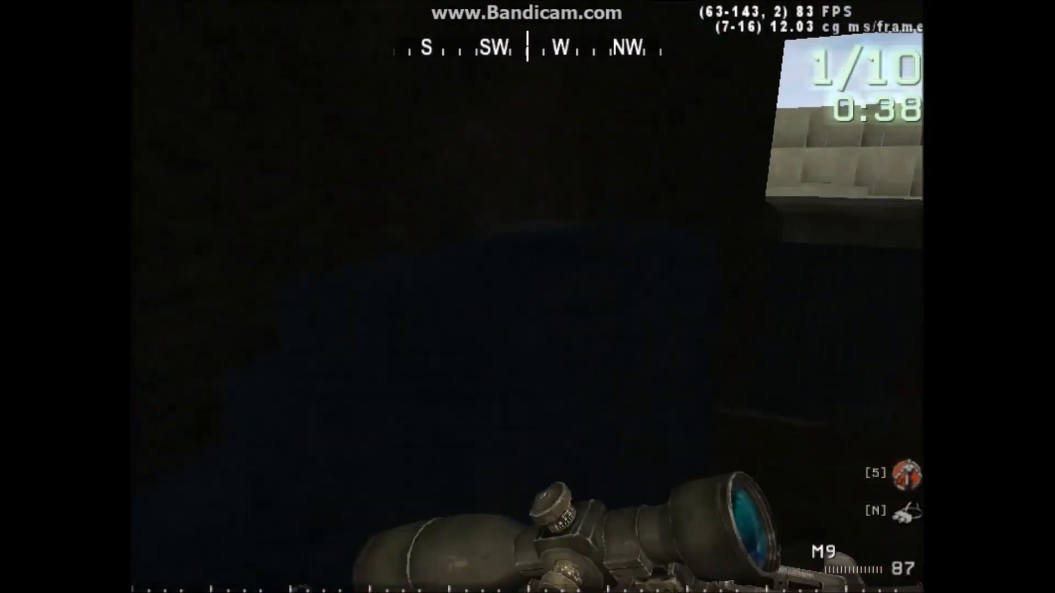
pyautogui.press('w')
pyautogui.press('space')
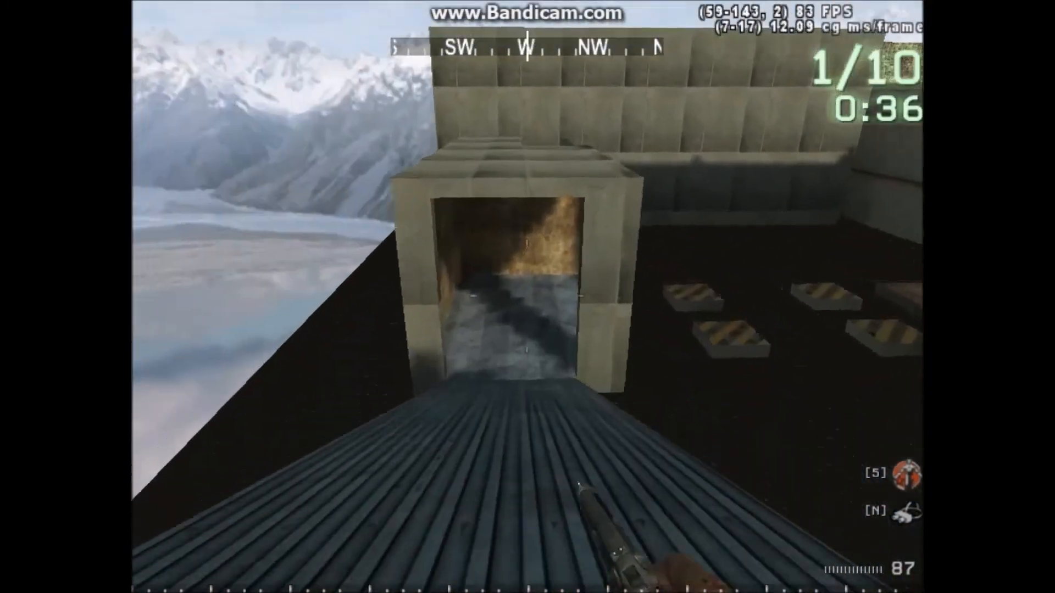
pyautogui.press('w')
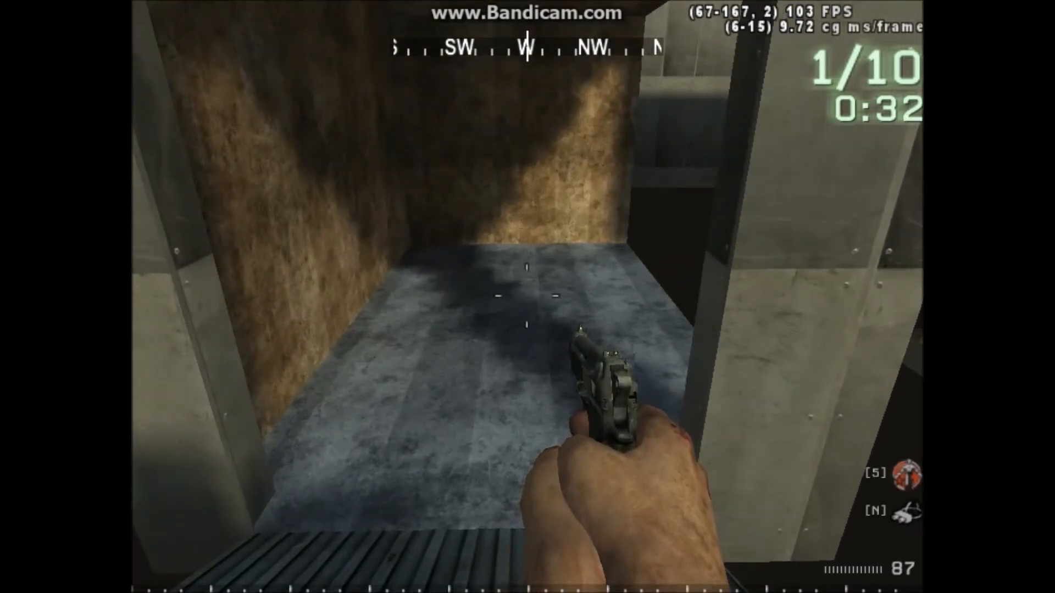
pyautogui.press('`')
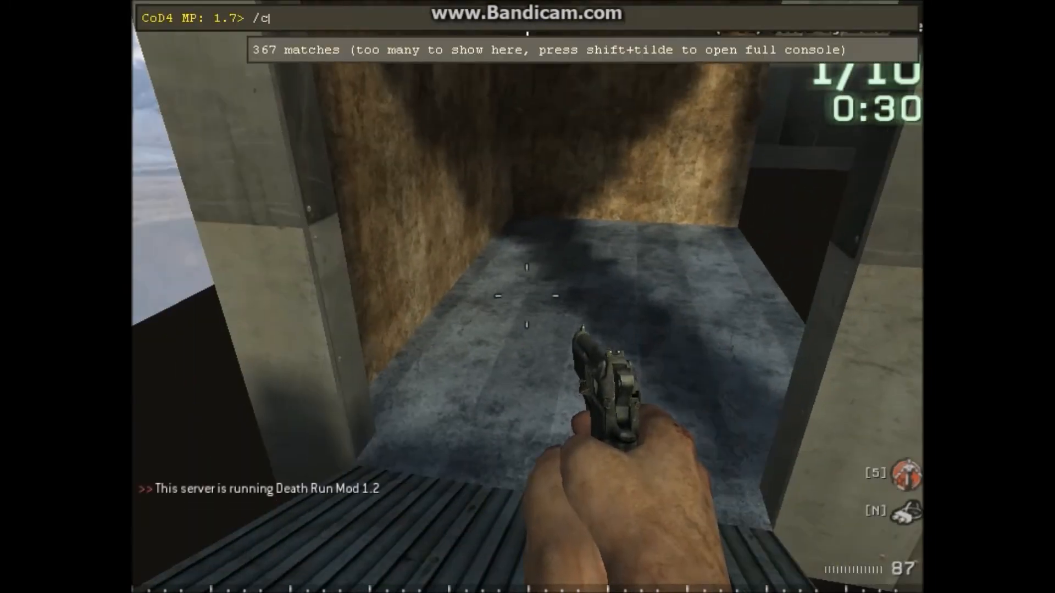
# Step: Correct the console command to /connect, then close the console to resume play
pyautogui.write('/connecf')
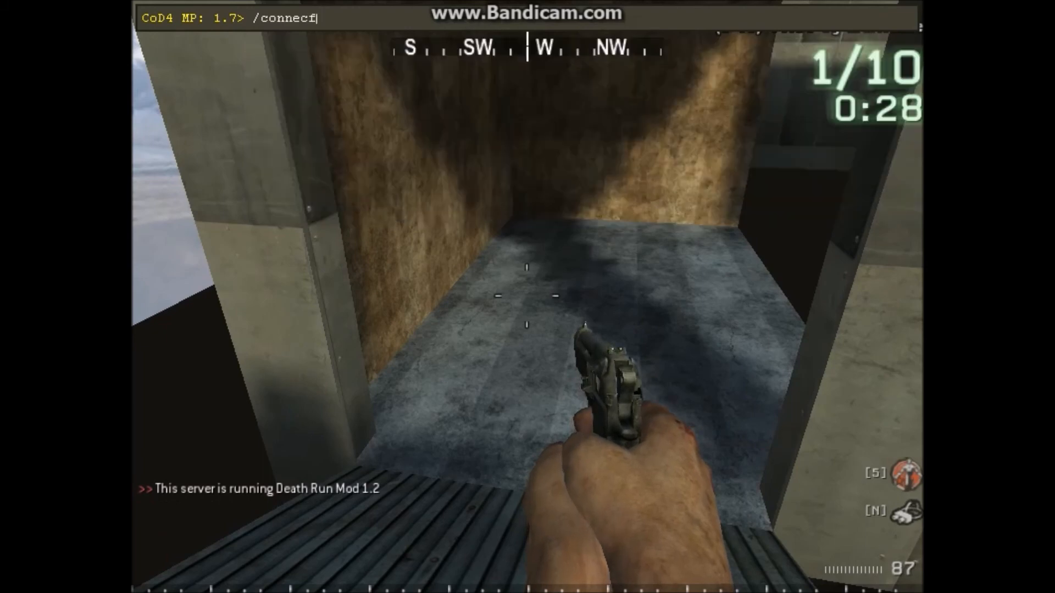
pyautogui.press('BackSpace')
pyautogui.write('t')
pyautogui.press('`')
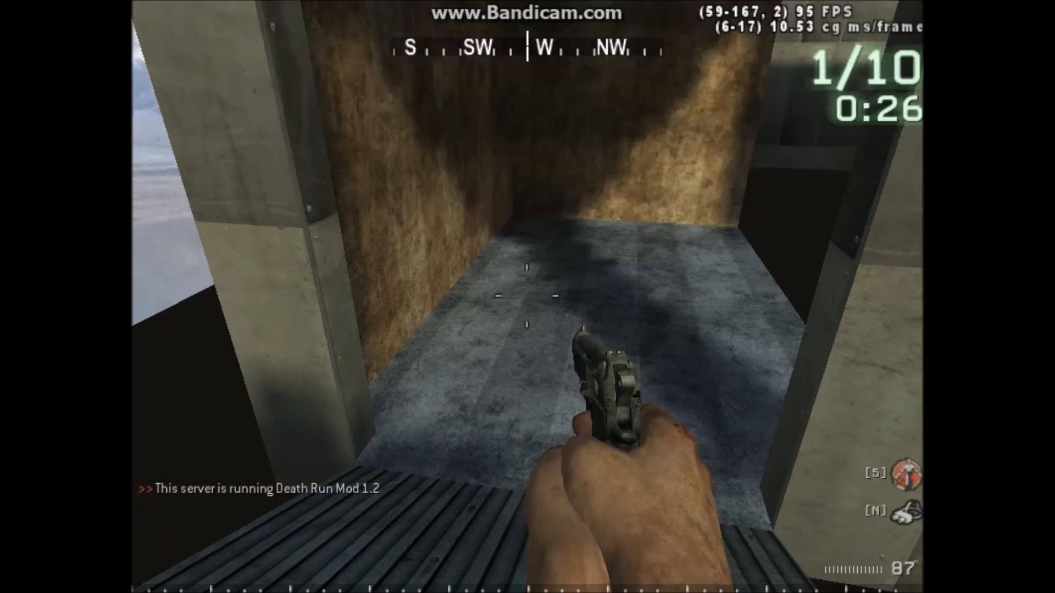
# Step: Jump the striped blocks, fire the pistol, and climb the chain-link fence into the dark room
pyautogui.press('w')
pyautogui.press('space')
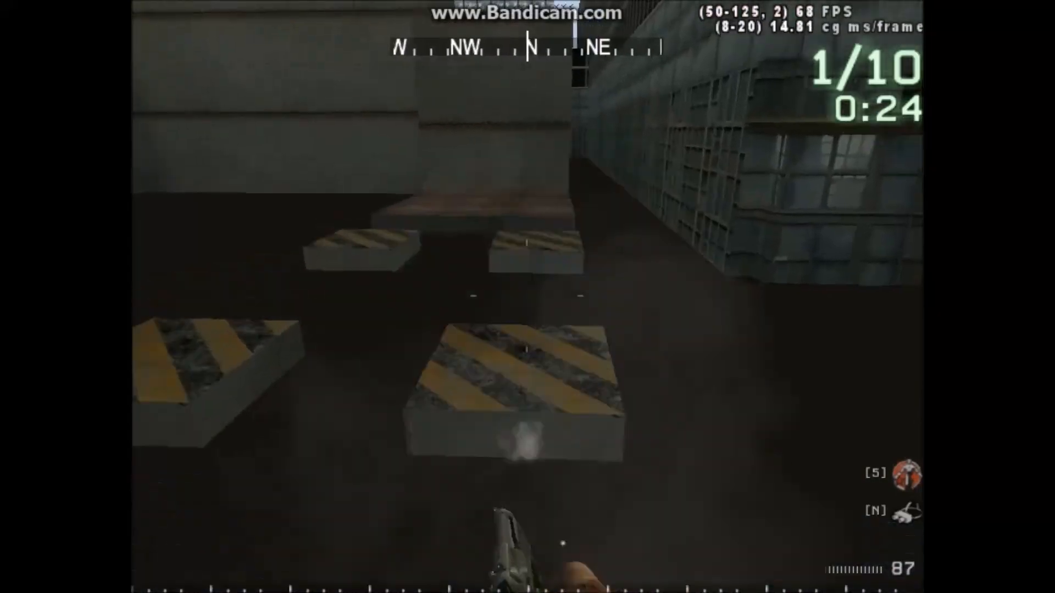
pyautogui.click(527, 297)
pyautogui.press('w')
pyautogui.press('space')
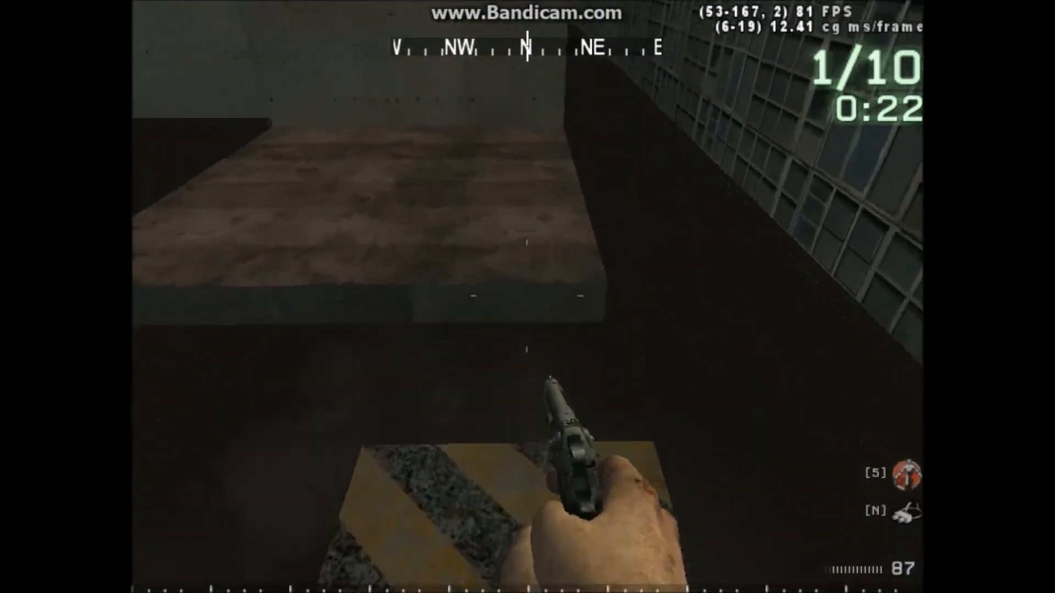
pyautogui.press('w')
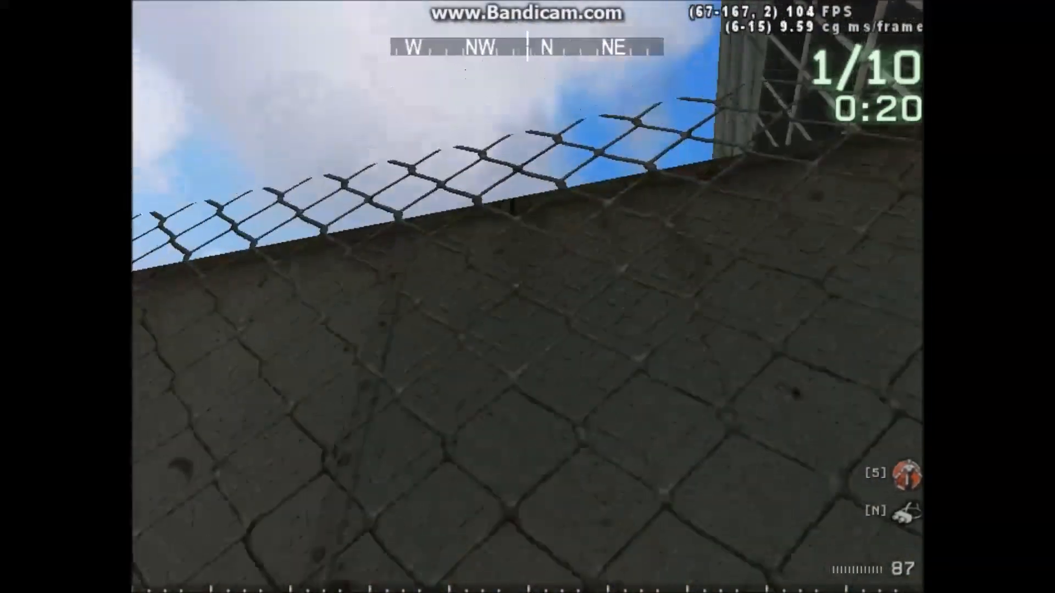
pyautogui.press('w')
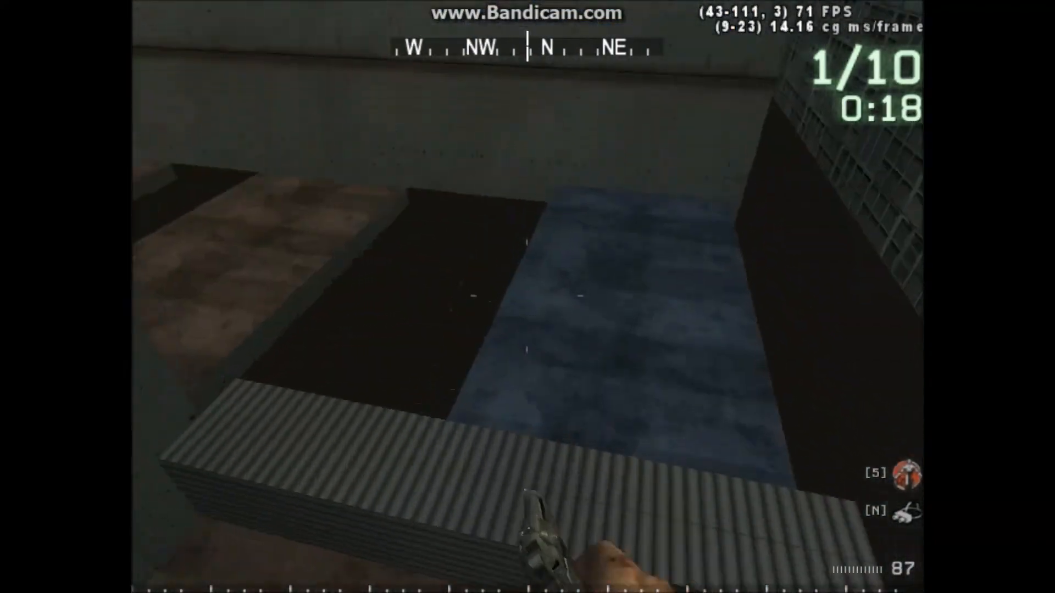
# Step: Cross the stepped platforms past the yellow sign, jumping each dark gap
pyautogui.press('w')
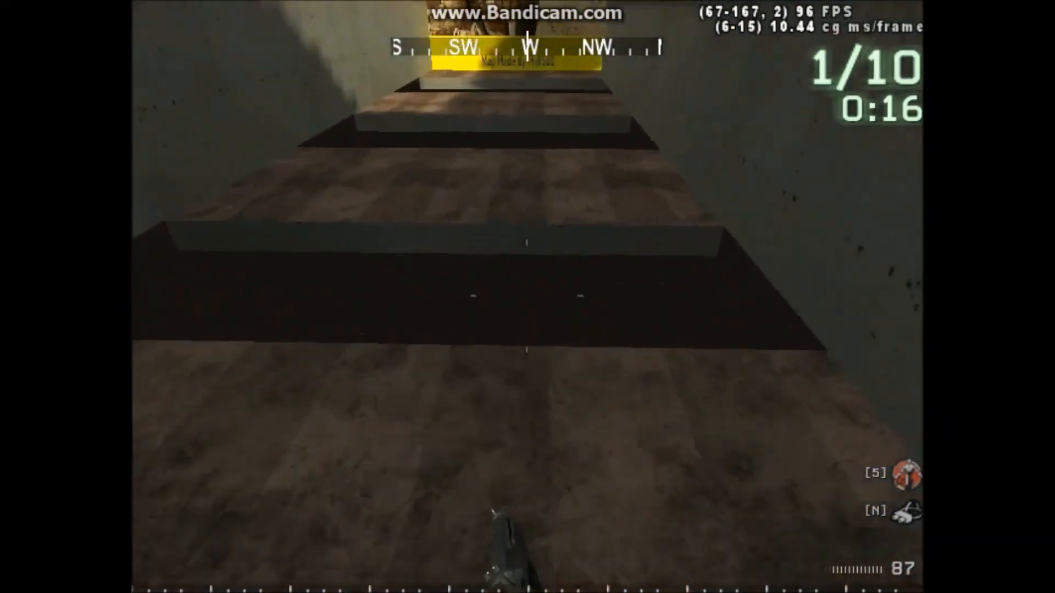
pyautogui.press('w')
pyautogui.press('space')
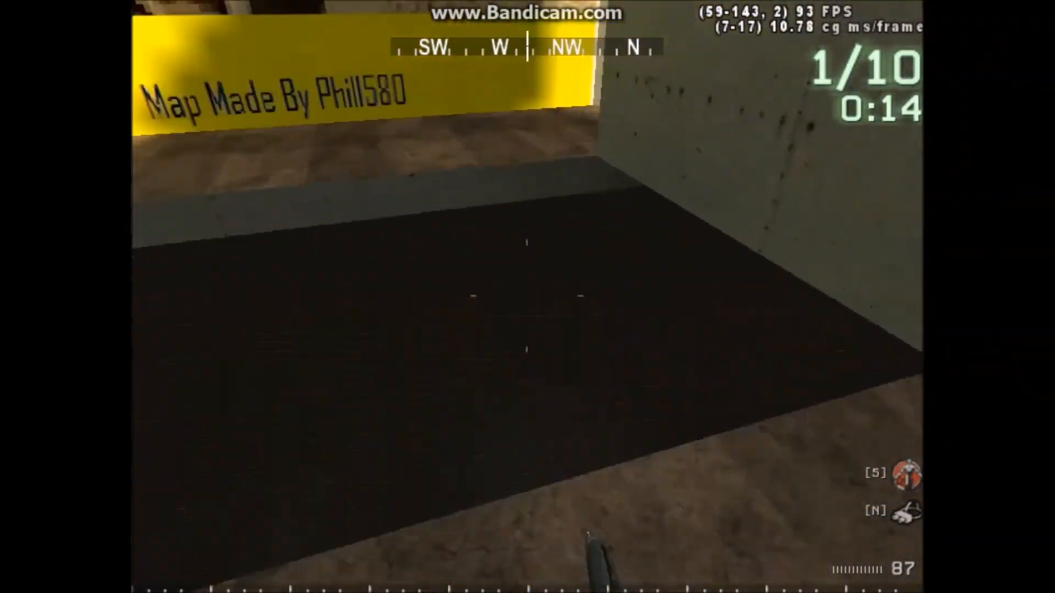
pyautogui.press('space')
pyautogui.press('w')
pyautogui.press('space')
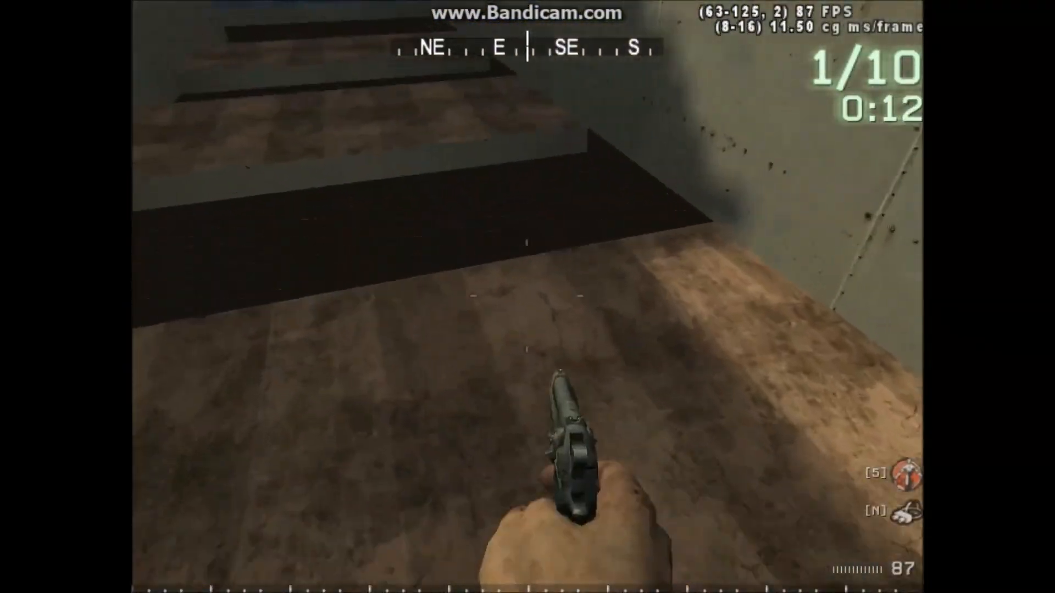
pyautogui.press('space')
pyautogui.press('w')
pyautogui.press('space')
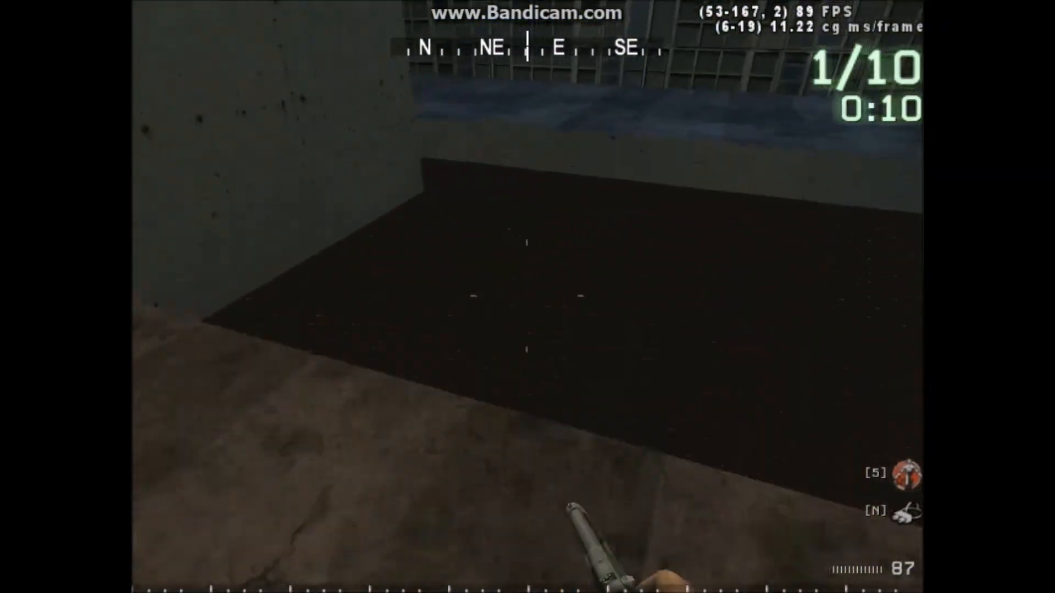
pyautogui.press('space')
pyautogui.press('w')
pyautogui.press('space')
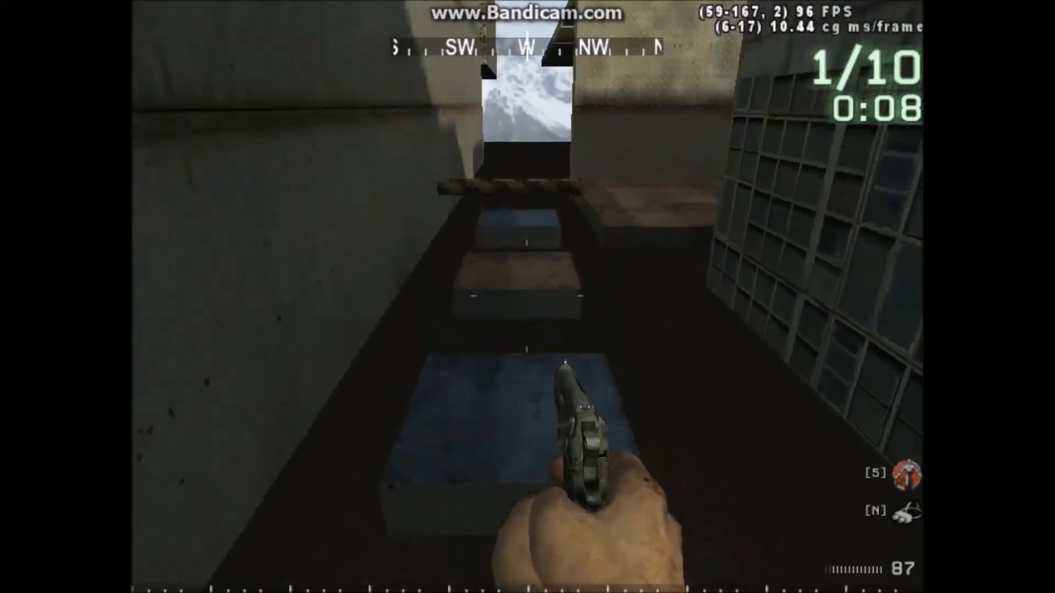
pyautogui.press('space')
# Step: Climb the last chain-link fence onto the yellow-striped platform toward the grey ramp
pyautogui.press('w')
pyautogui.press('space')
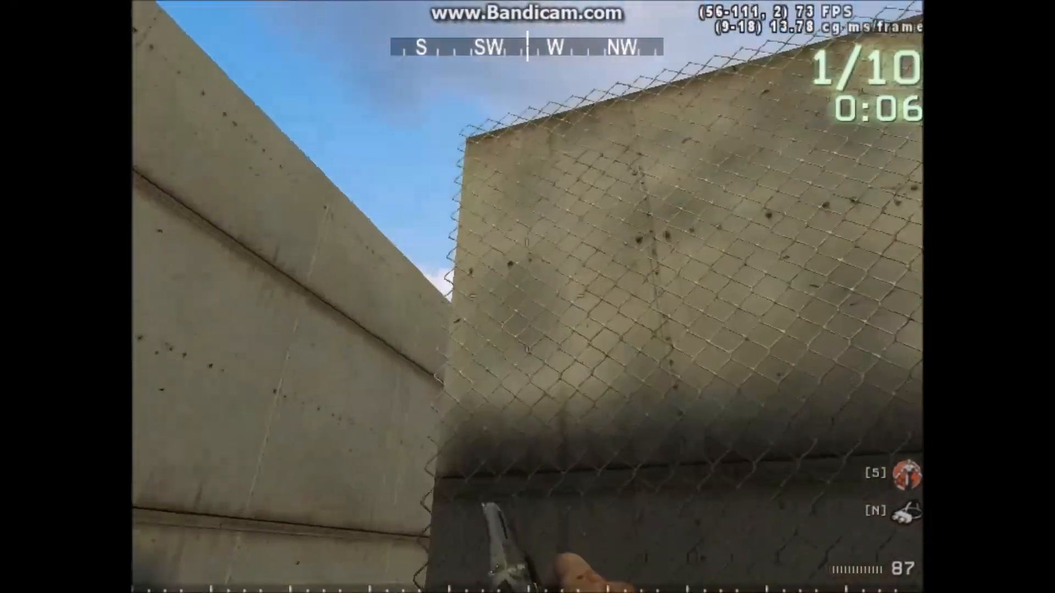
pyautogui.press('w')
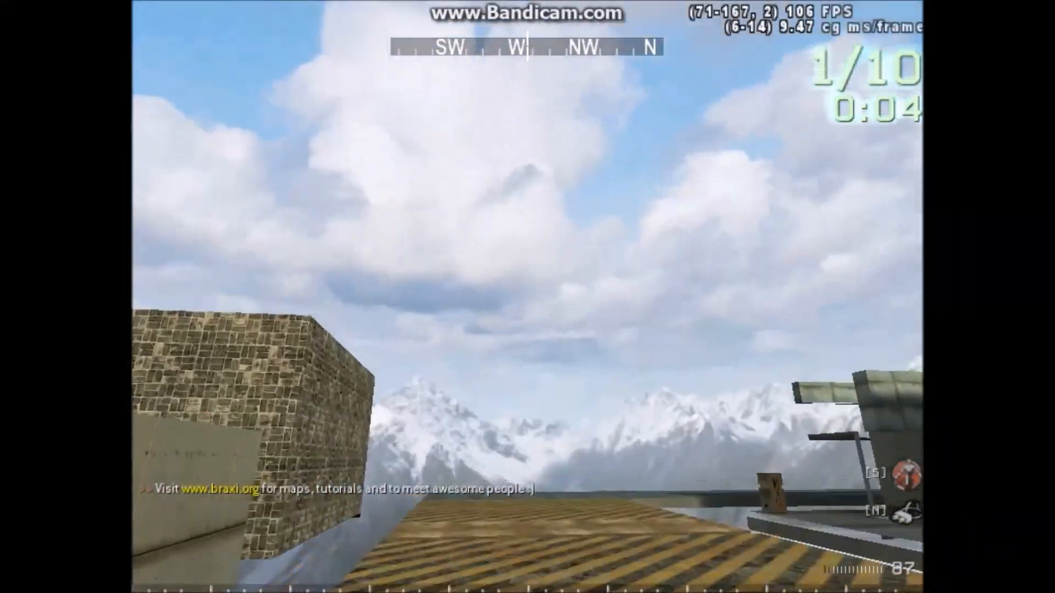
pyautogui.press('w')
pyautogui.press('space')
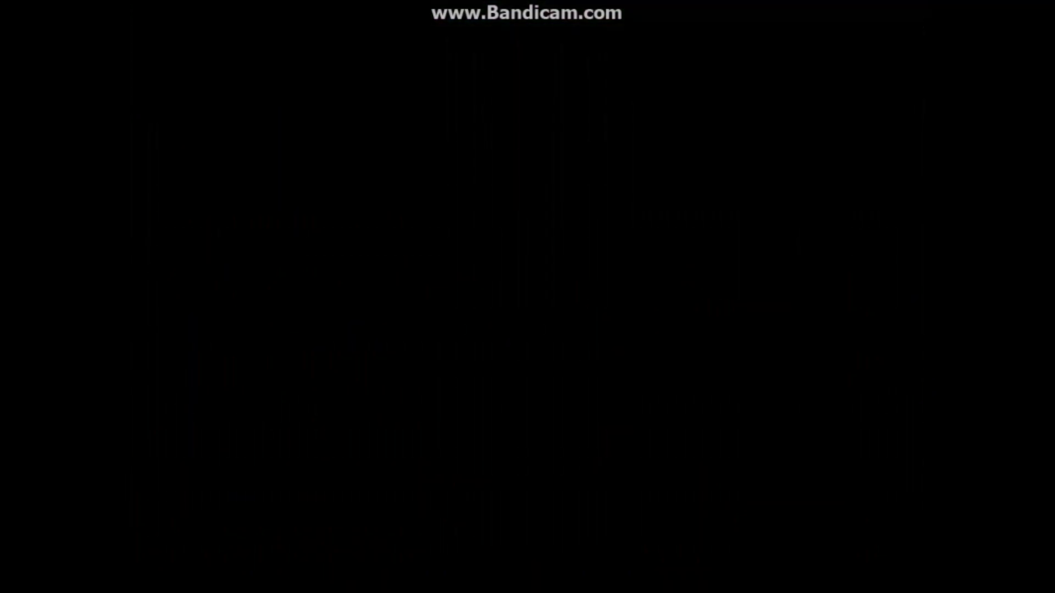
# Step: Dismiss the 'file sum/name mismatch' error to return to the Death Run Mod 1.2 main menu
pyautogui.click(529, 457)
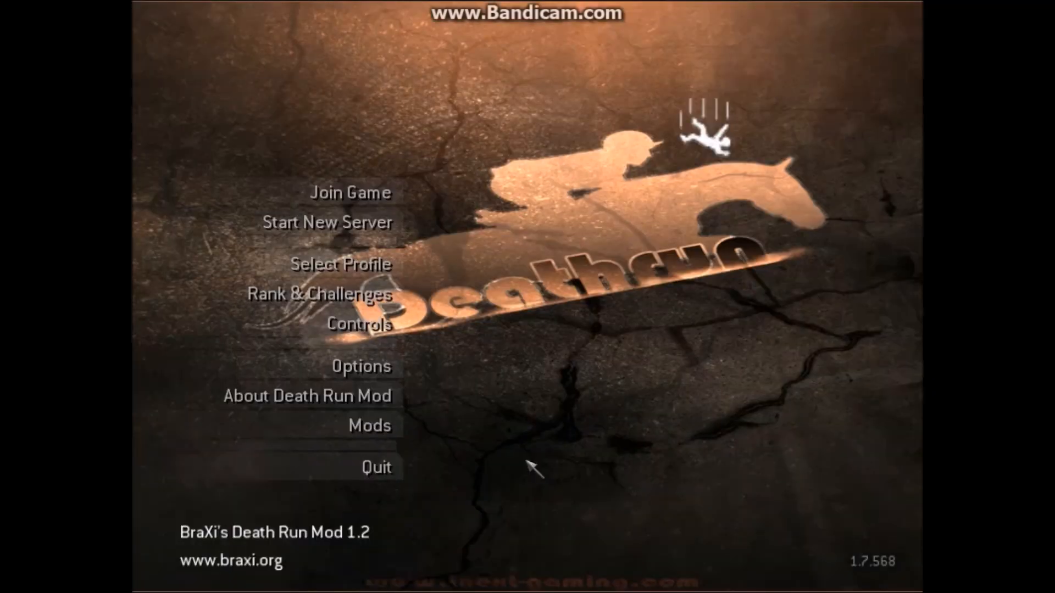